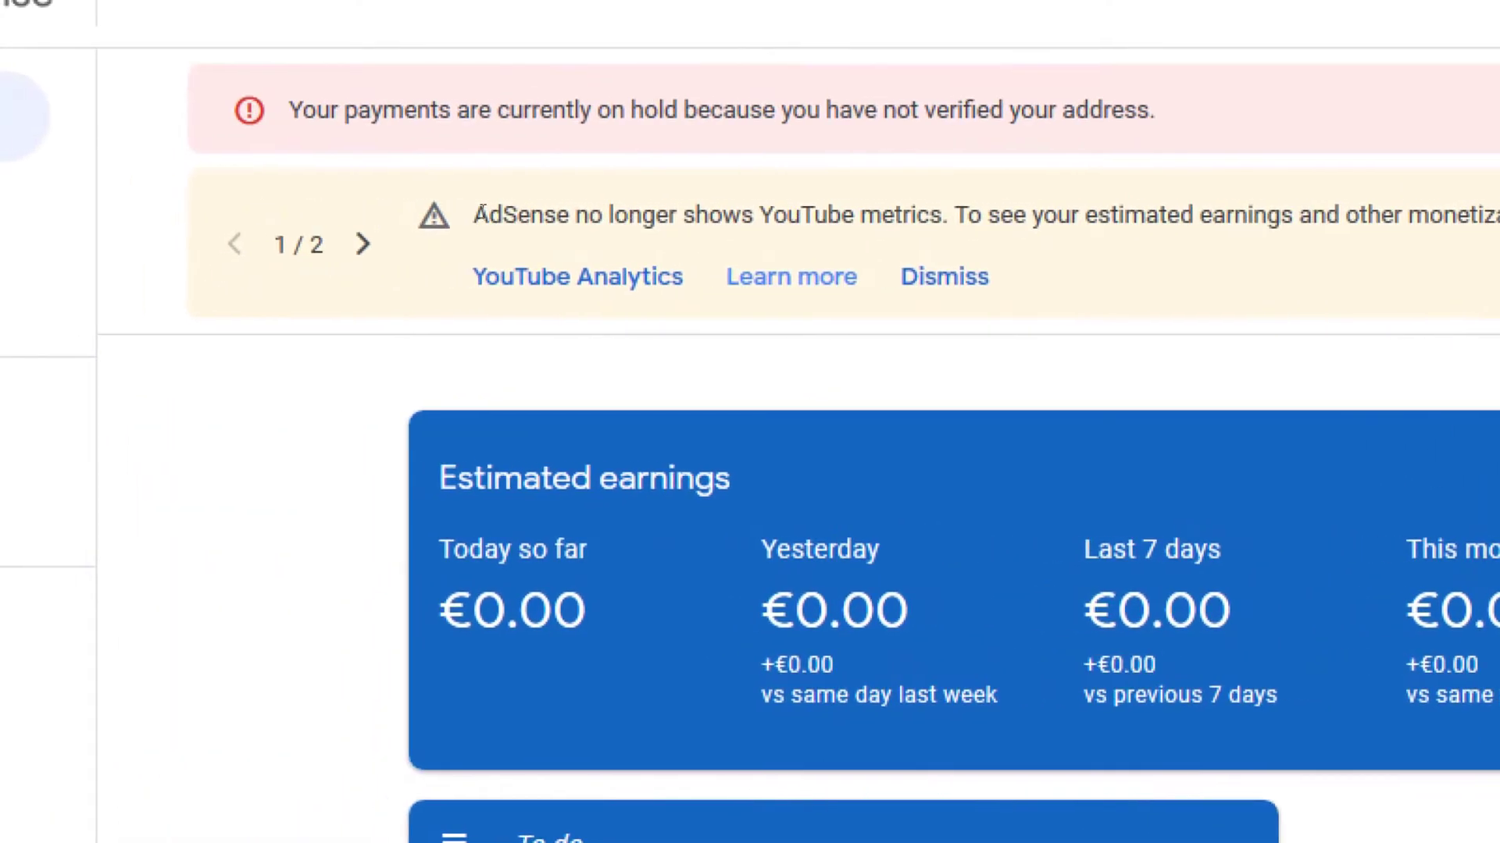
Highlight the beginning of the AdSense notice about YouTube metrics.
drag(482, 211, 753, 214)
click(753, 214)
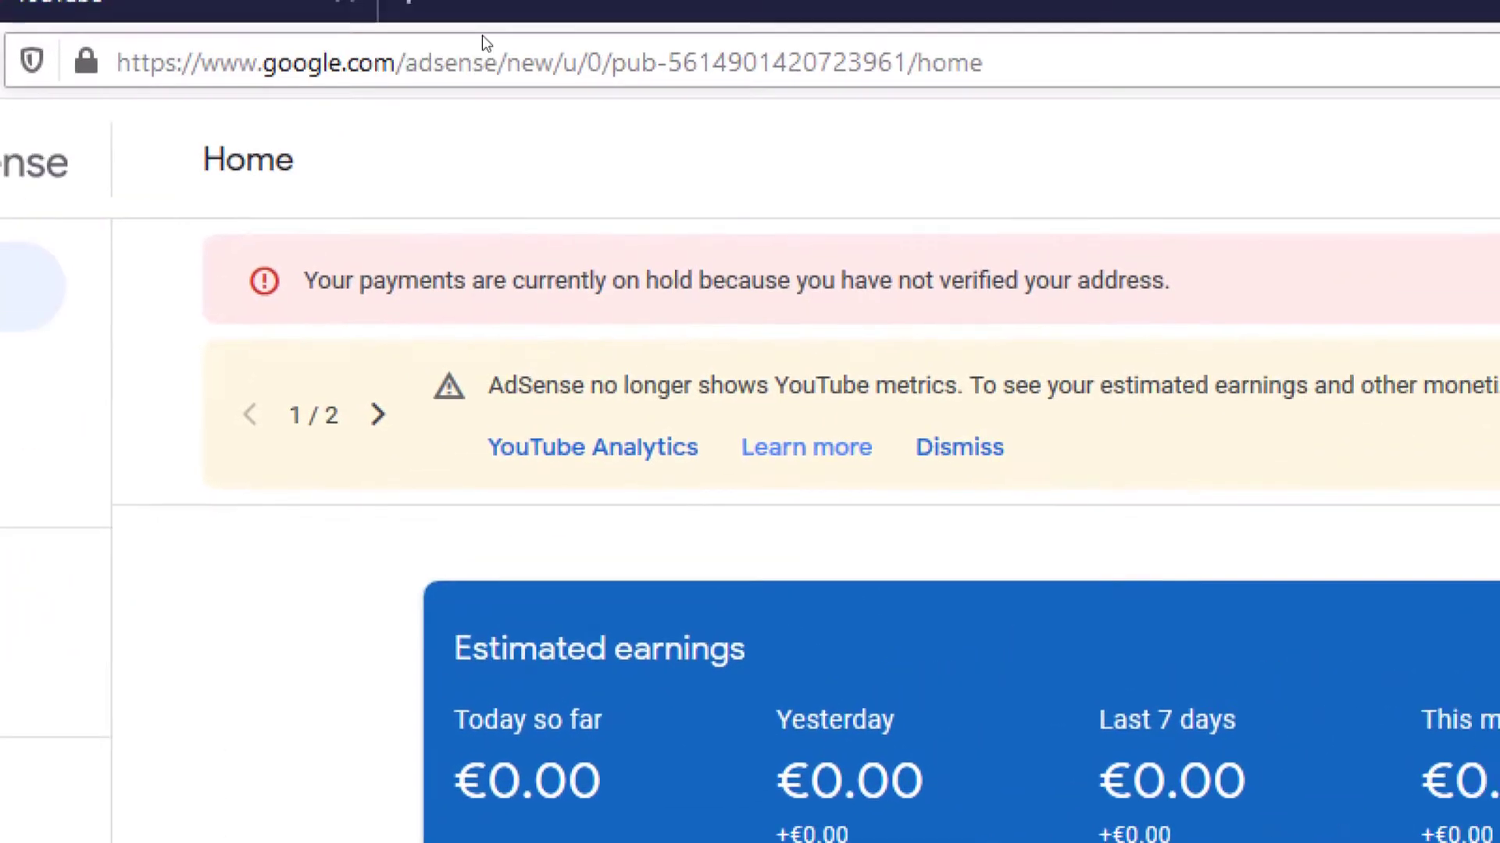
Switch to YouTube, go to the signed-in account's own channel and open its customisation page in YouTube Studio.
click(348, 14)
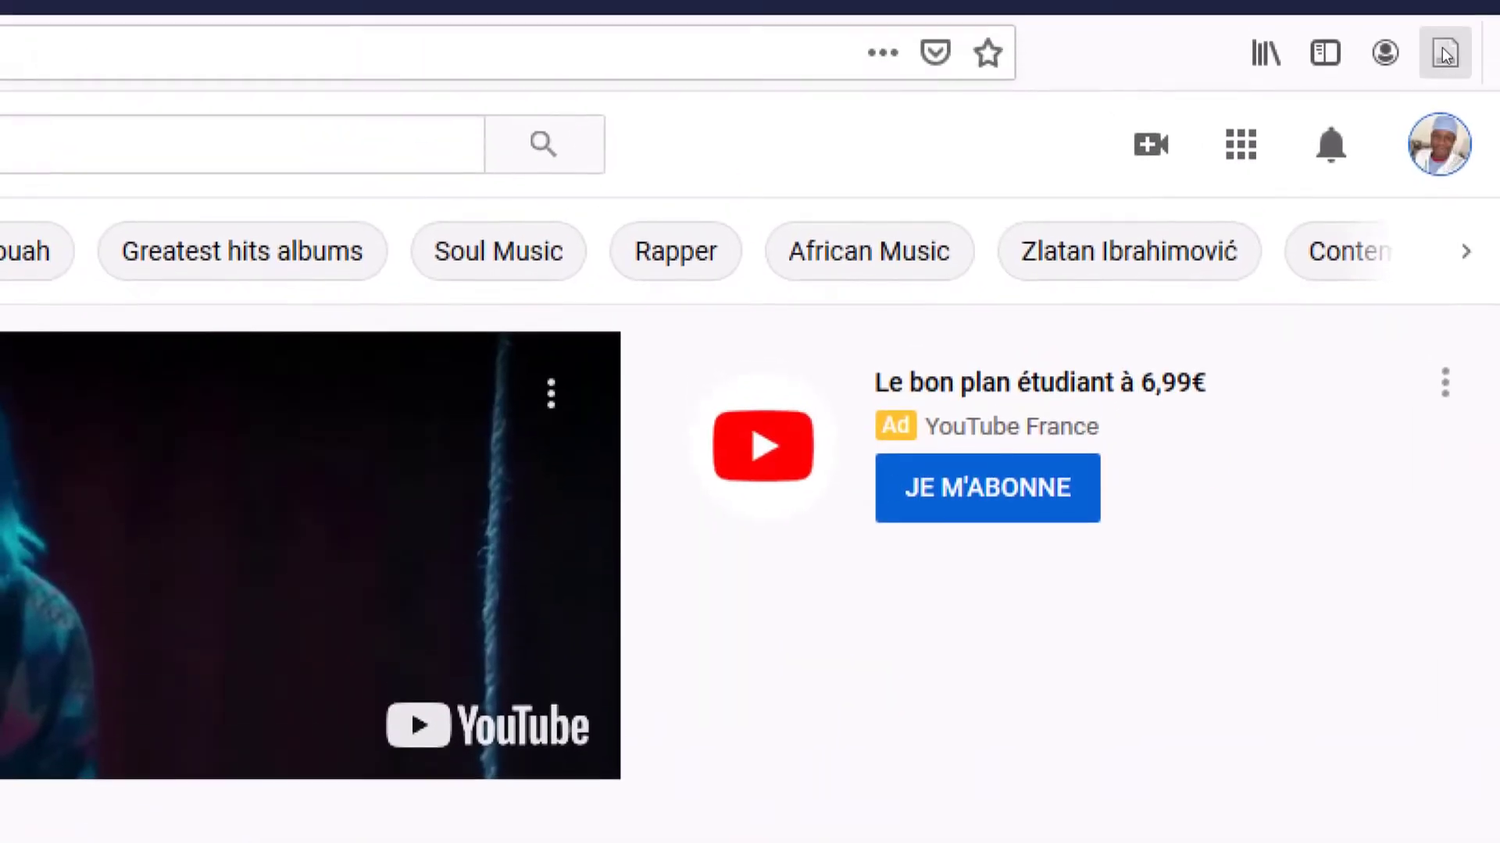
click(1433, 164)
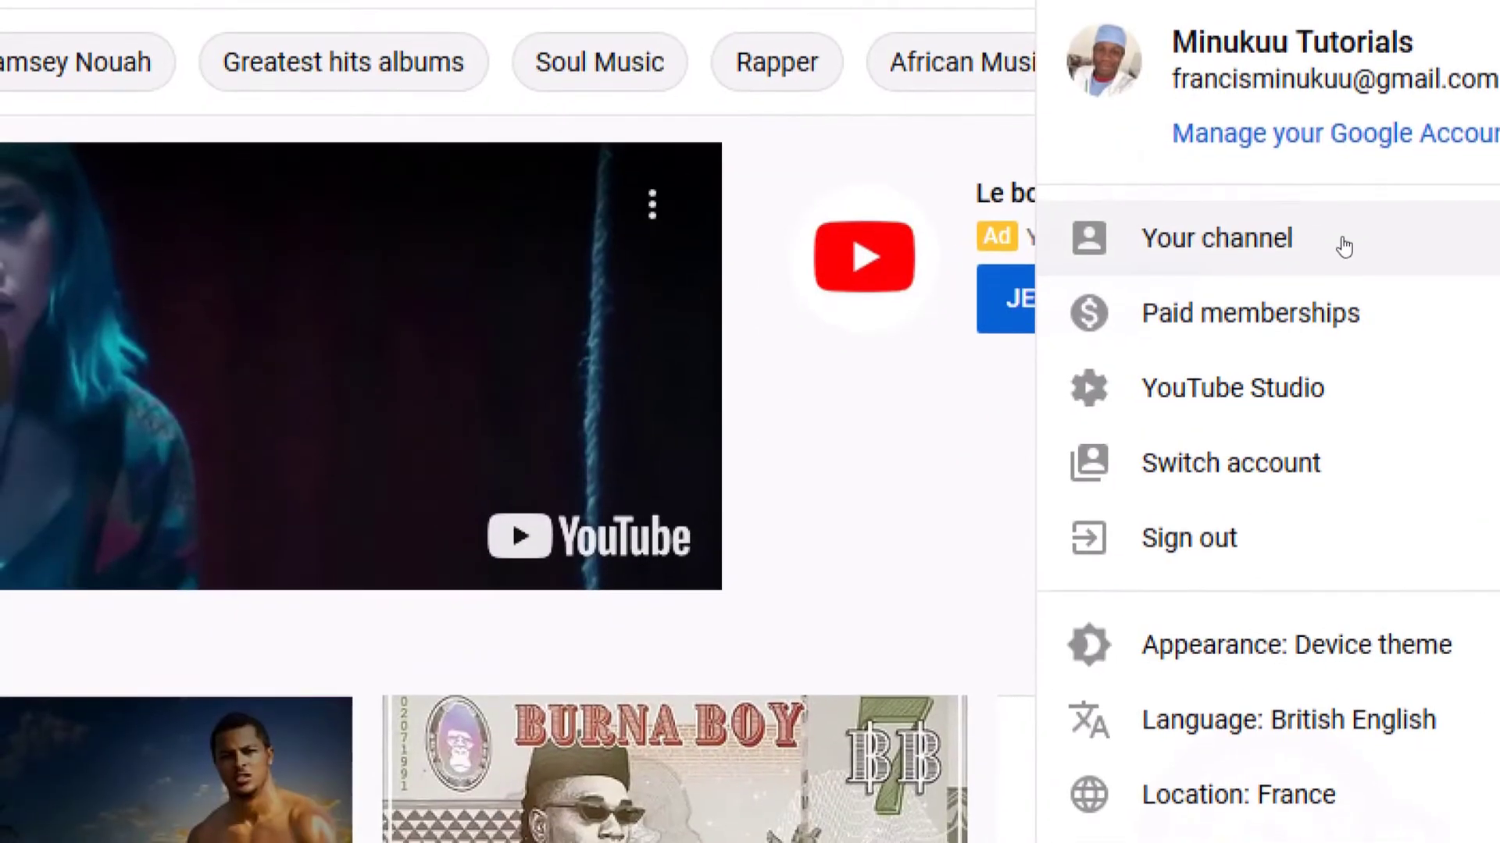
click(1248, 375)
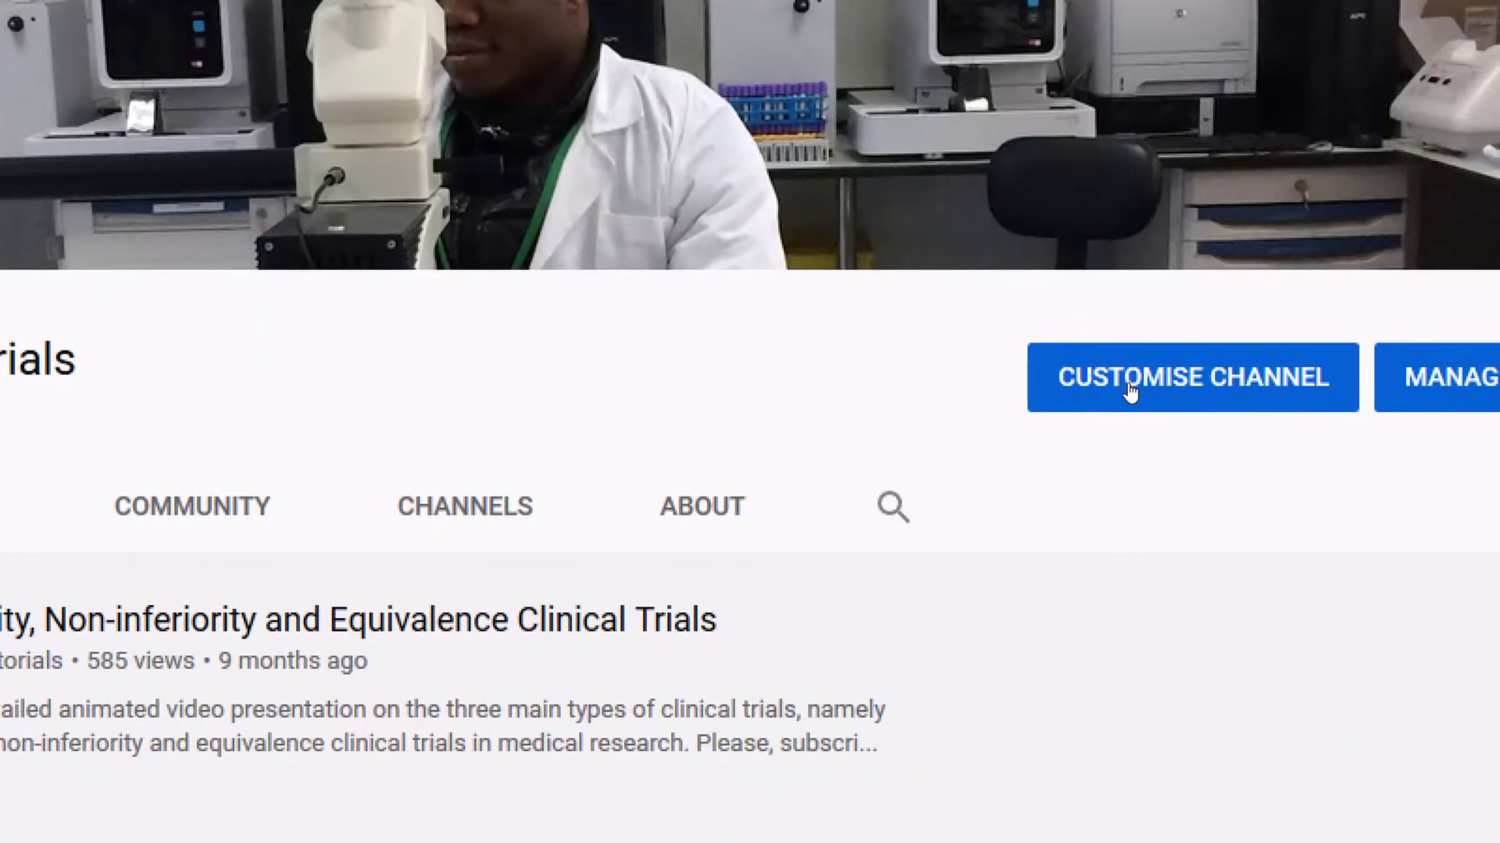
click(1130, 390)
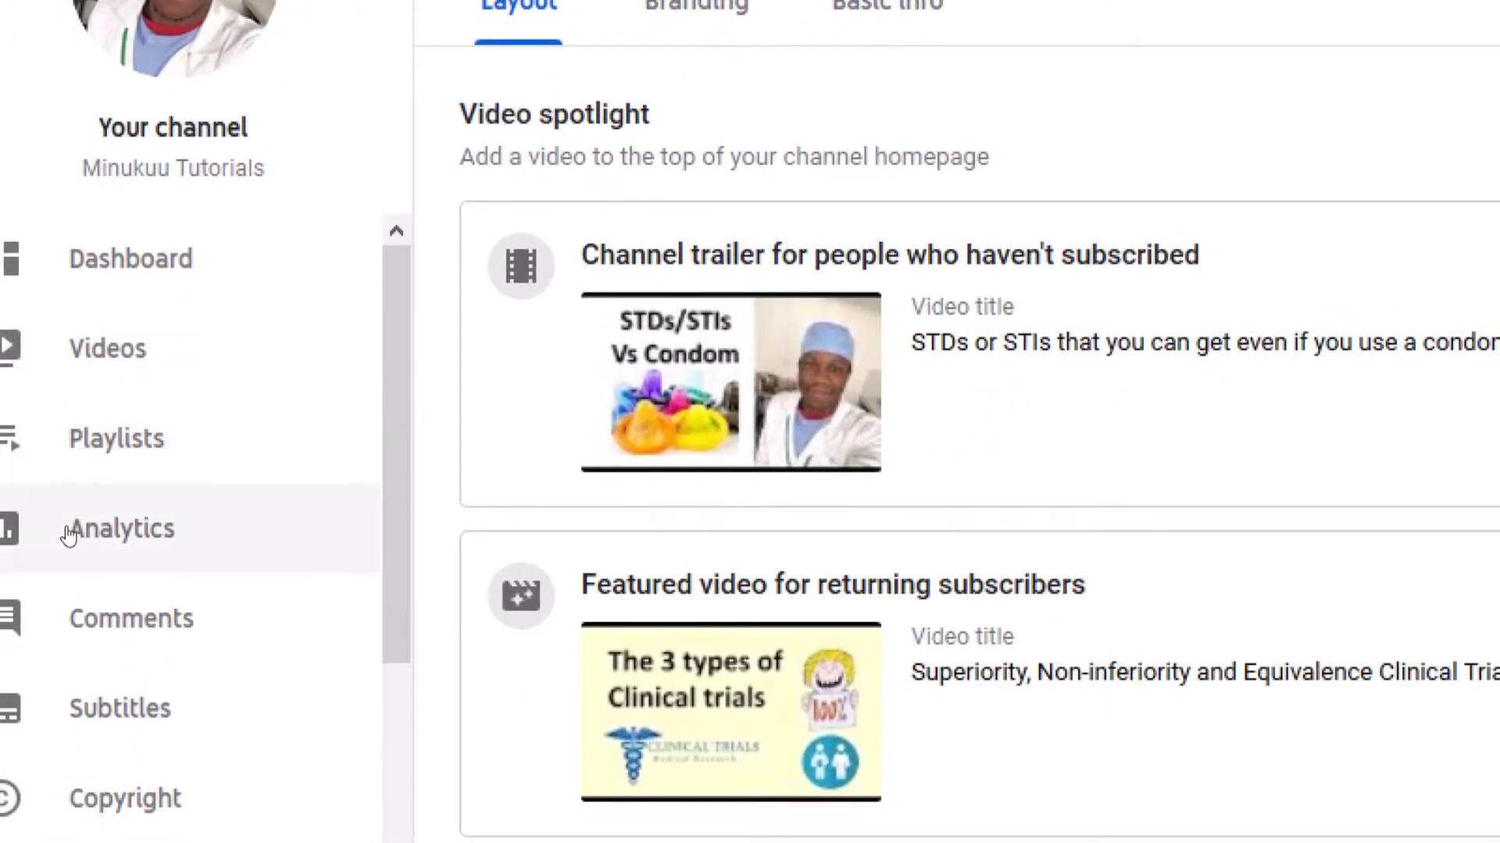
Open the channel's analytics and view its revenue data.
click(69, 536)
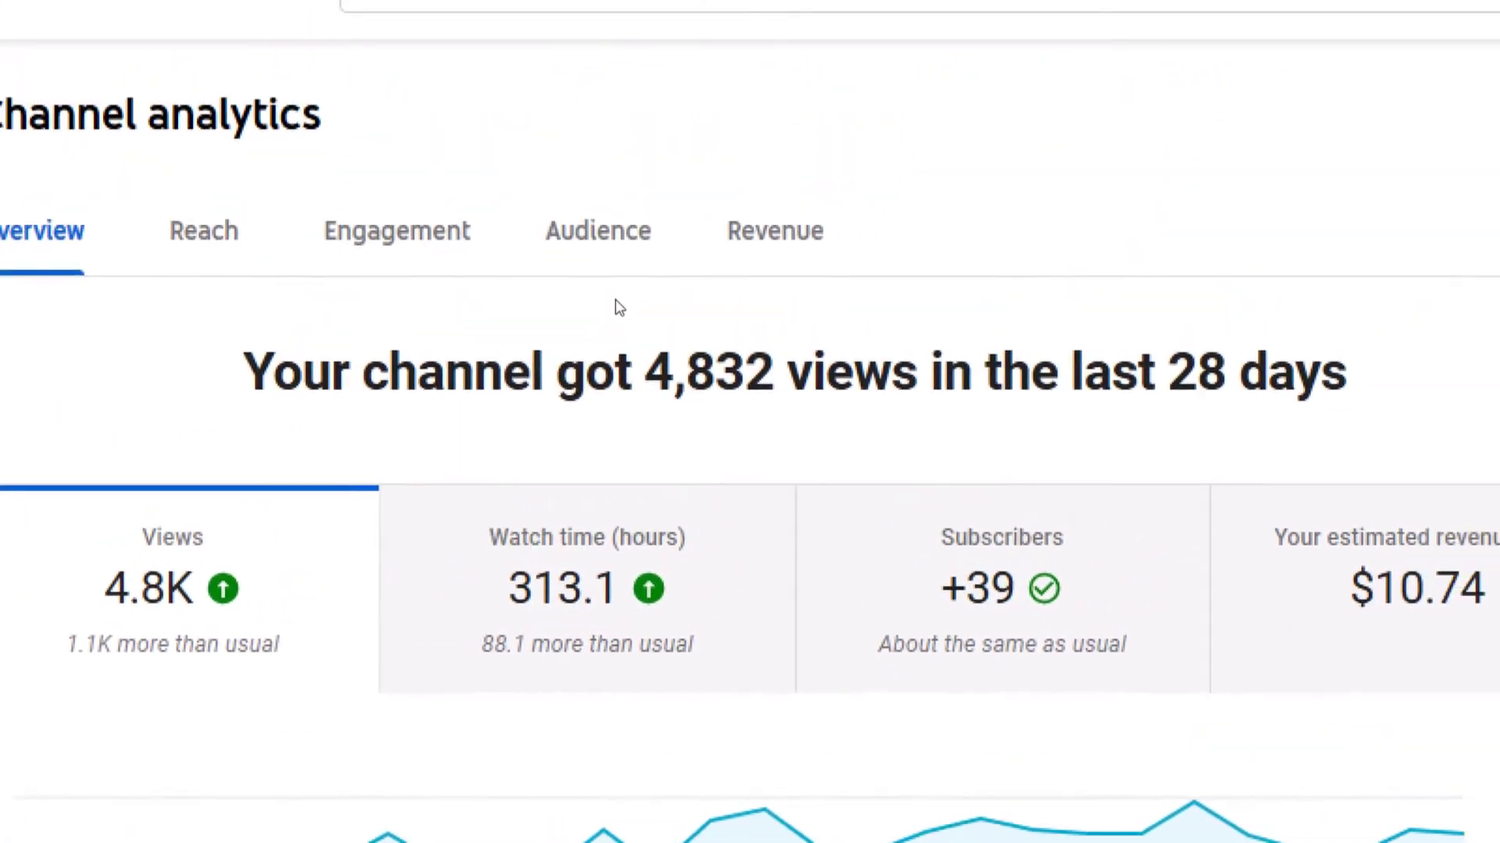
click(753, 241)
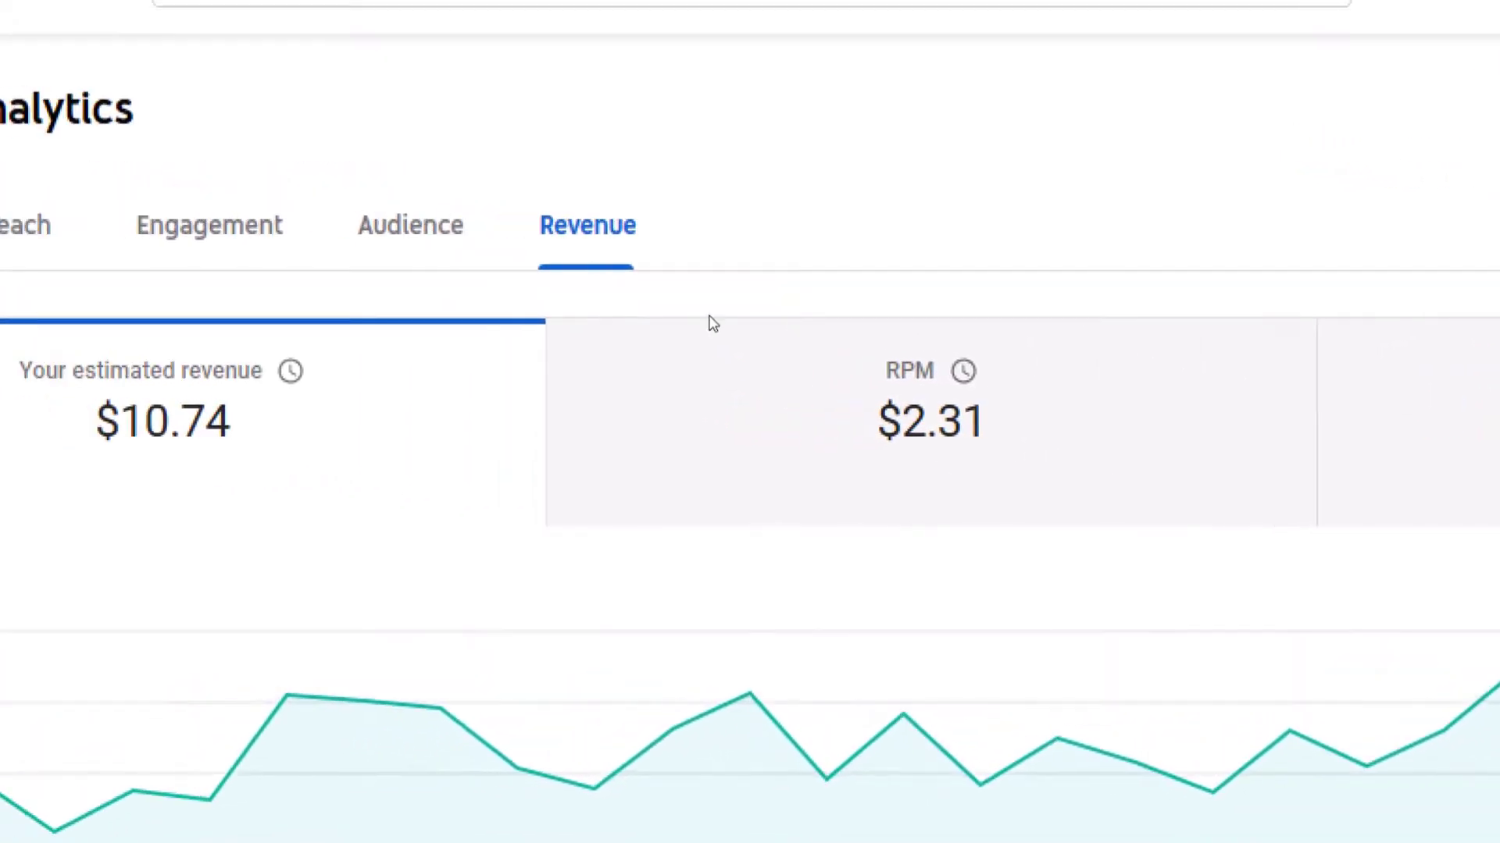
mouse_move(6, 370)
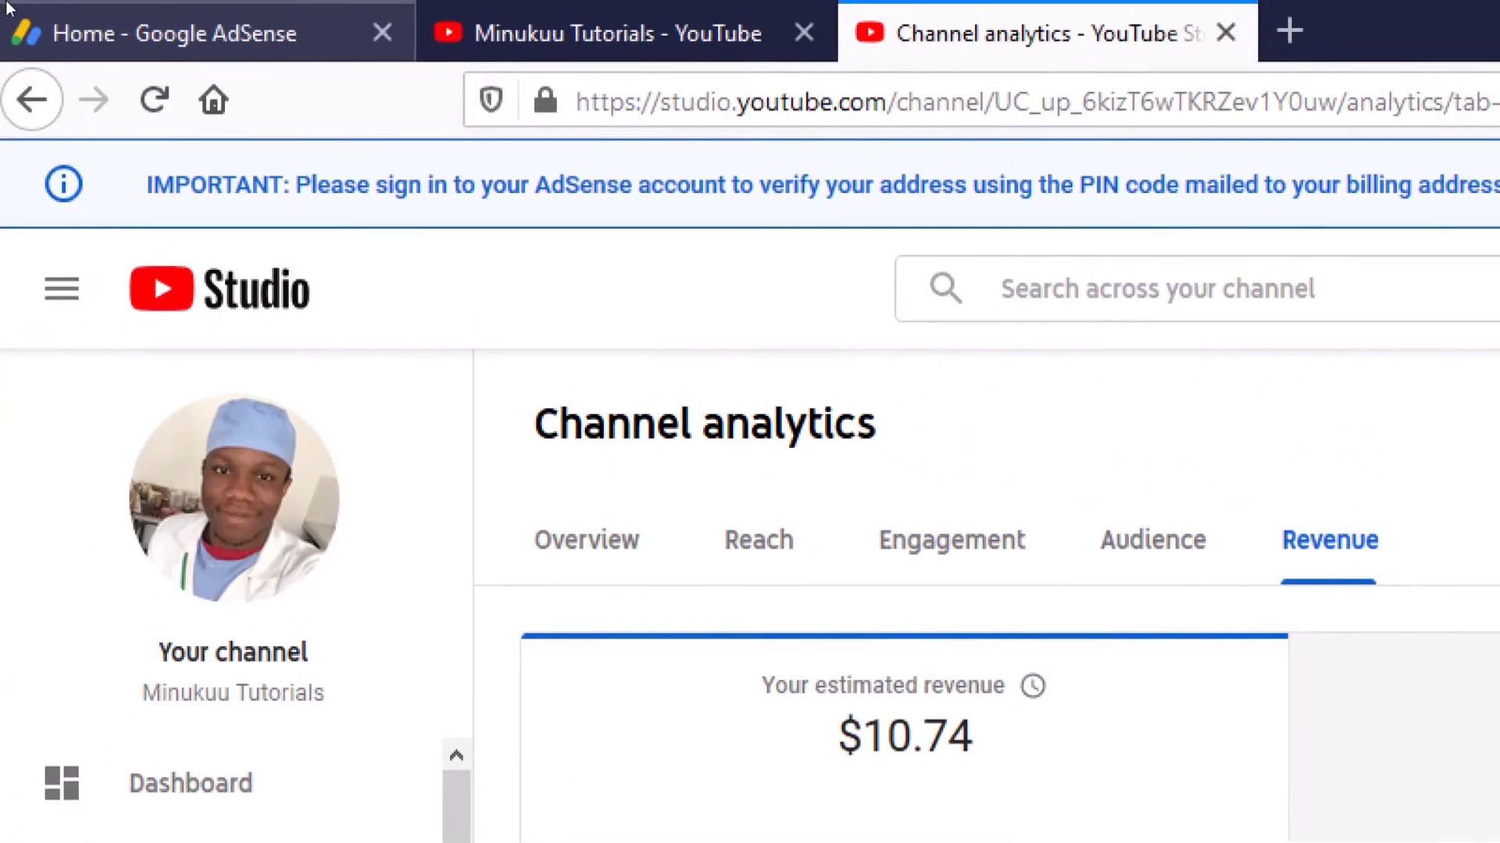
From the AdSense notice about YouTube metrics, open the Learn more article and highlight its note on billing and payments data.
click(10, 10)
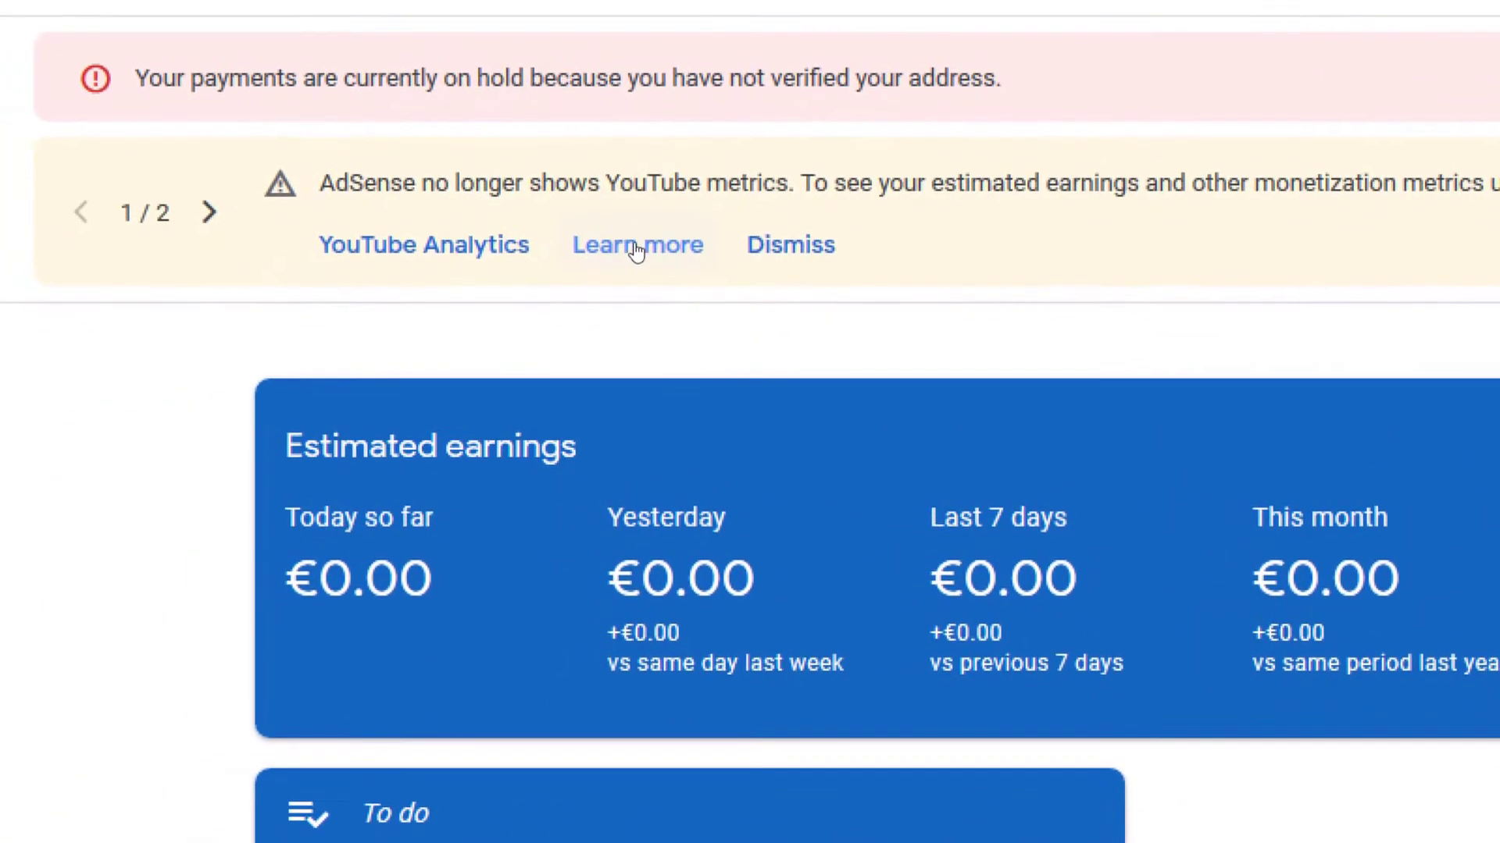
click(636, 246)
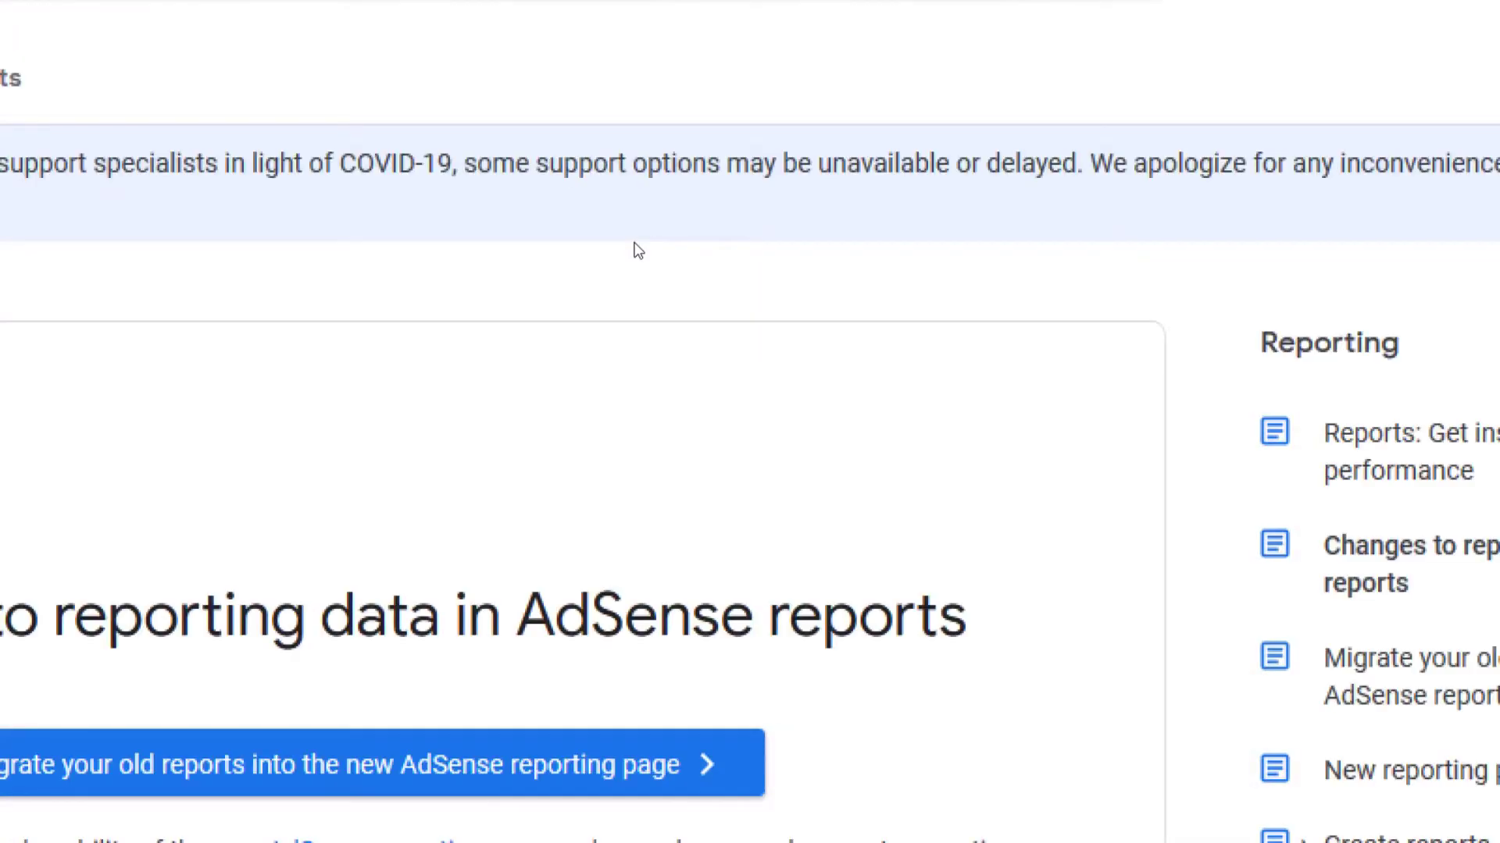
scroll(237, 416, down, 3)
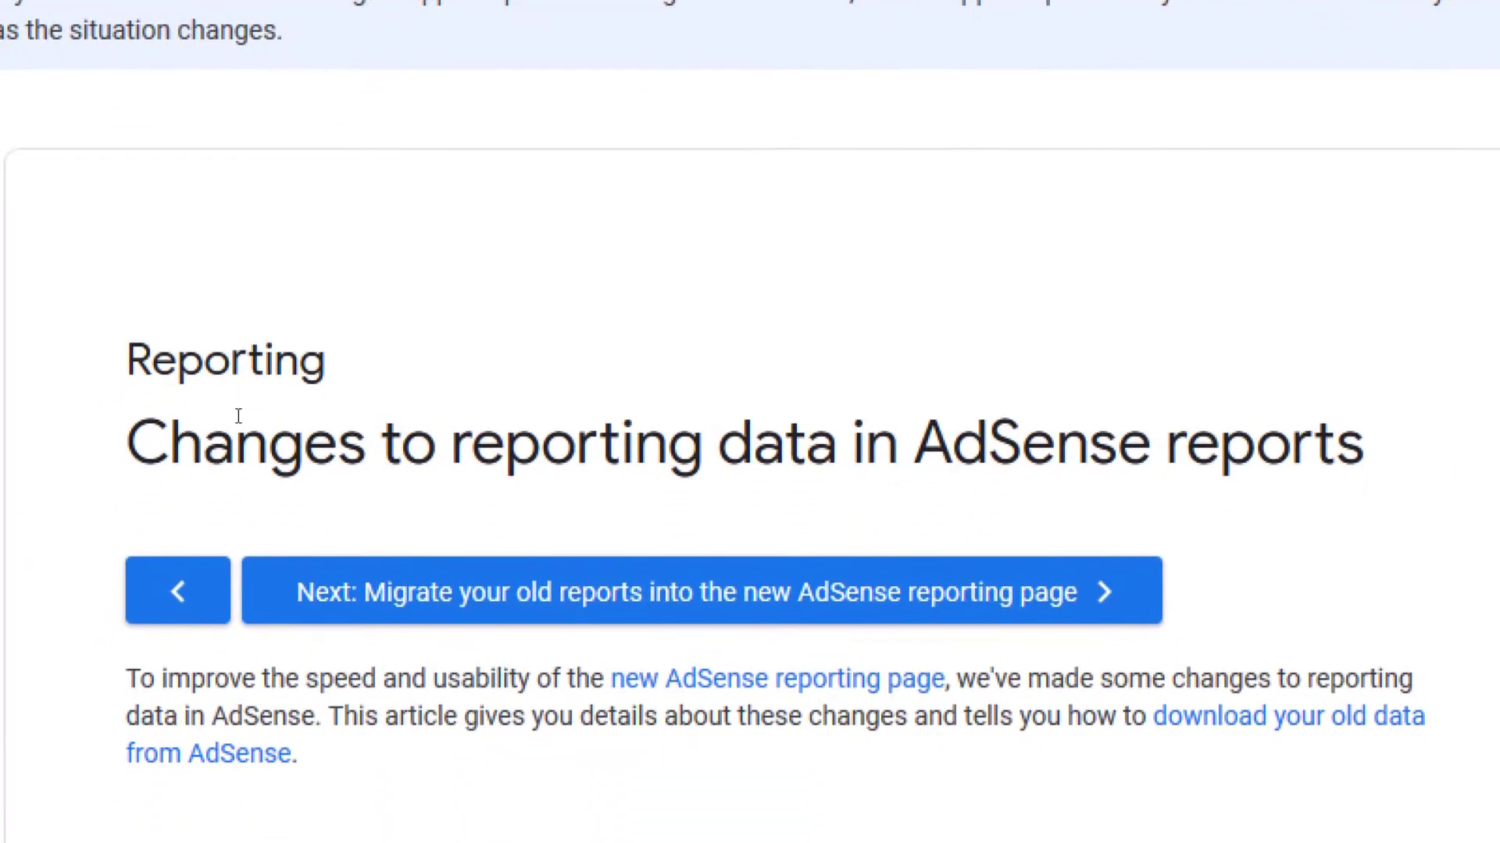
scroll(236, 416, down, 2)
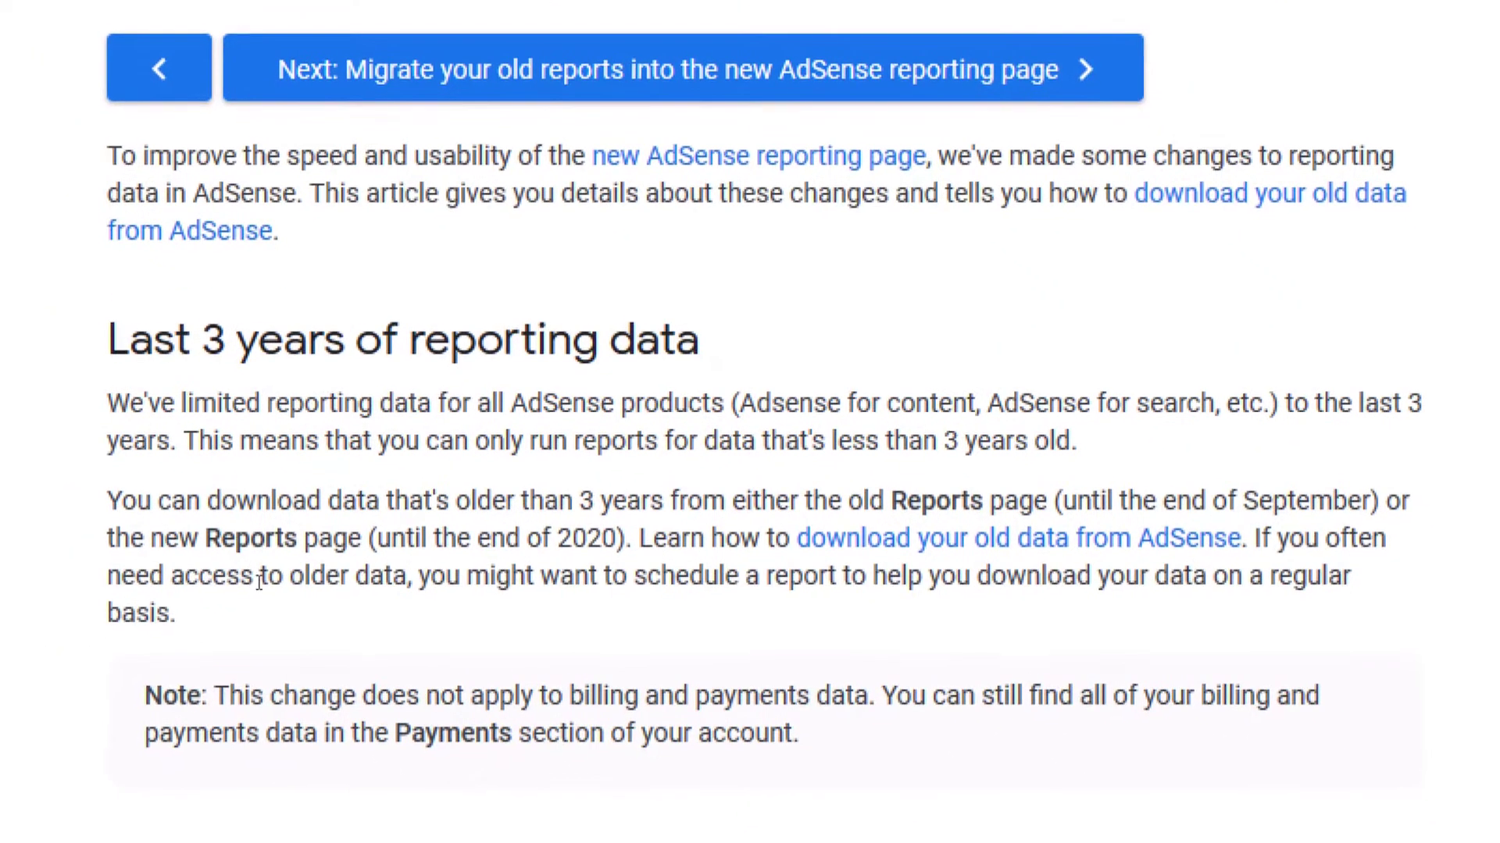
scroll(253, 580, down, 2)
scroll(260, 584, down, 1)
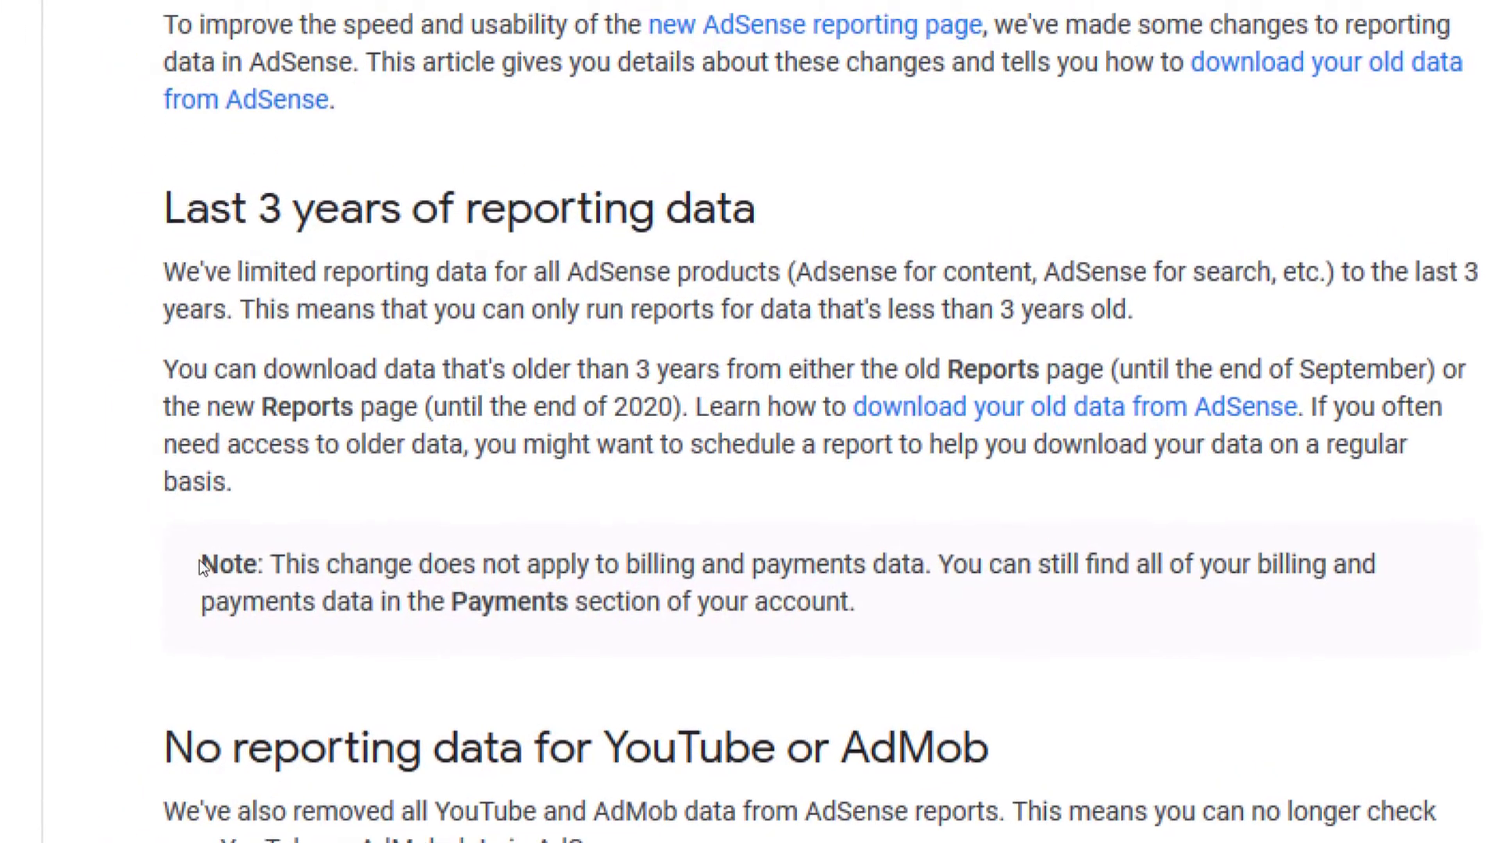
drag(202, 562, 856, 610)
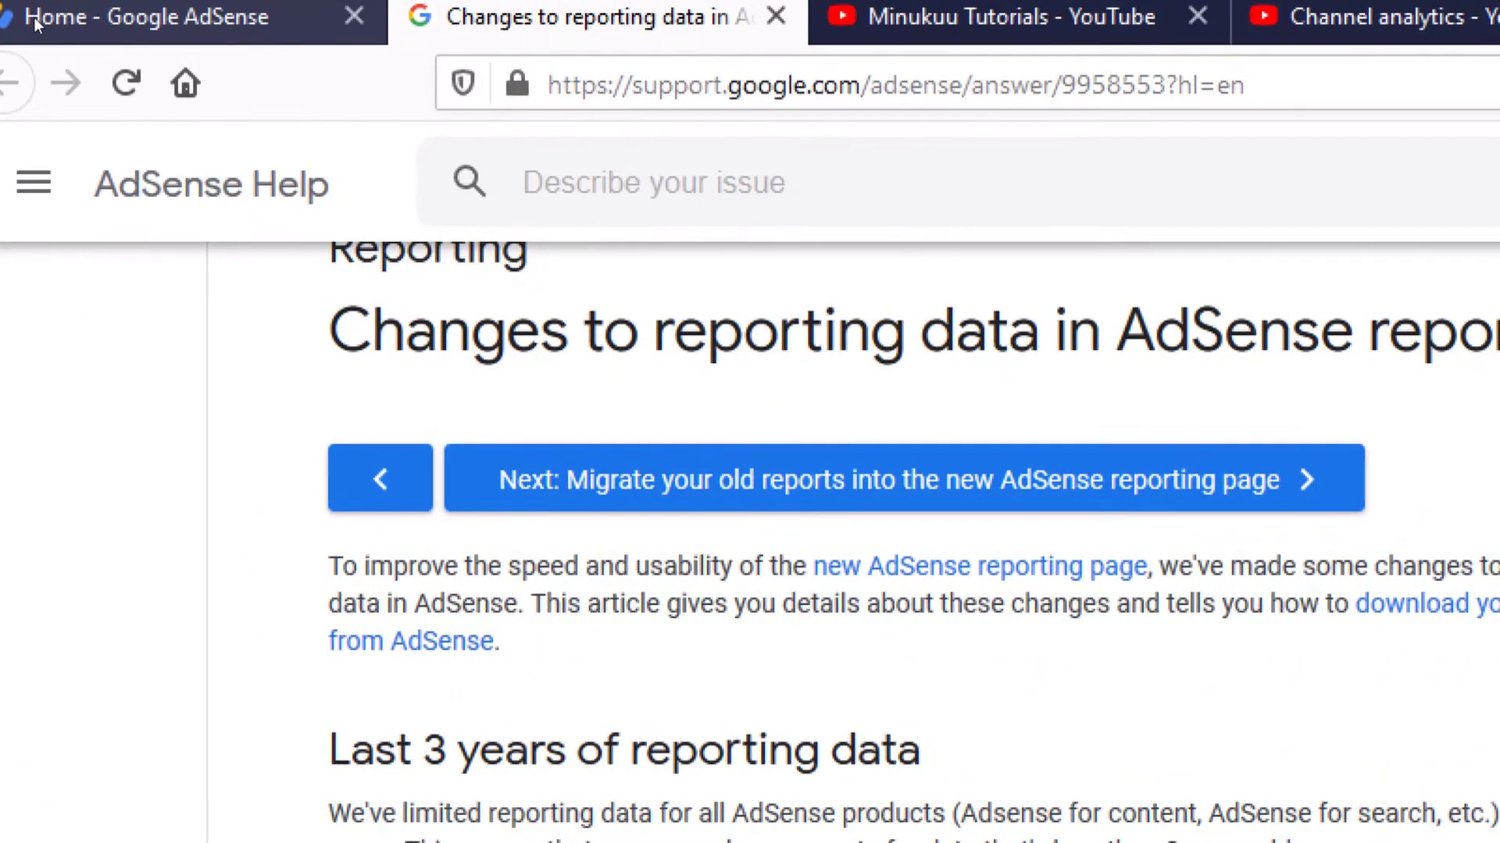
Open the AdSense Reports page and compare it with the channel's revenue analytics in YouTube Studio.
click(34, 17)
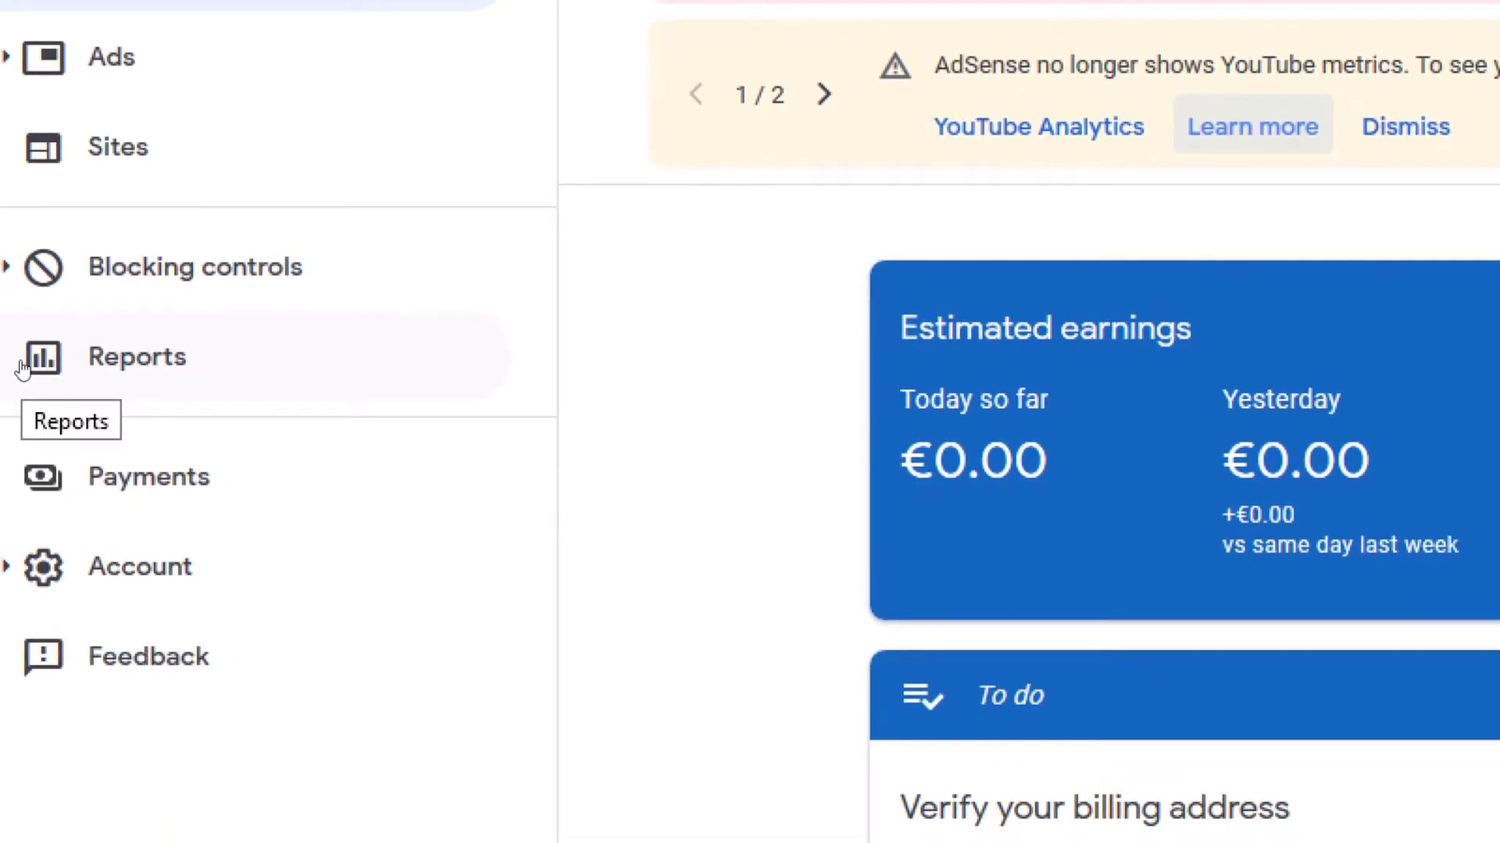
click(22, 369)
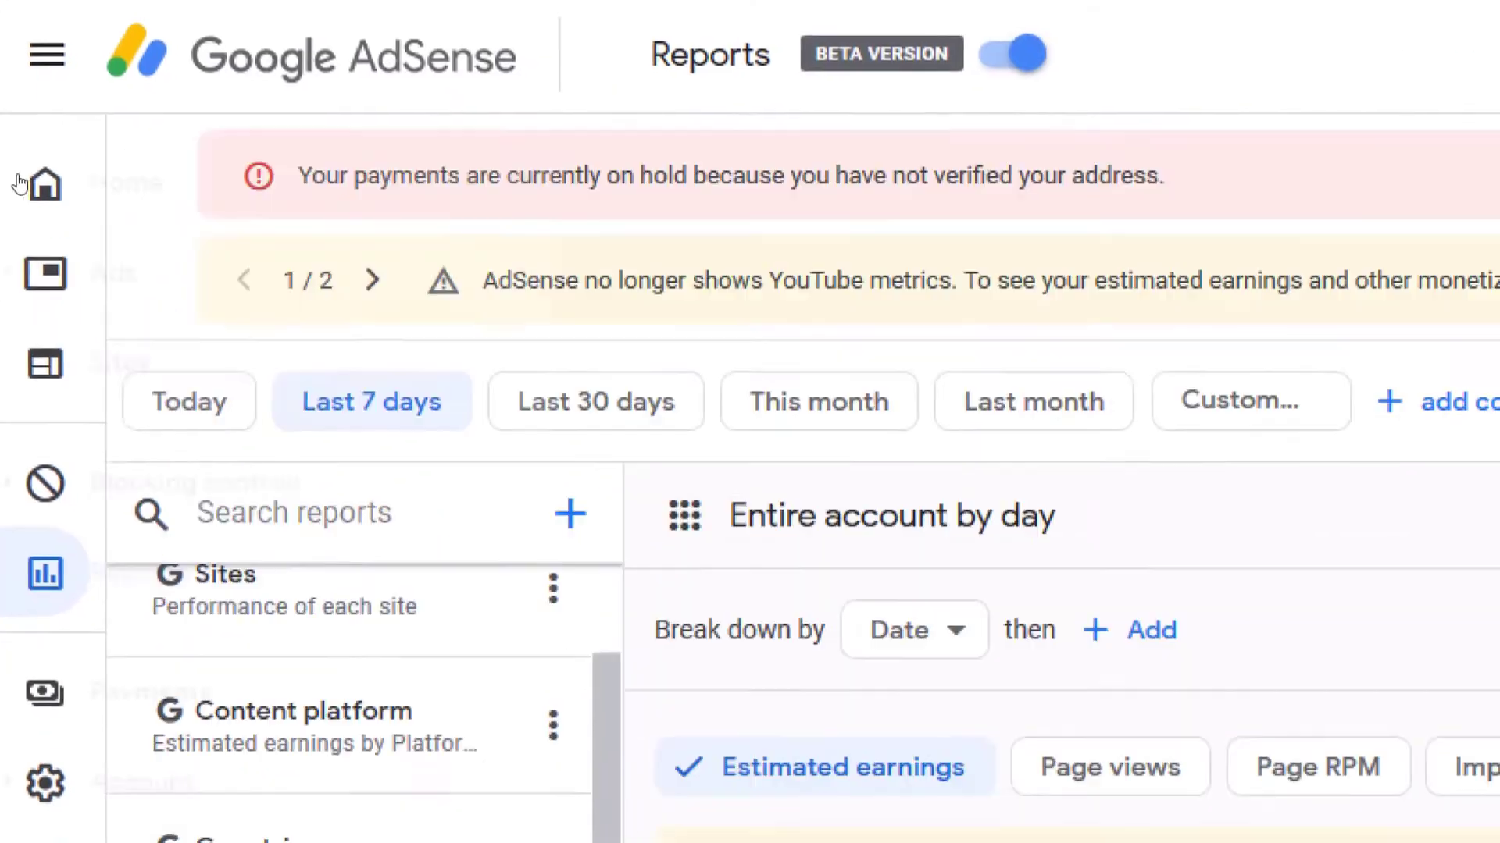
mouse_move(9, 82)
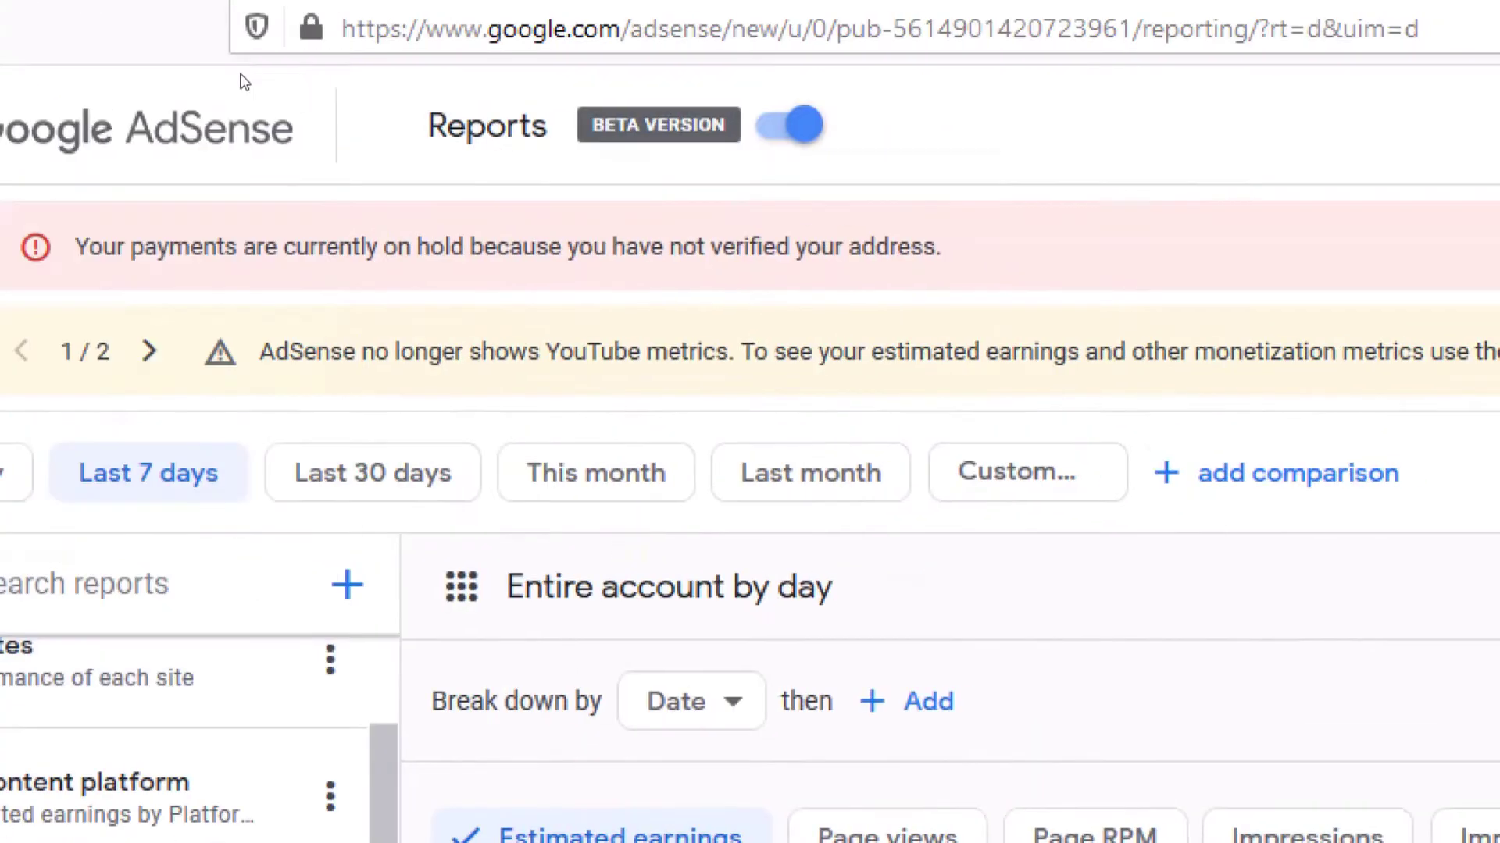
click(775, 8)
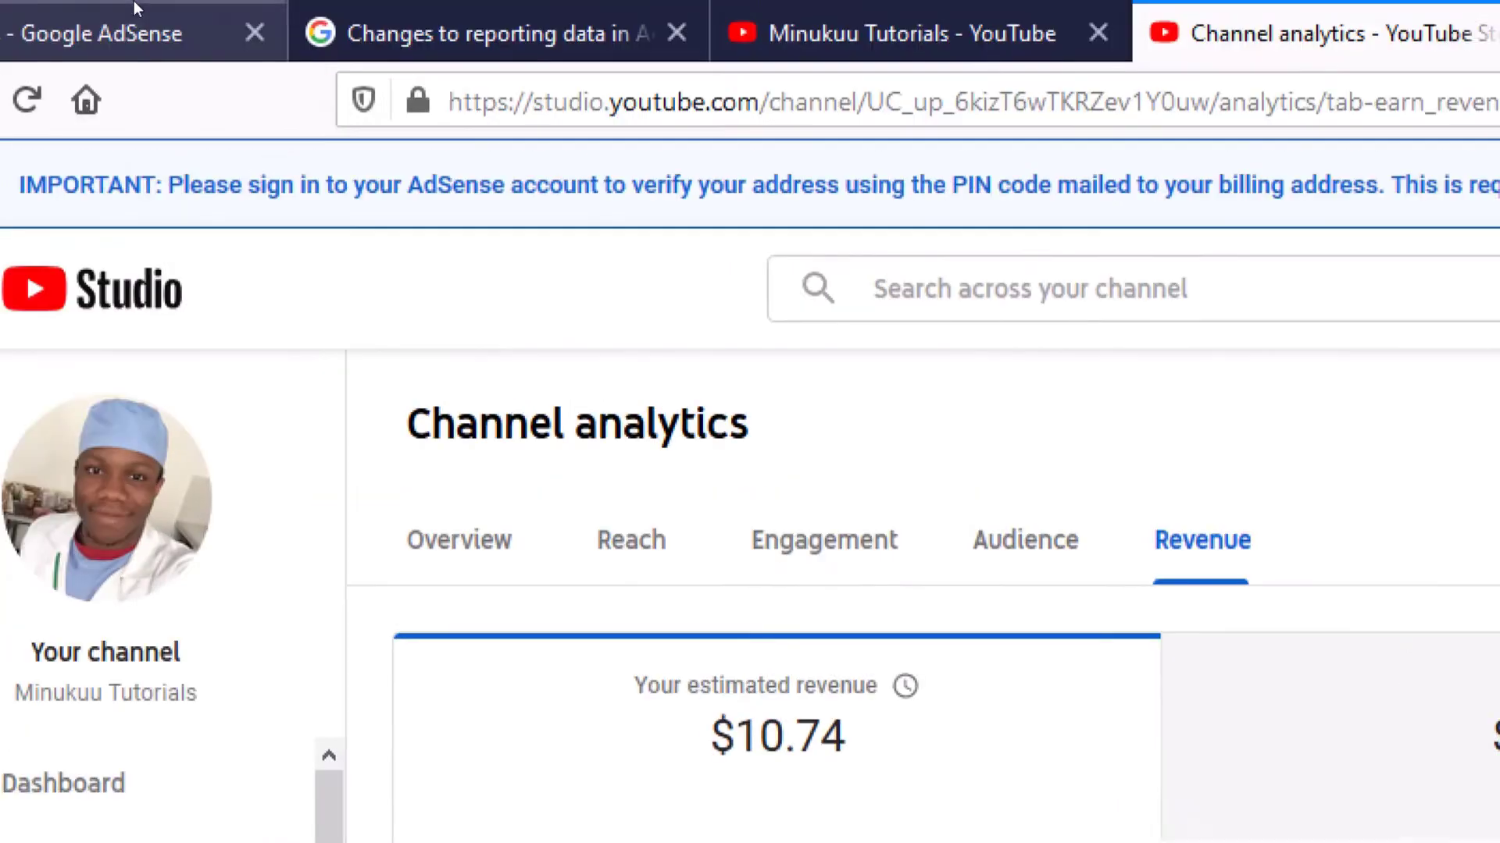
click(157, 10)
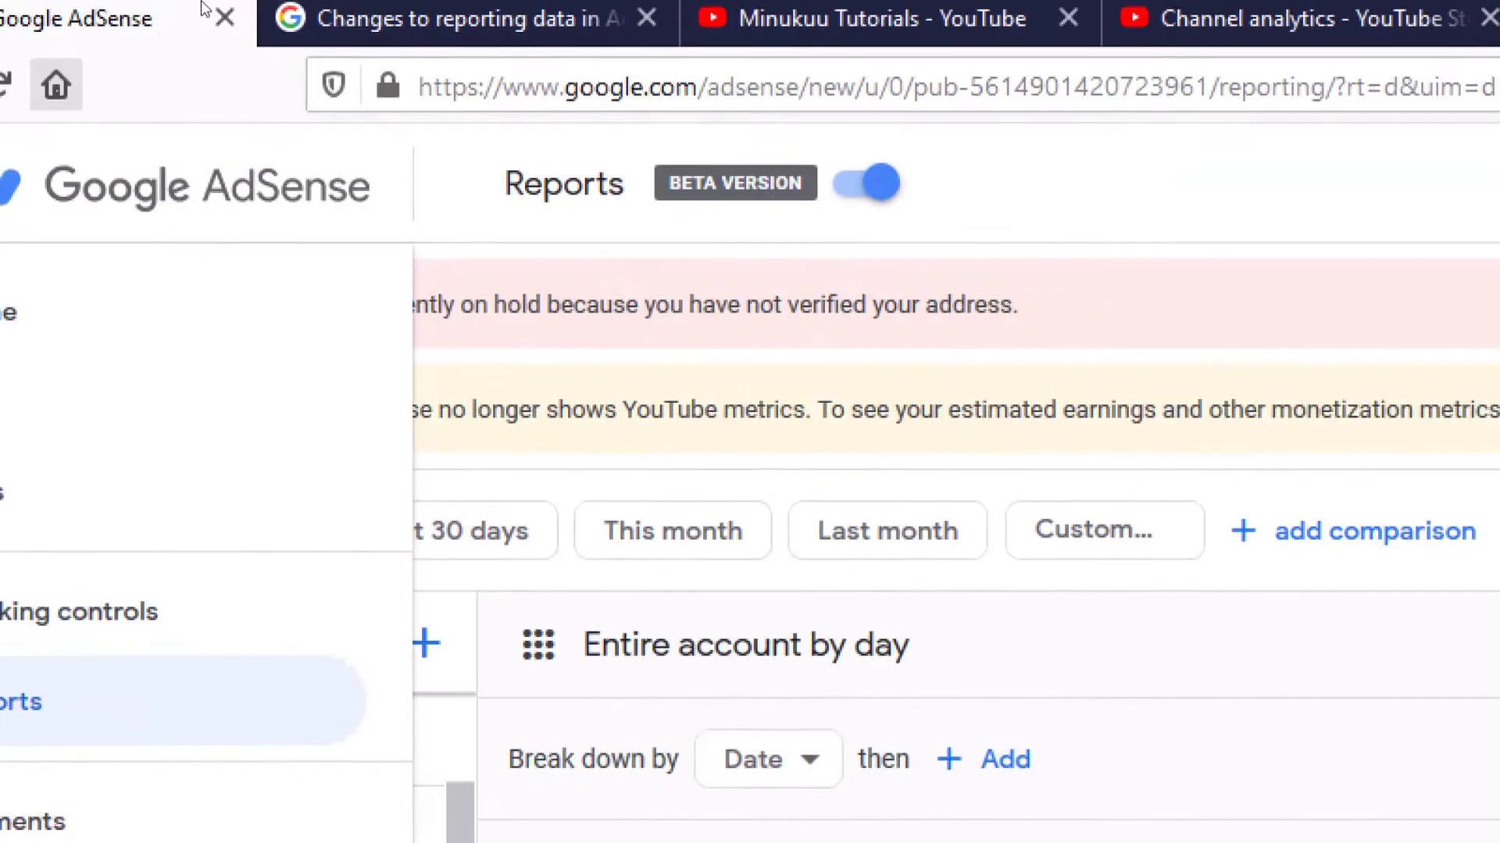
Revisit the help article on AdSense reporting changes, highlight its relevant text, and open the AdSense Payments page.
click(422, 17)
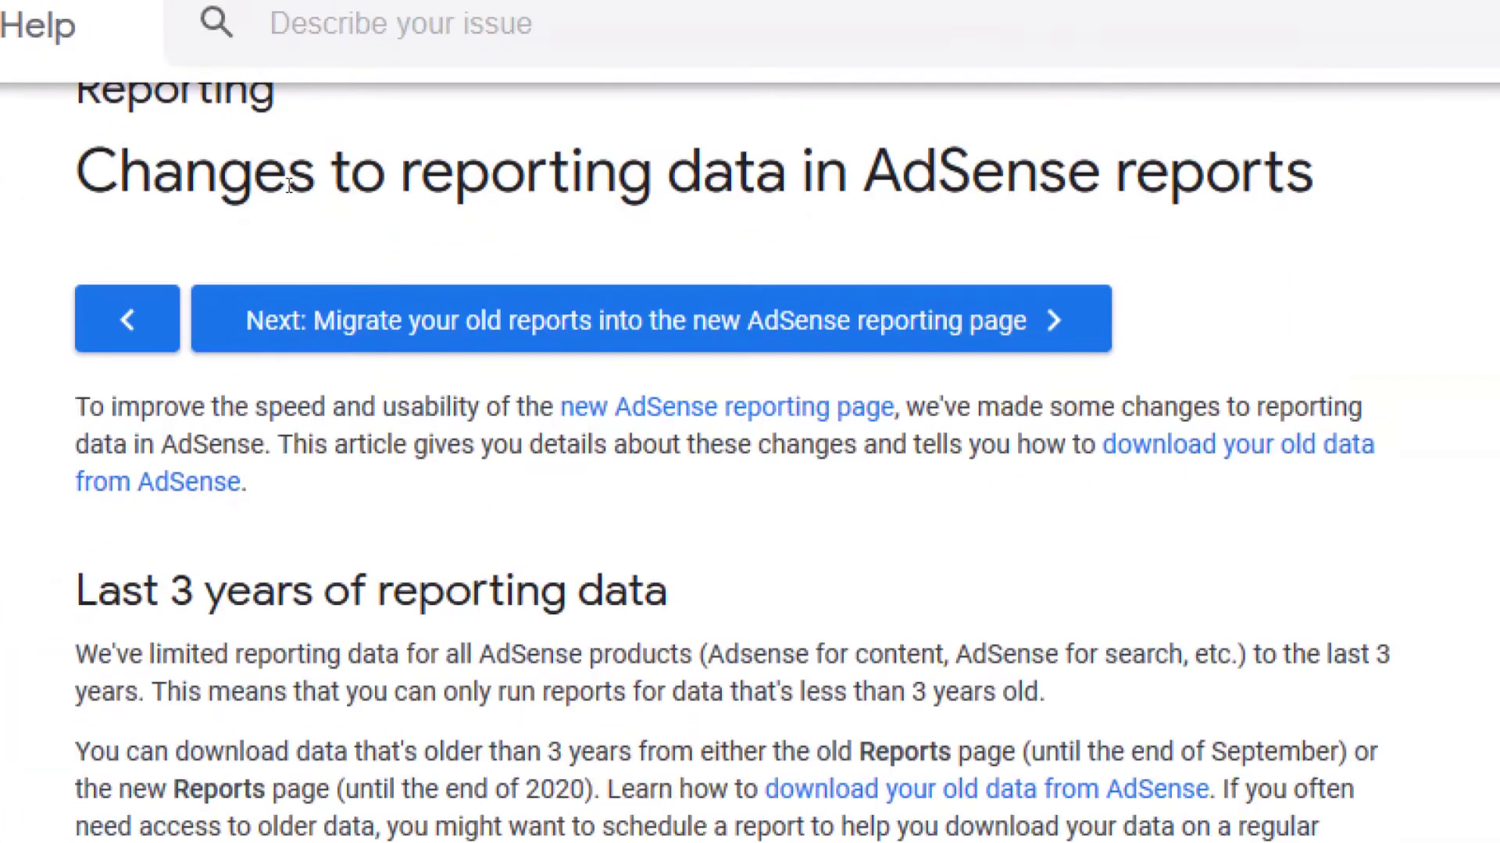
triple_click(259, 793)
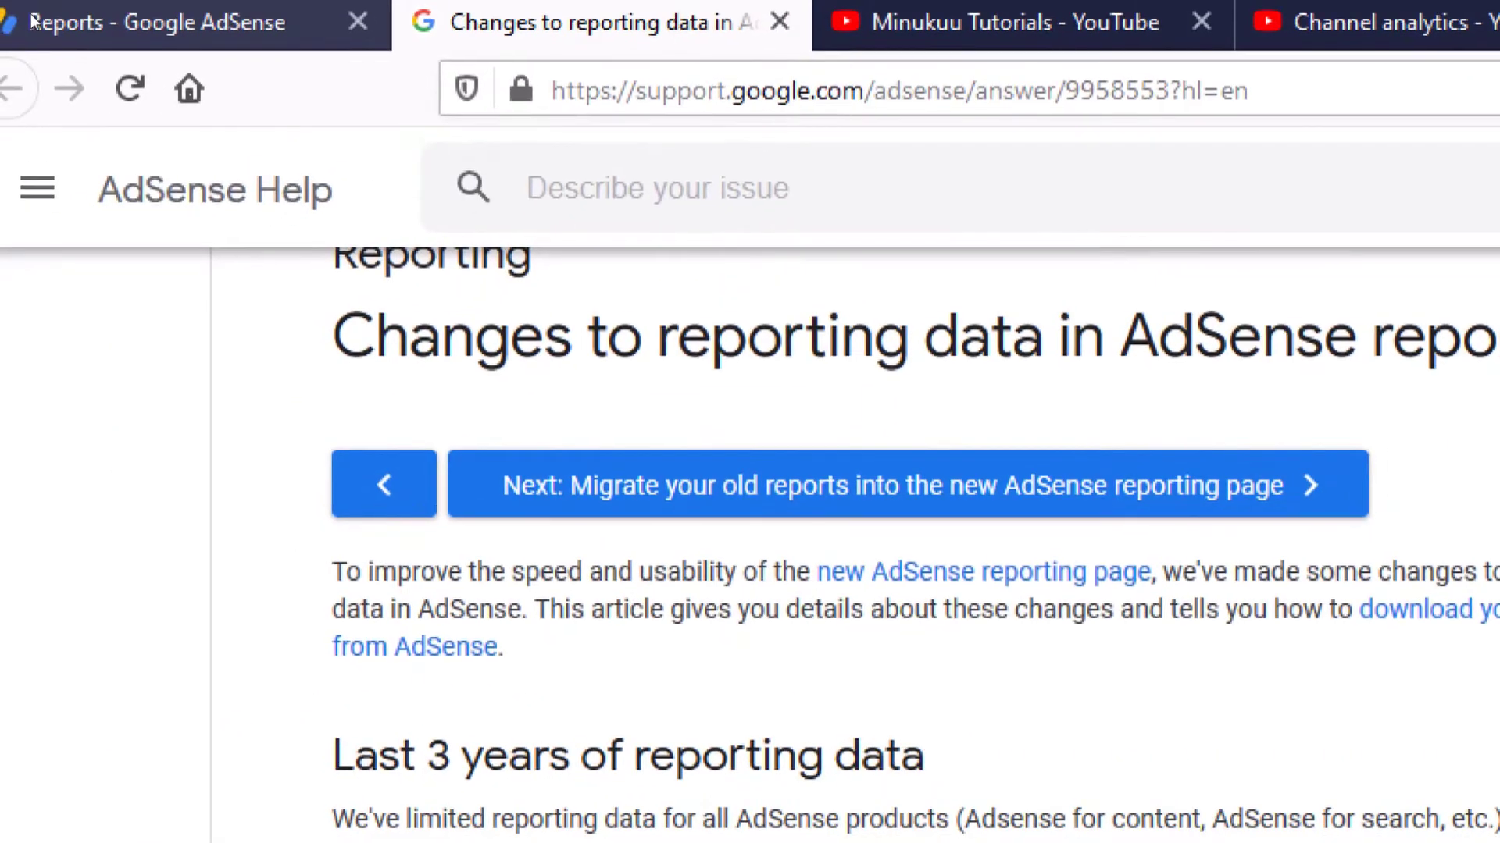
click(35, 20)
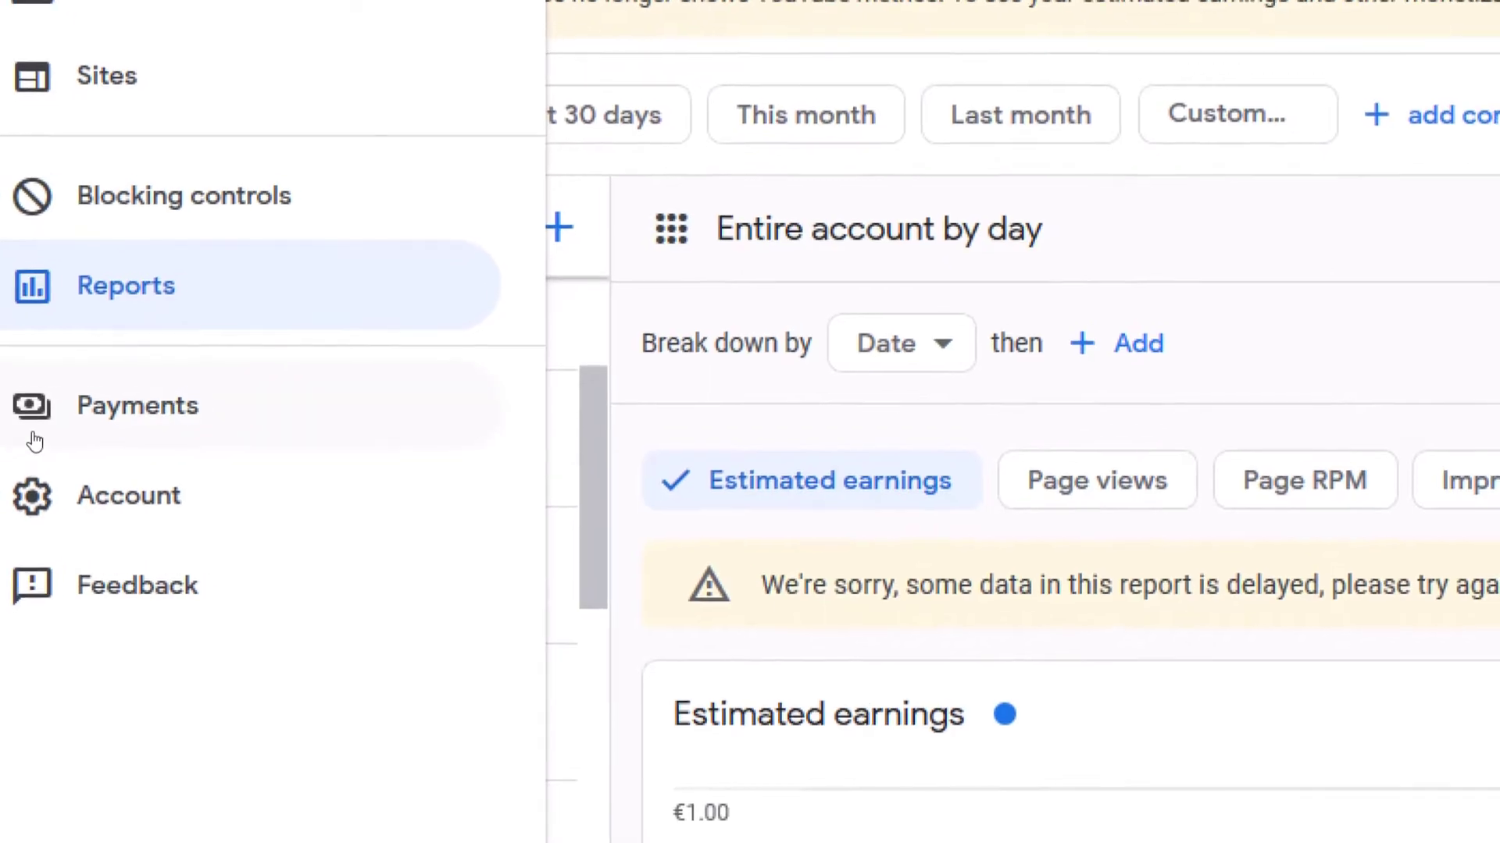
click(36, 431)
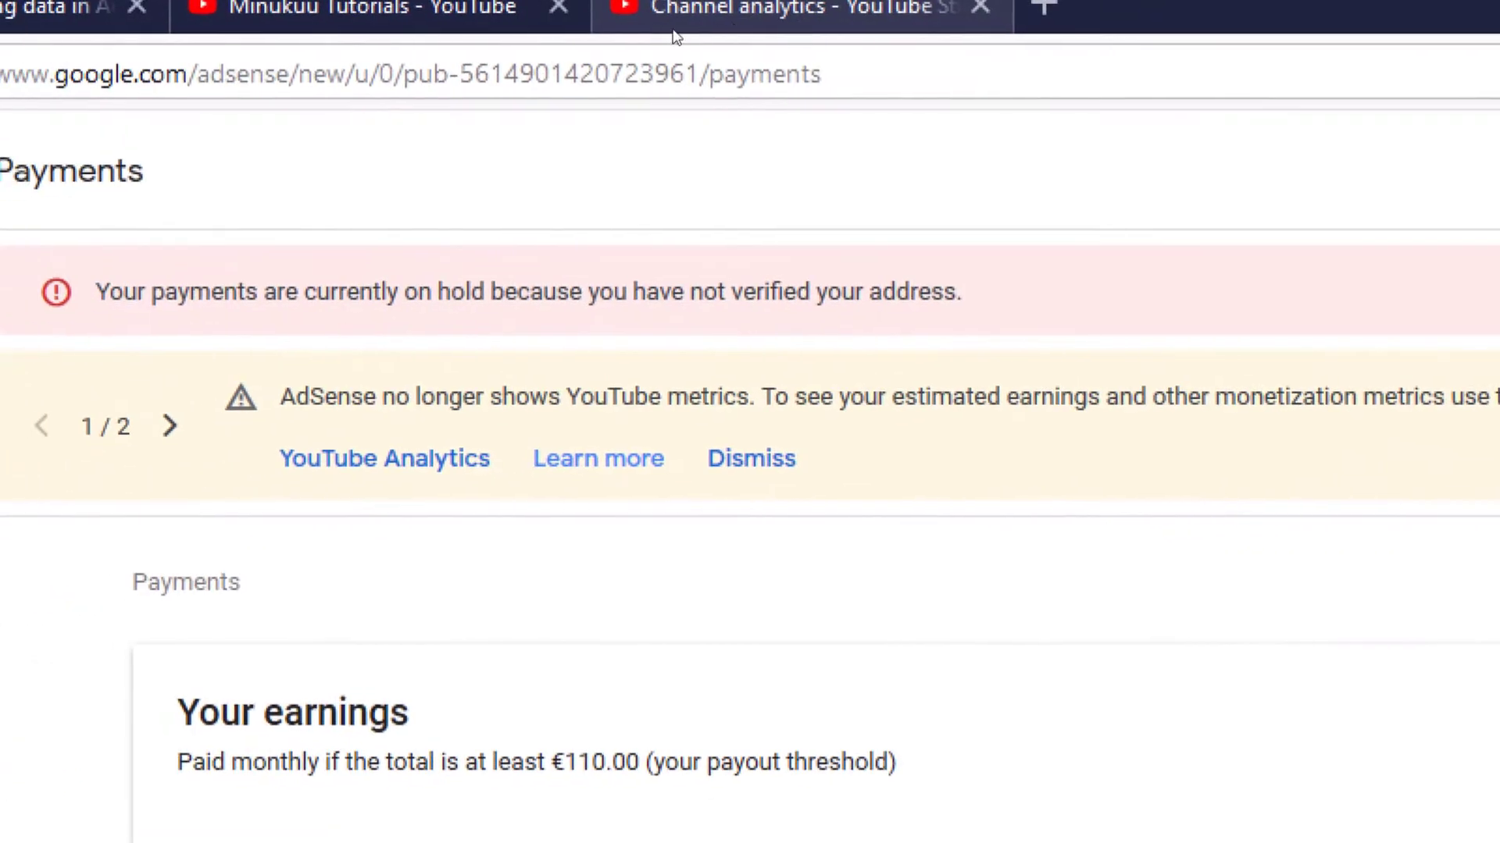
Compare the estimated revenue in YouTube channel analytics with the earnings and payment threshold on the AdSense Payments page.
click(691, 16)
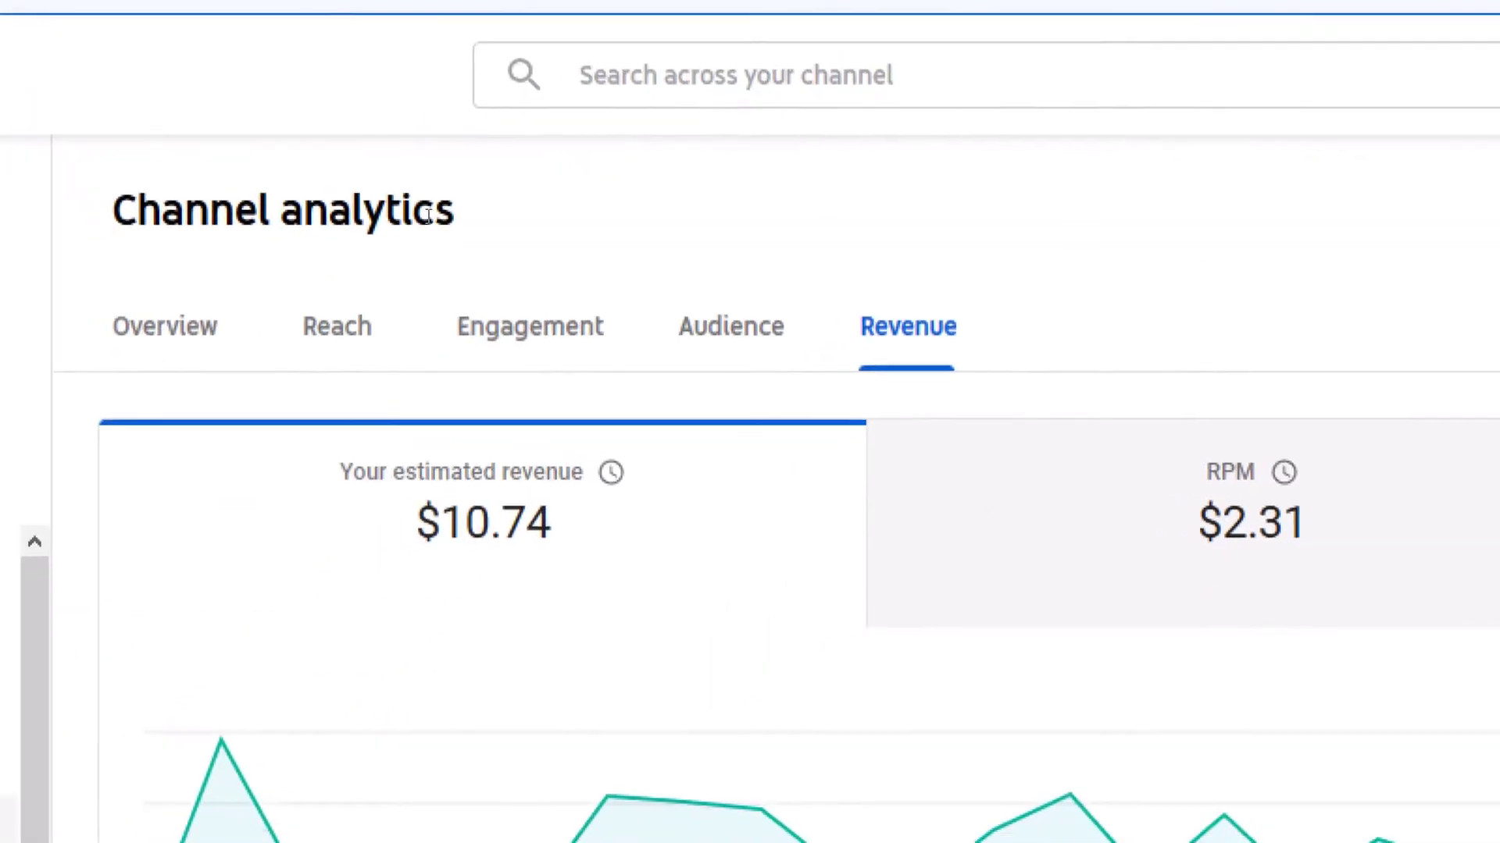
mouse_move(430, 544)
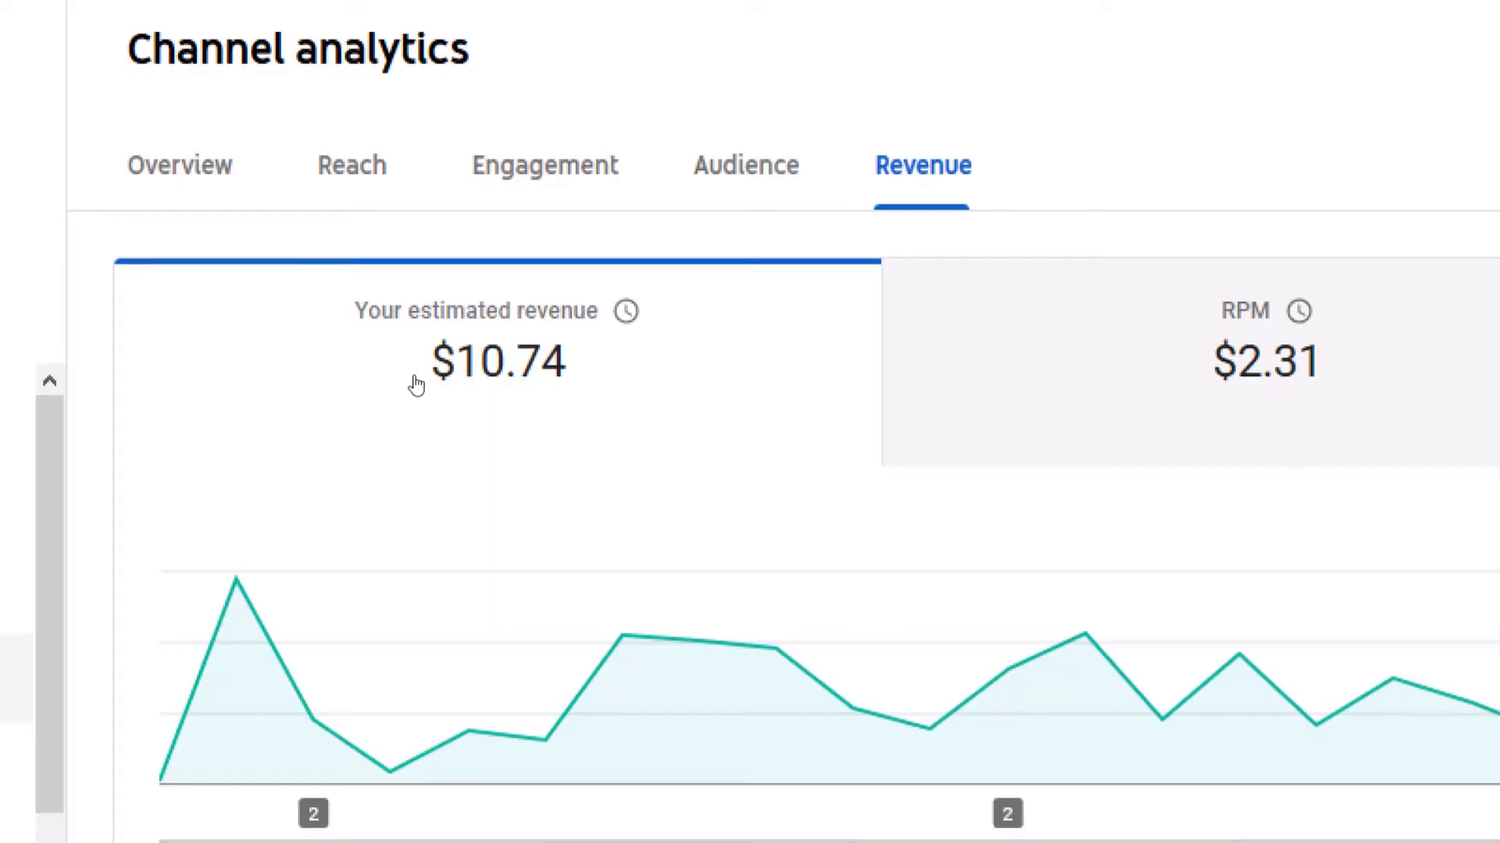
mouse_move(486, 384)
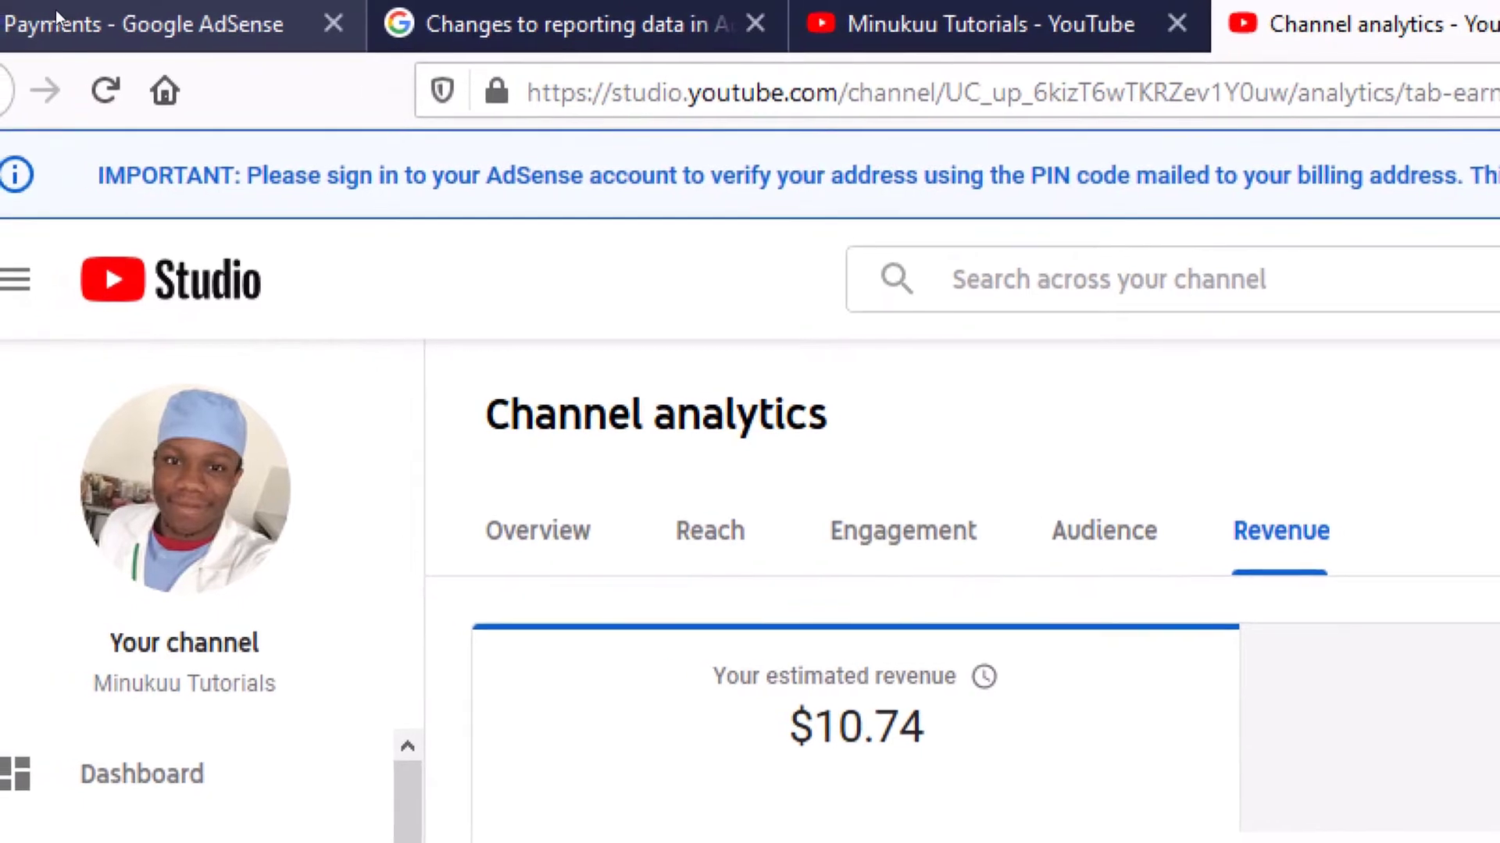
click(55, 9)
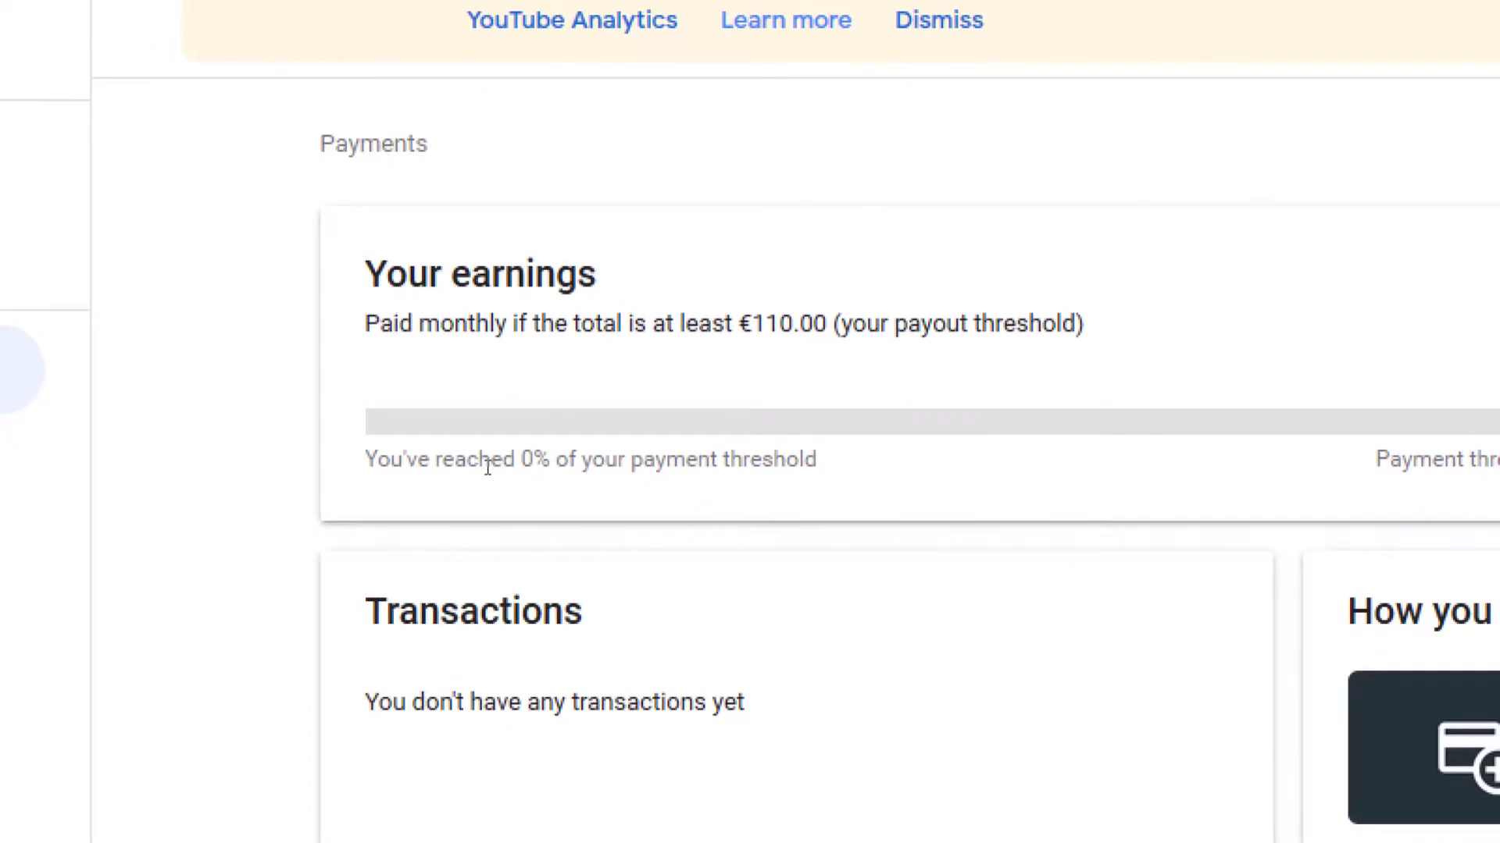
click(713, 11)
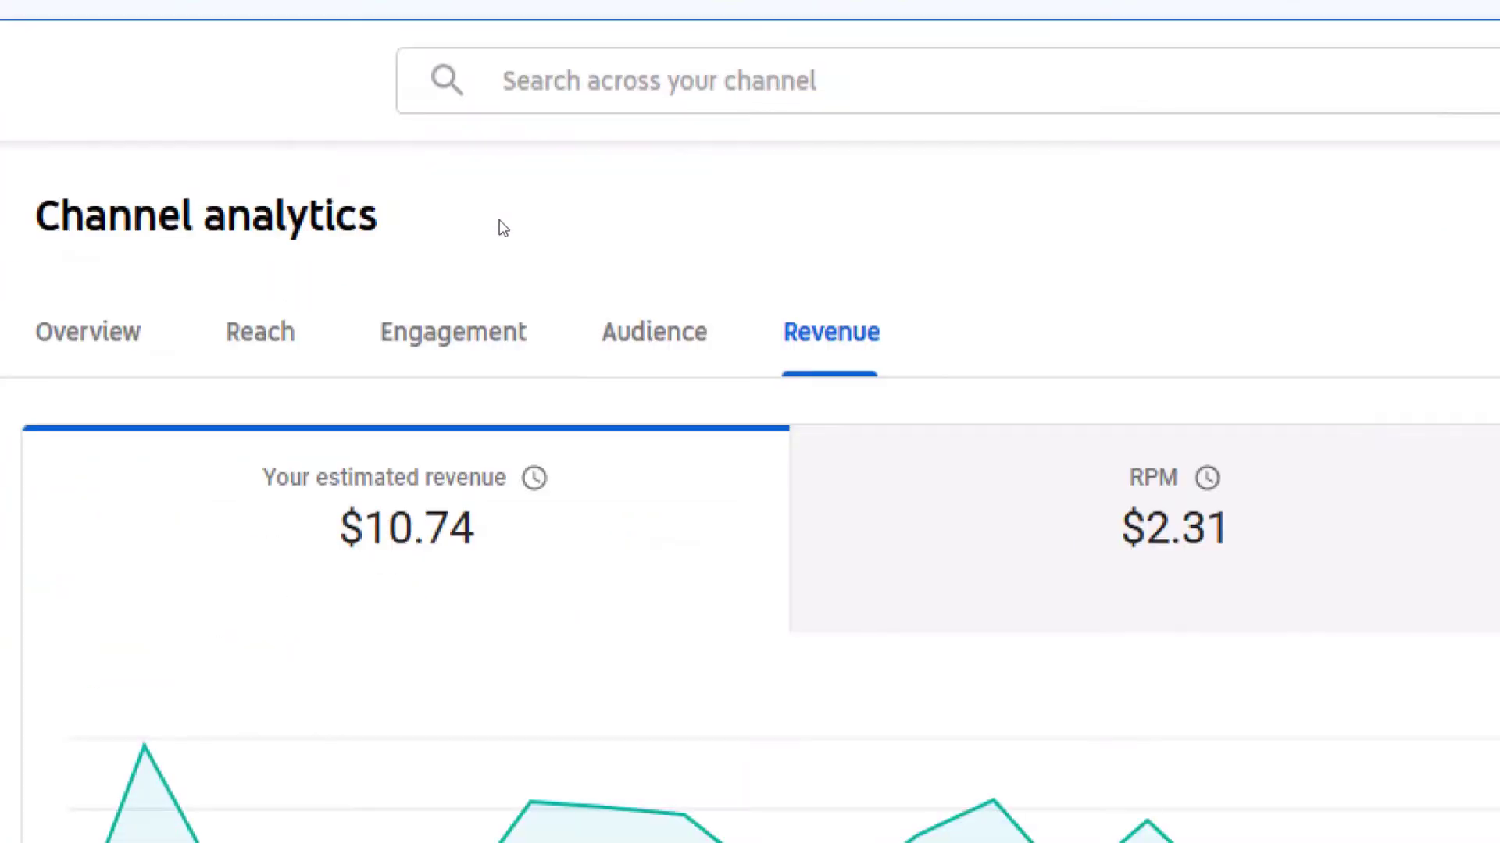
mouse_move(453, 486)
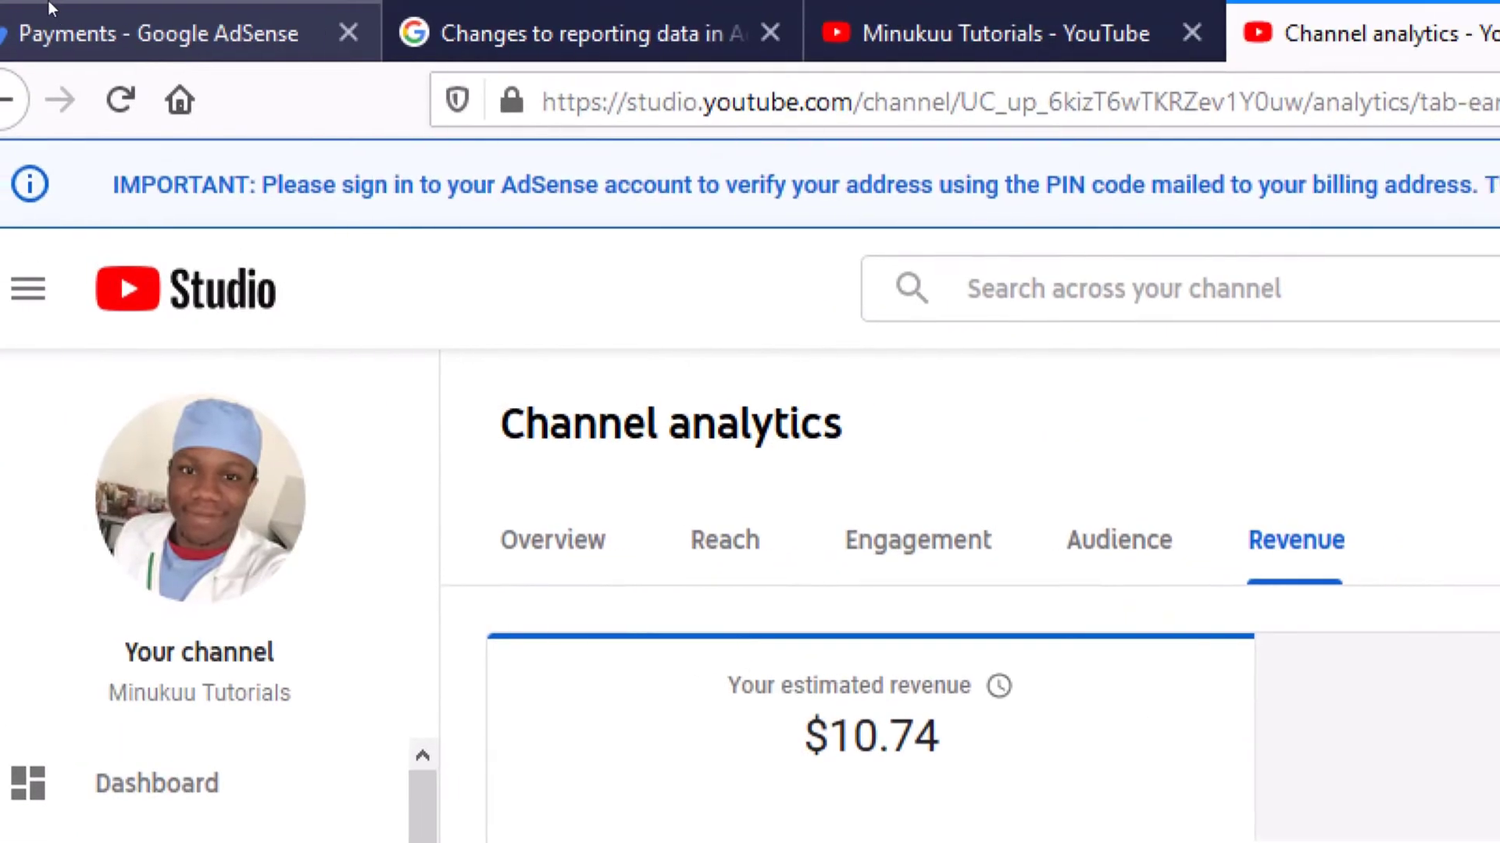
click(79, 23)
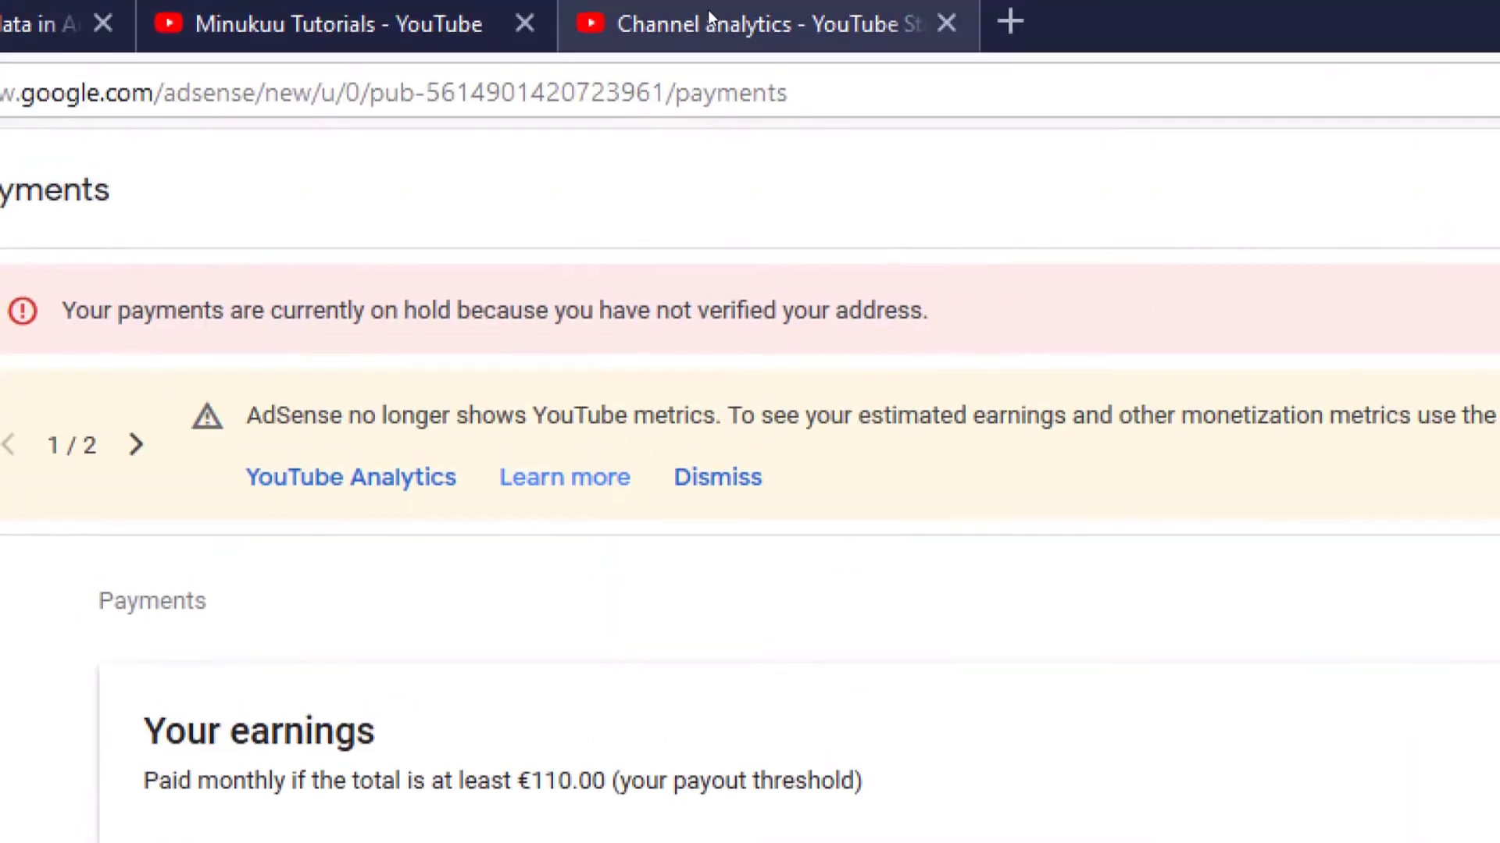
click(710, 19)
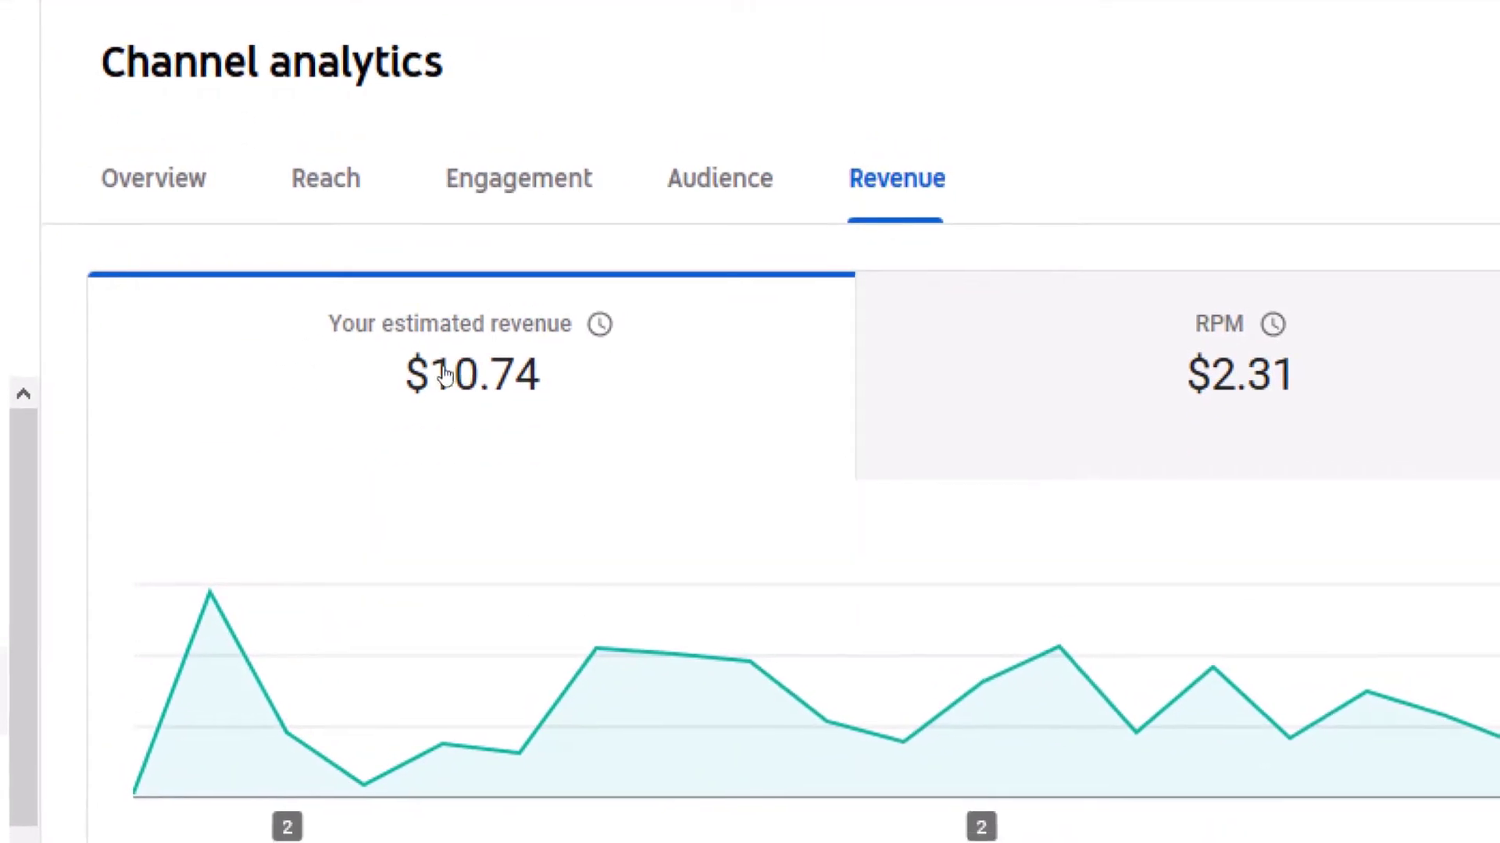
mouse_move(521, 407)
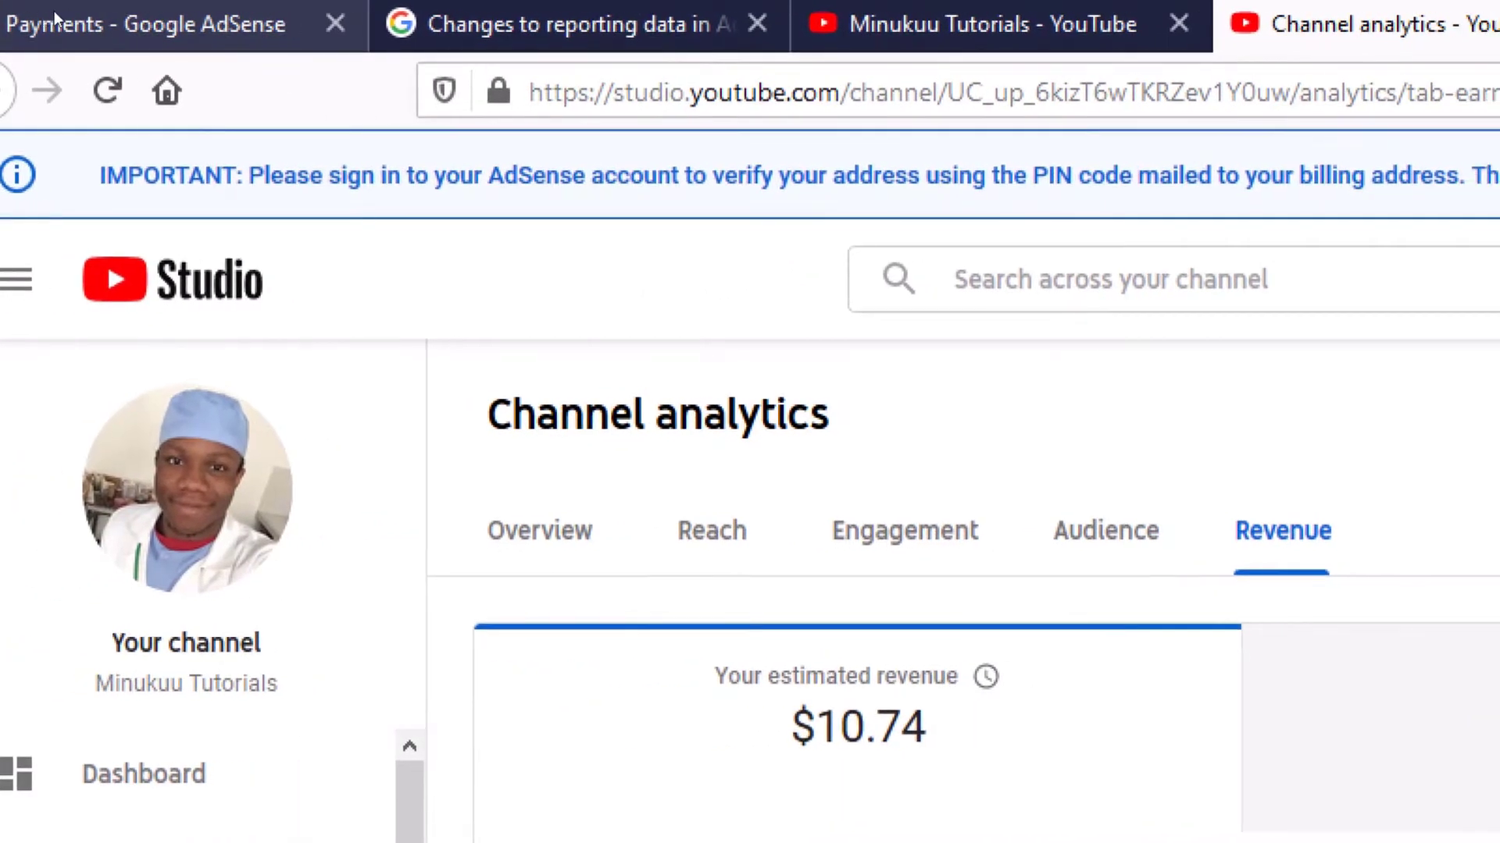
Return to the AdSense Payments page and highlight the start of the payment hold notice.
click(48, 12)
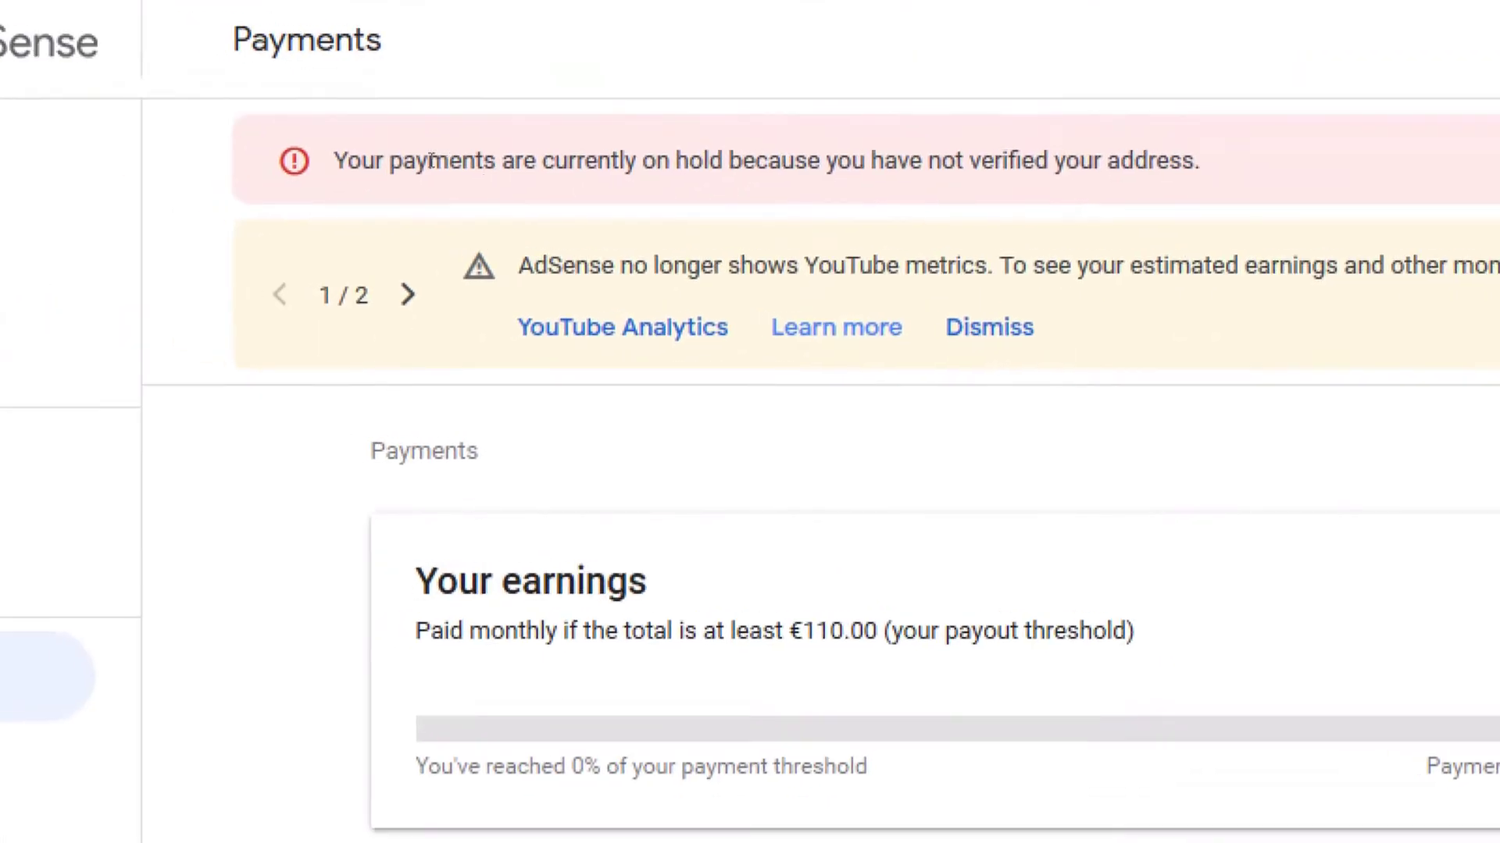
drag(385, 163, 481, 160)
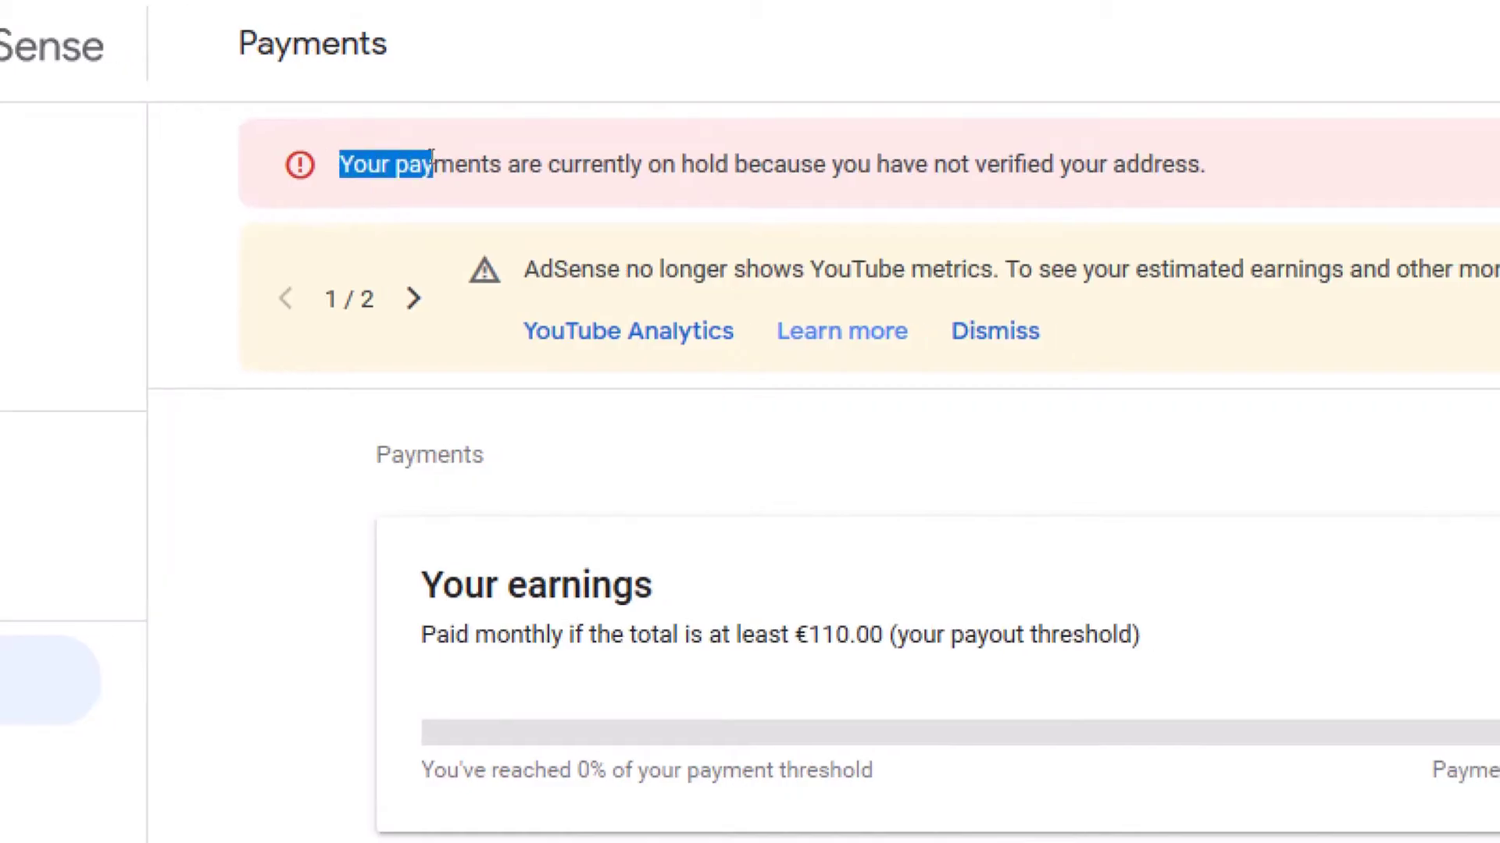
click(482, 154)
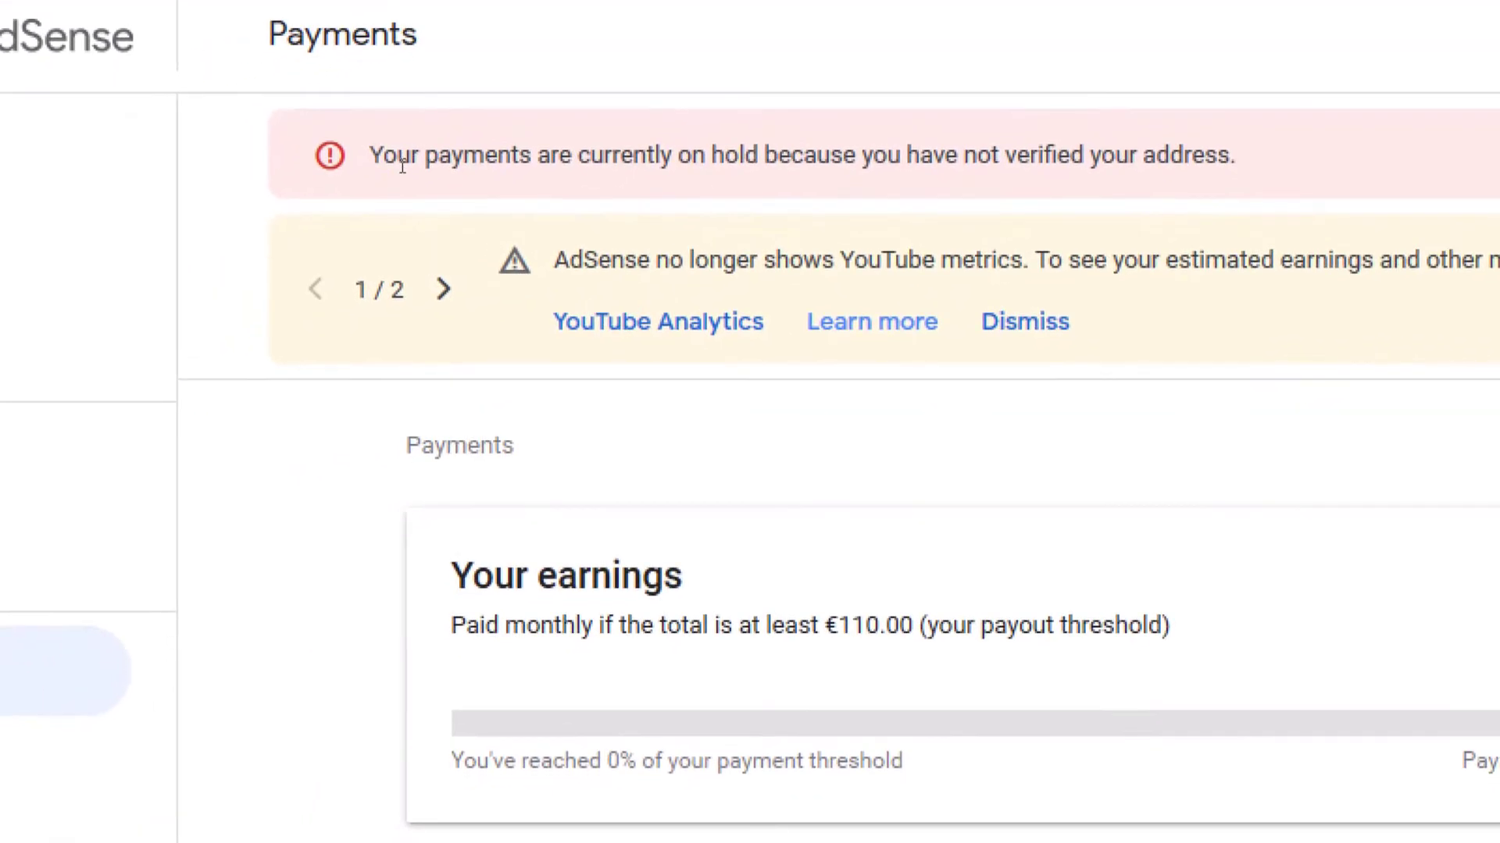
Highlight part of the payment hold notice, check the channel's revenue analytics and YouTube channel page, and return to AdSense Payments.
drag(402, 167, 470, 167)
click(469, 167)
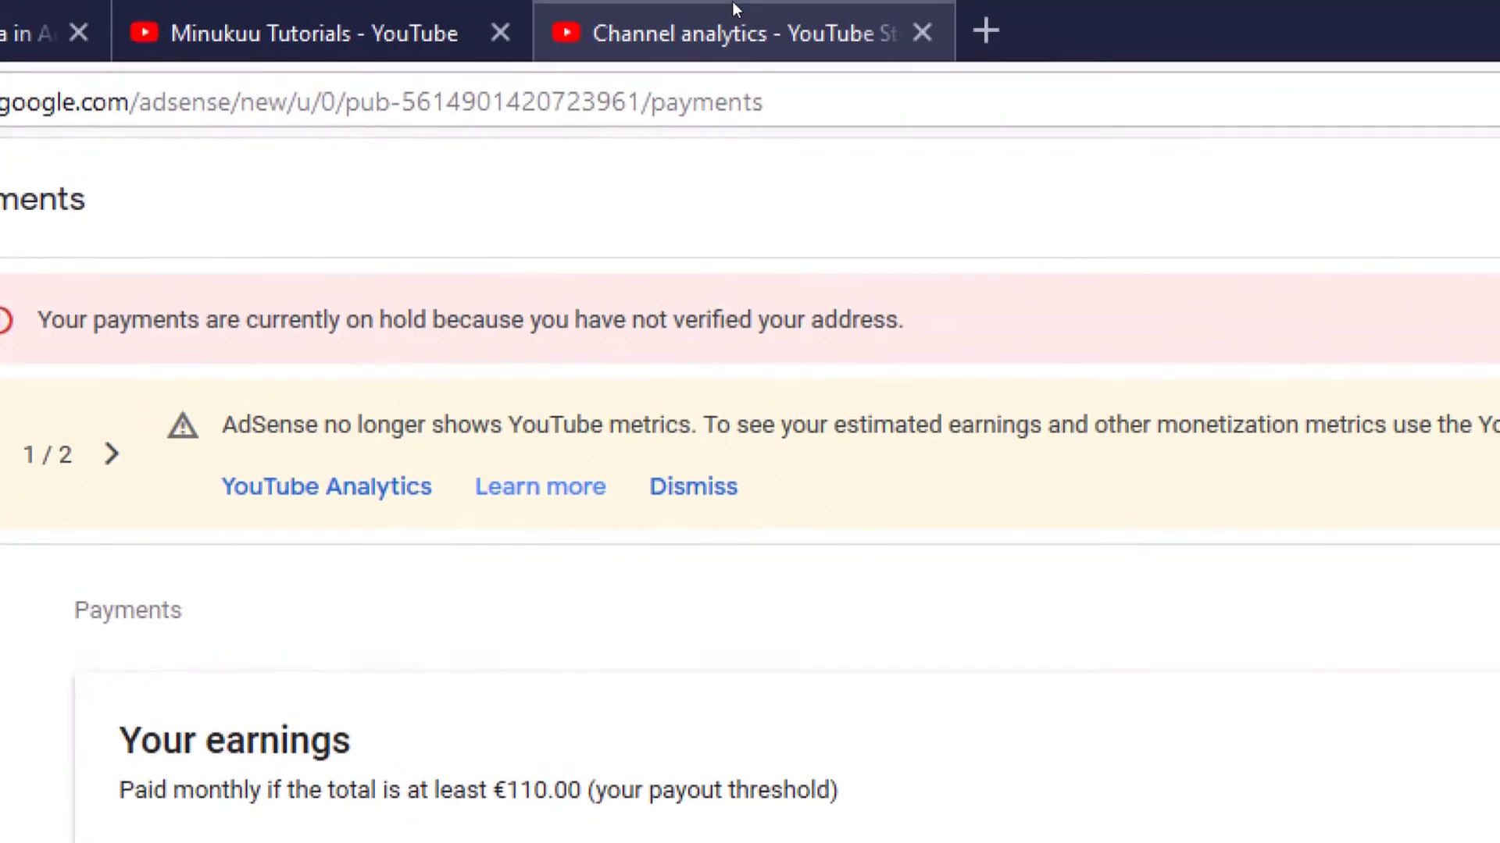
click(734, 9)
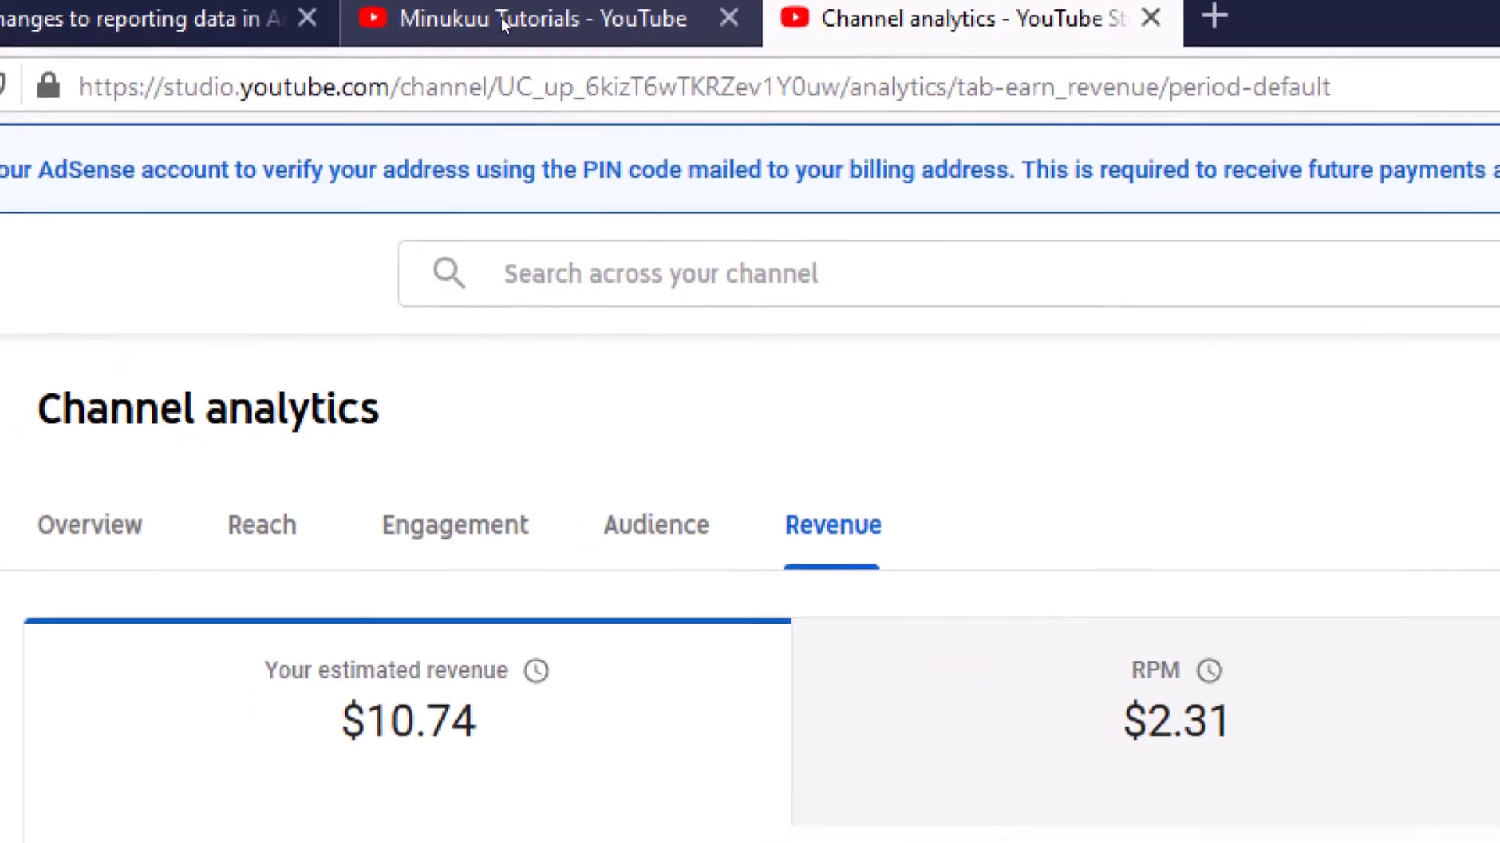
click(198, 38)
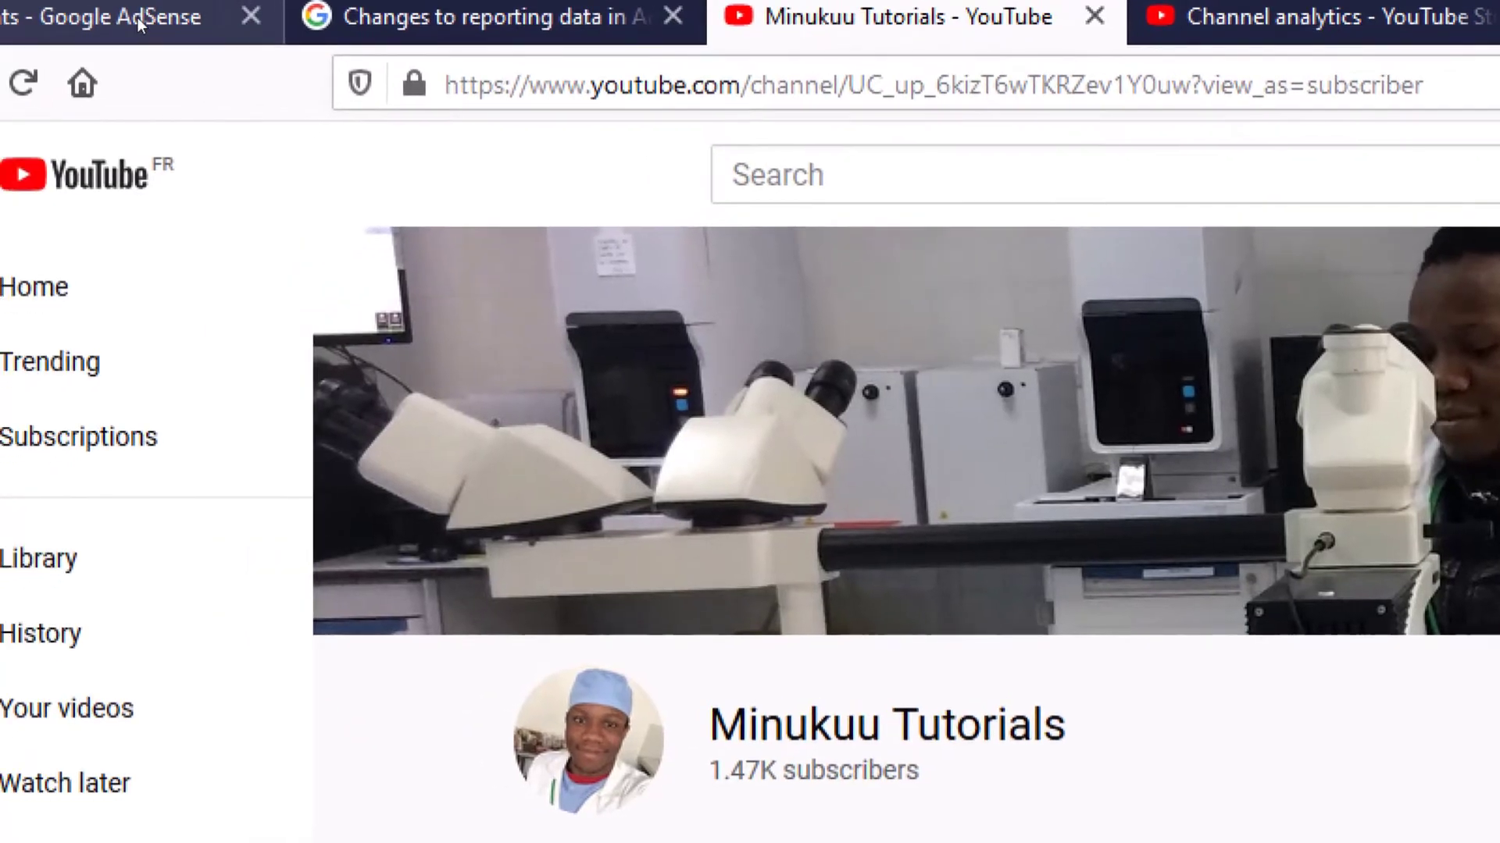
click(147, 20)
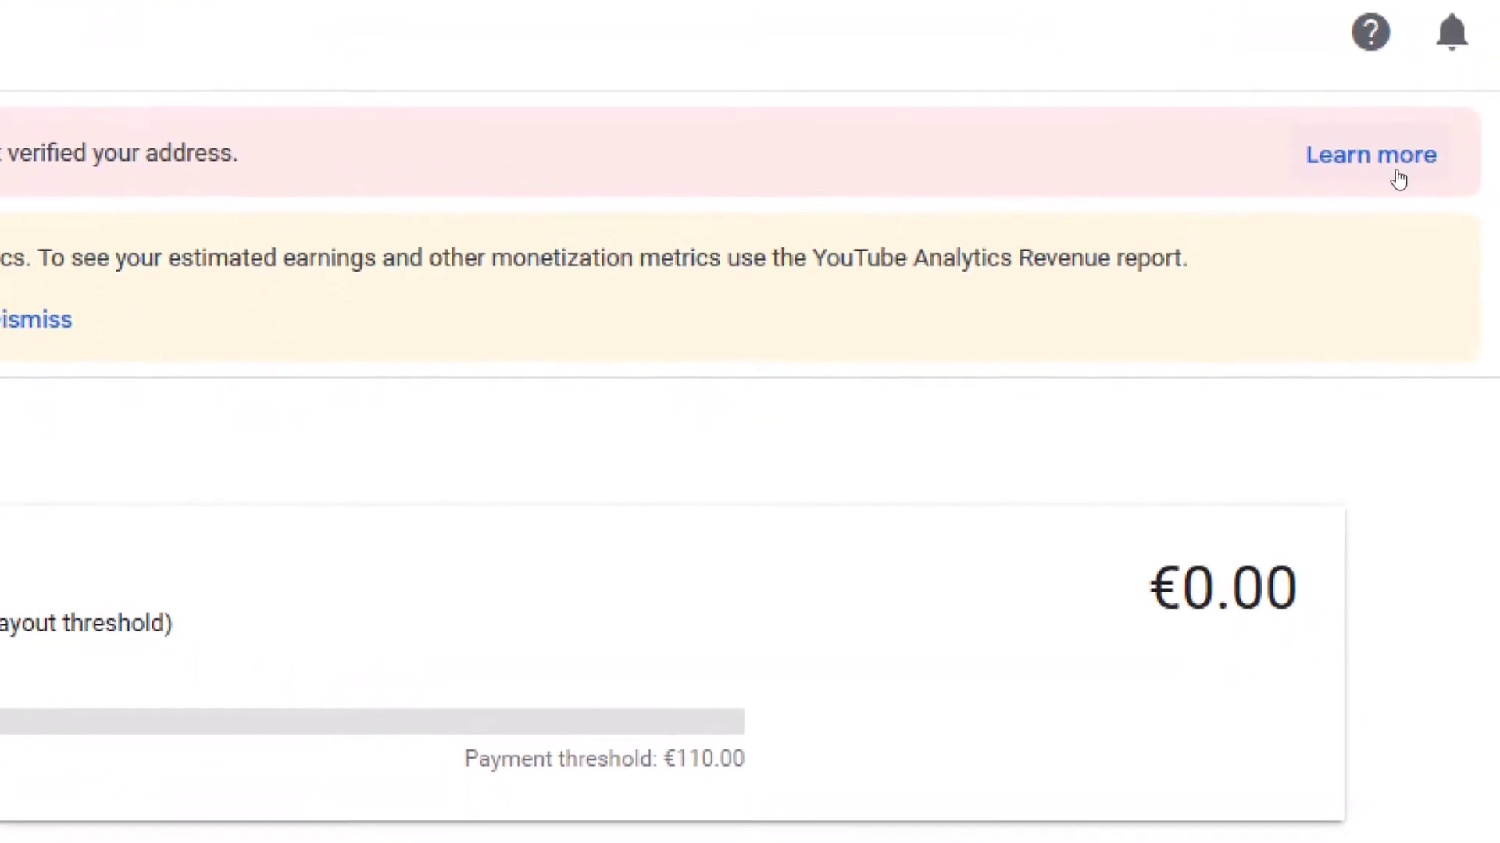
Open the help article on address (PIN) verification from the payment hold notice and read how the verification process works.
click(1373, 154)
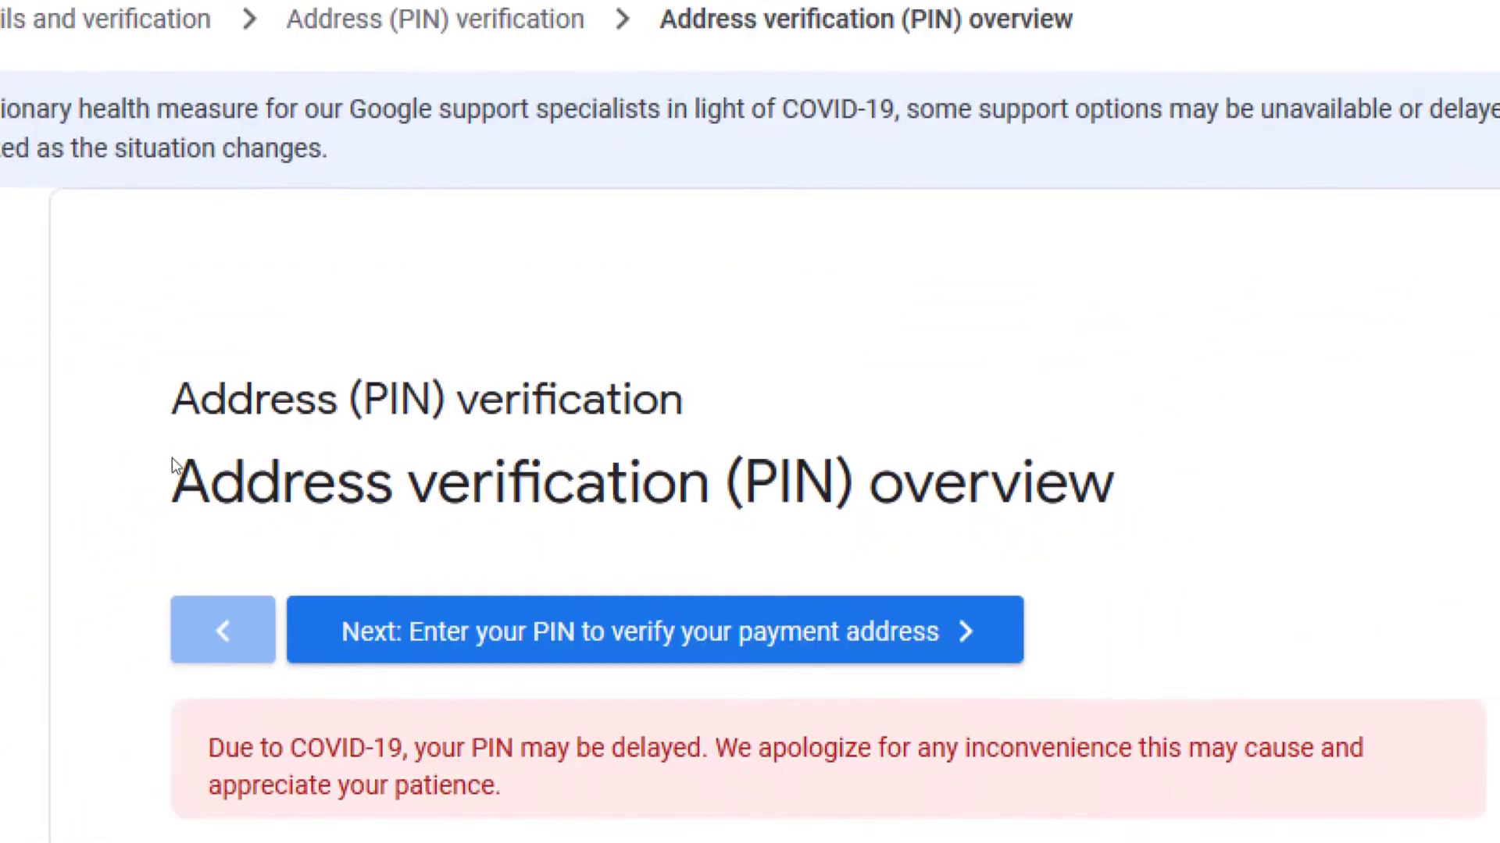
scroll(187, 593, down, 5)
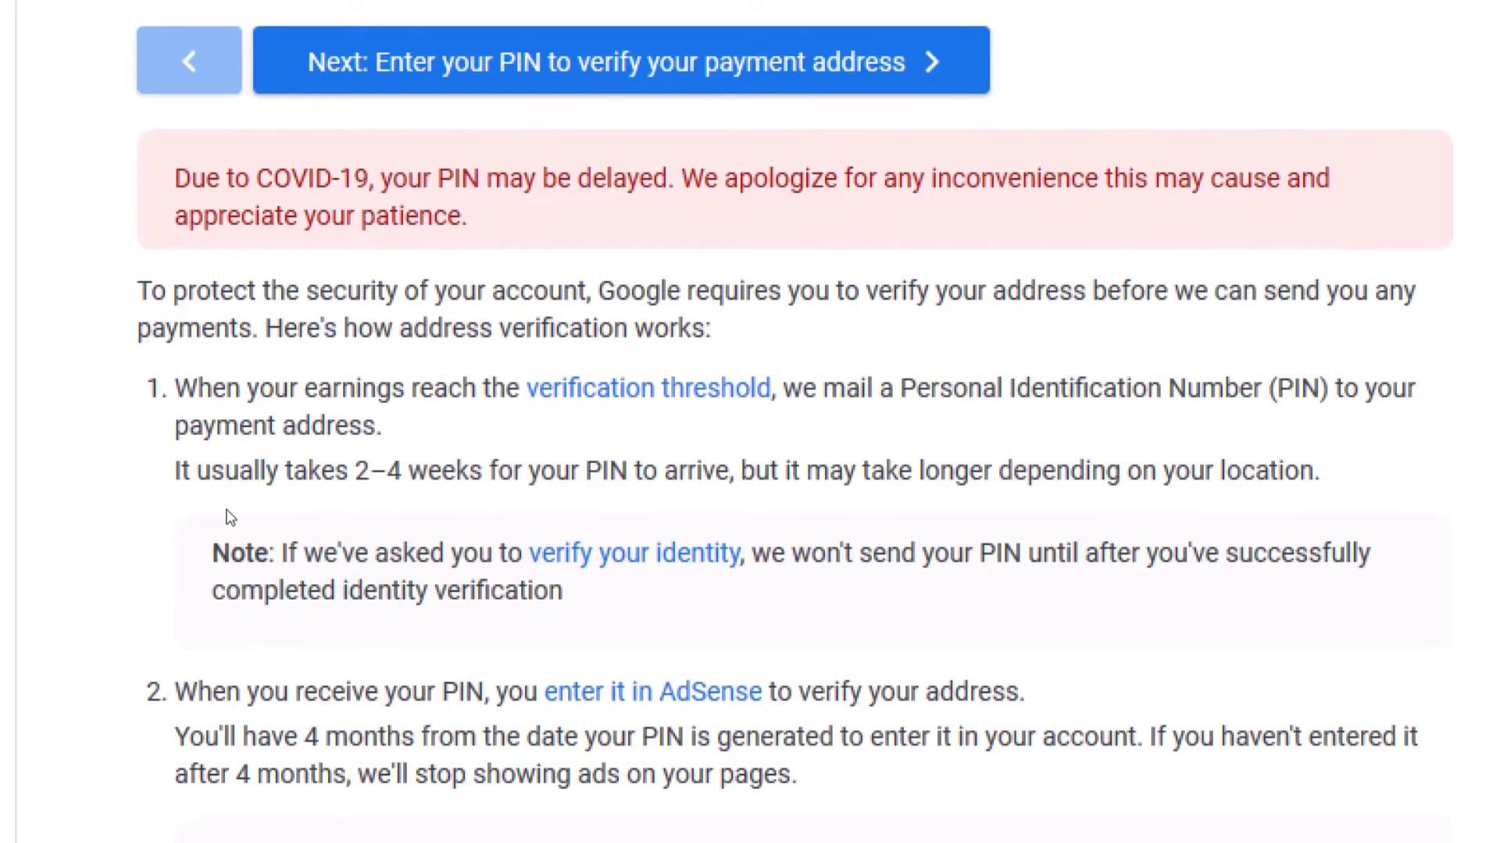
scroll(228, 517, down, 5)
scroll(226, 517, down, 1)
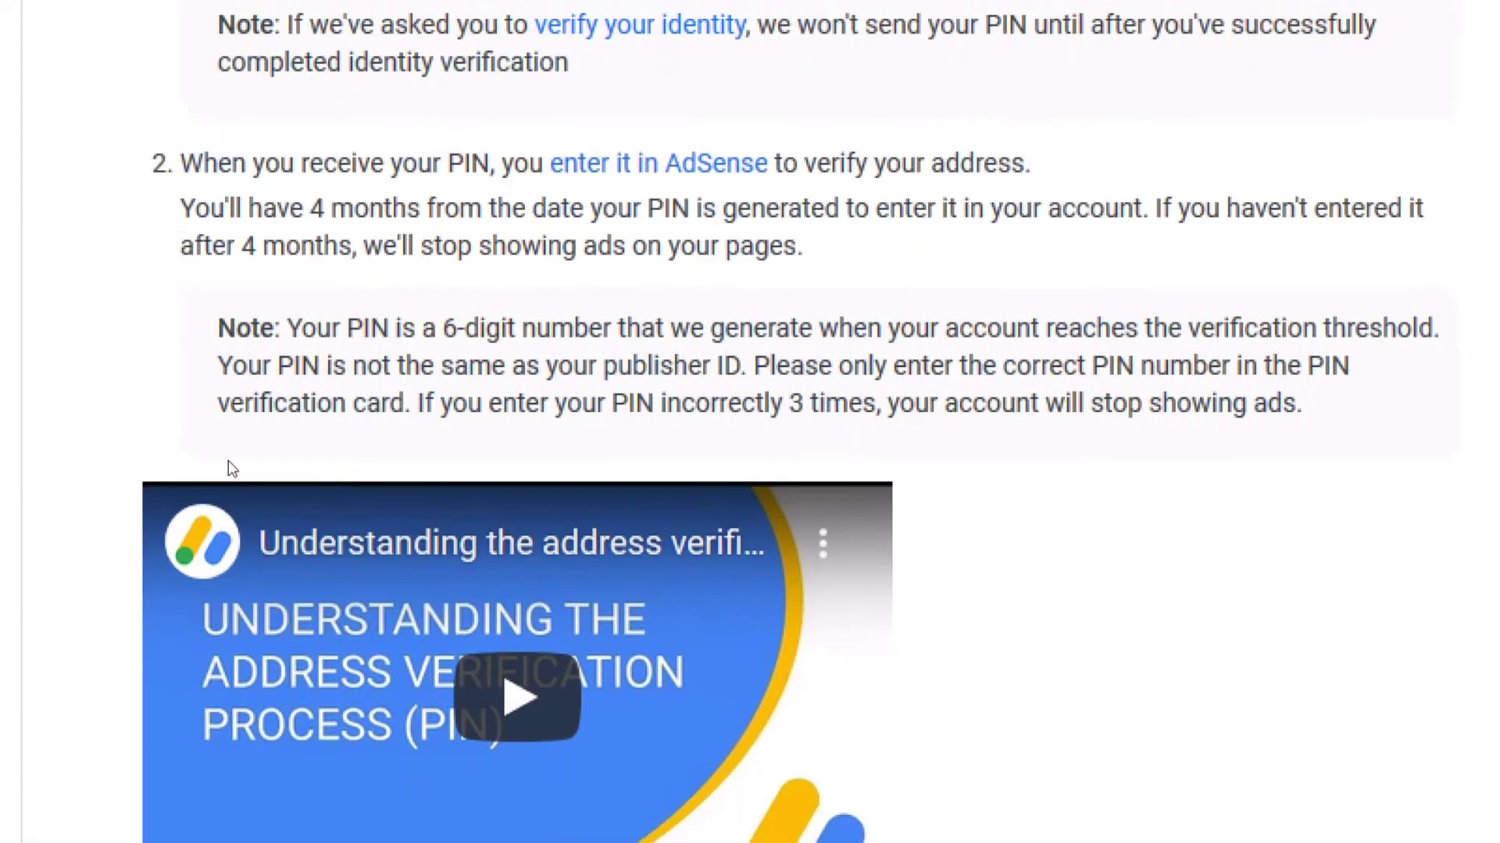
scroll(234, 453, up, 4)
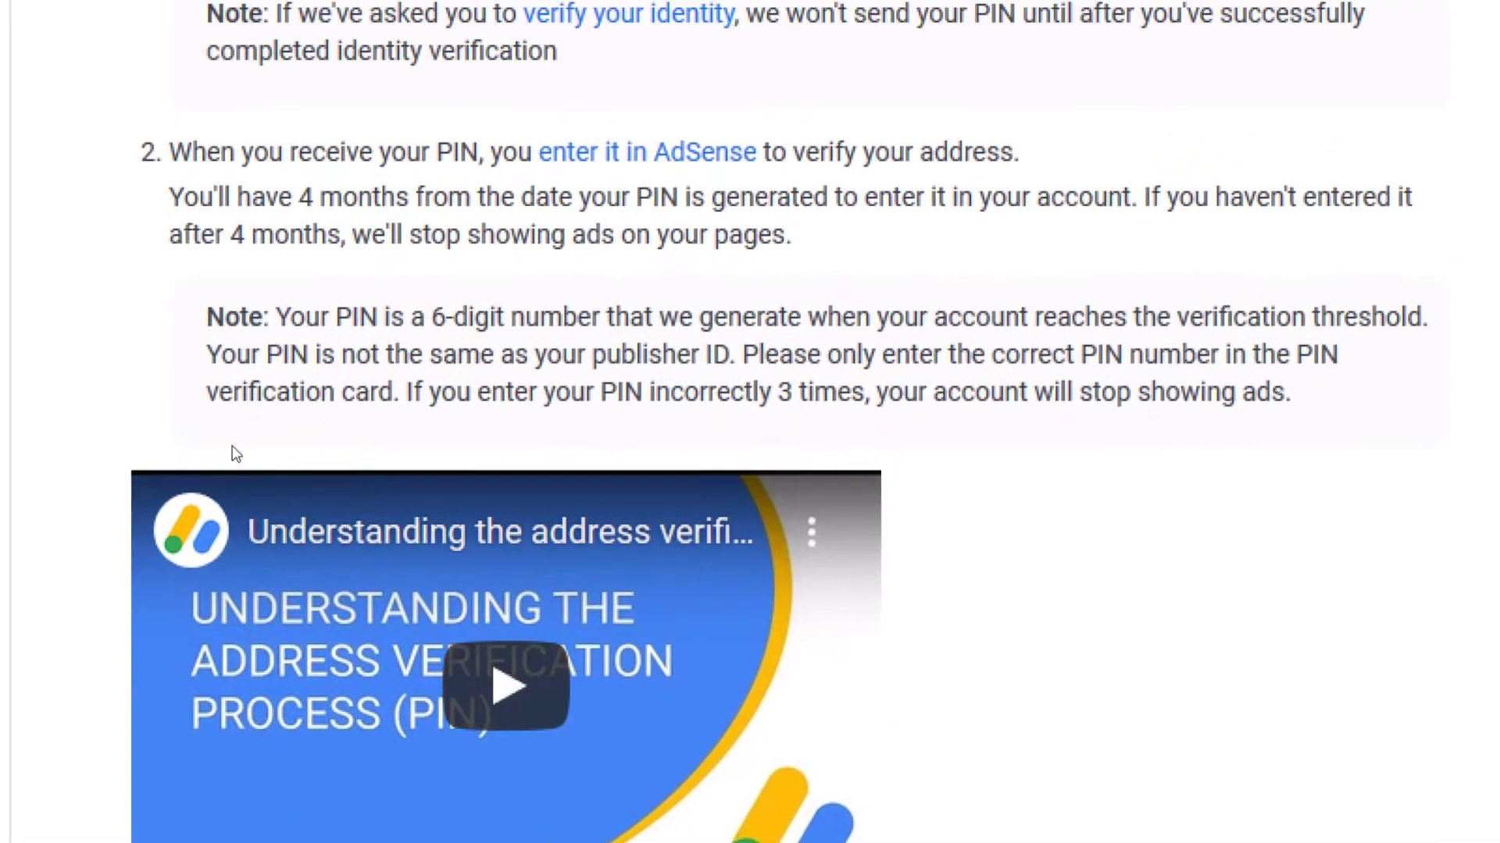
scroll(241, 383, up, 2)
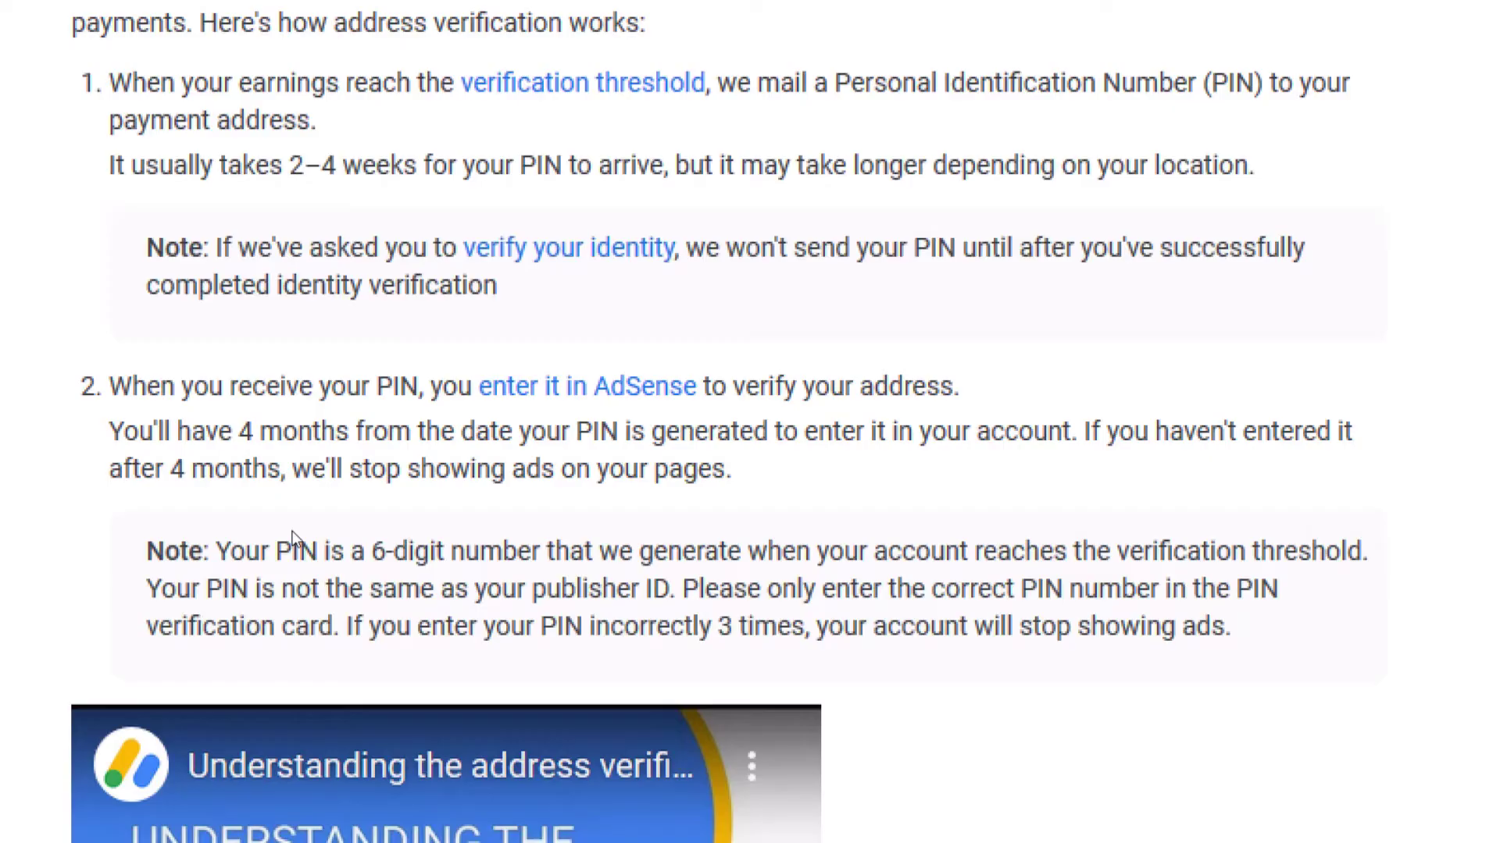
scroll(292, 539, up, 1)
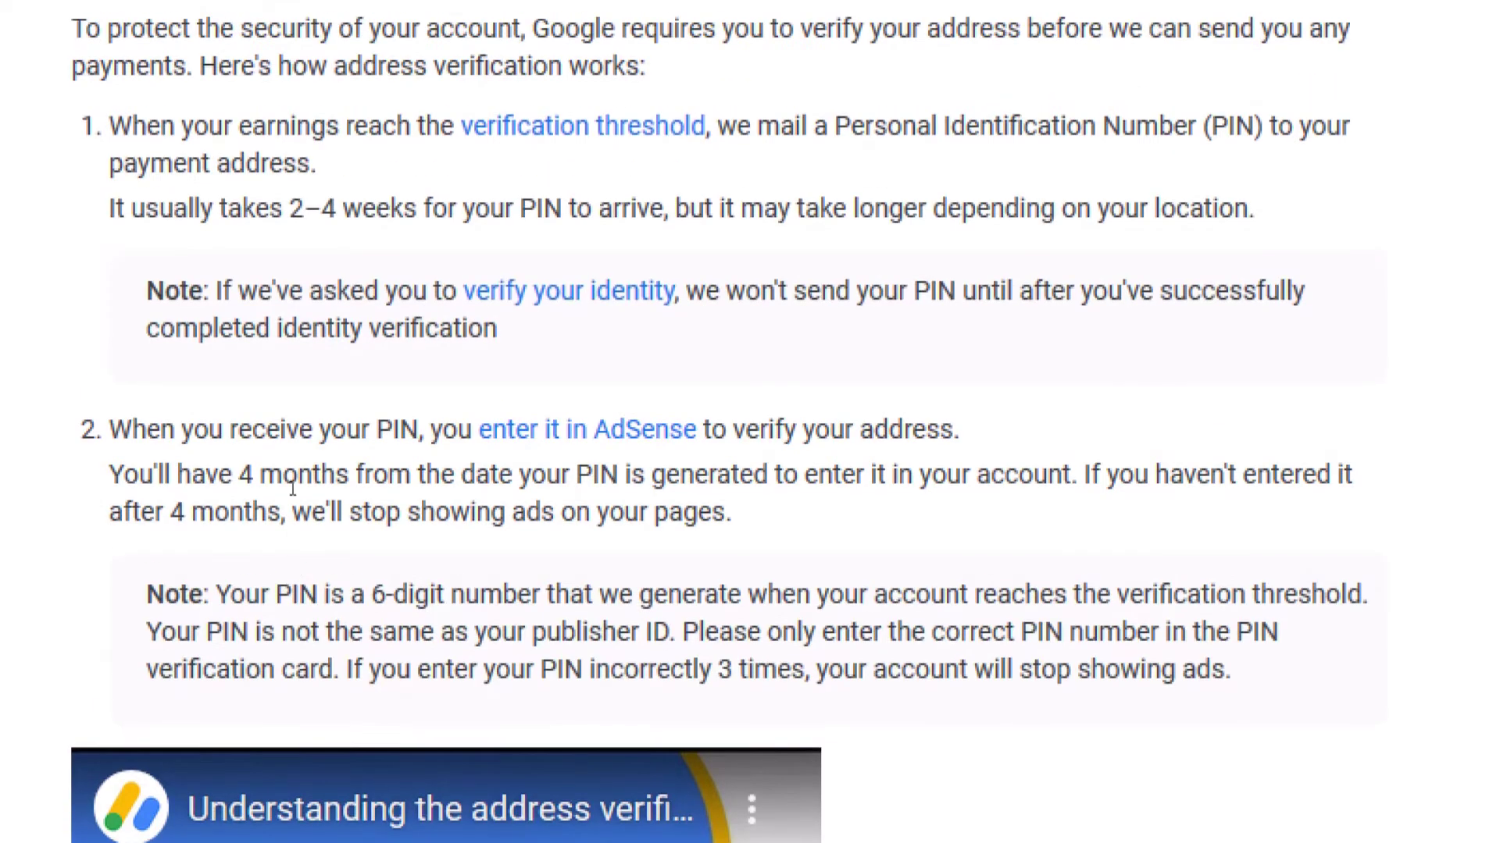
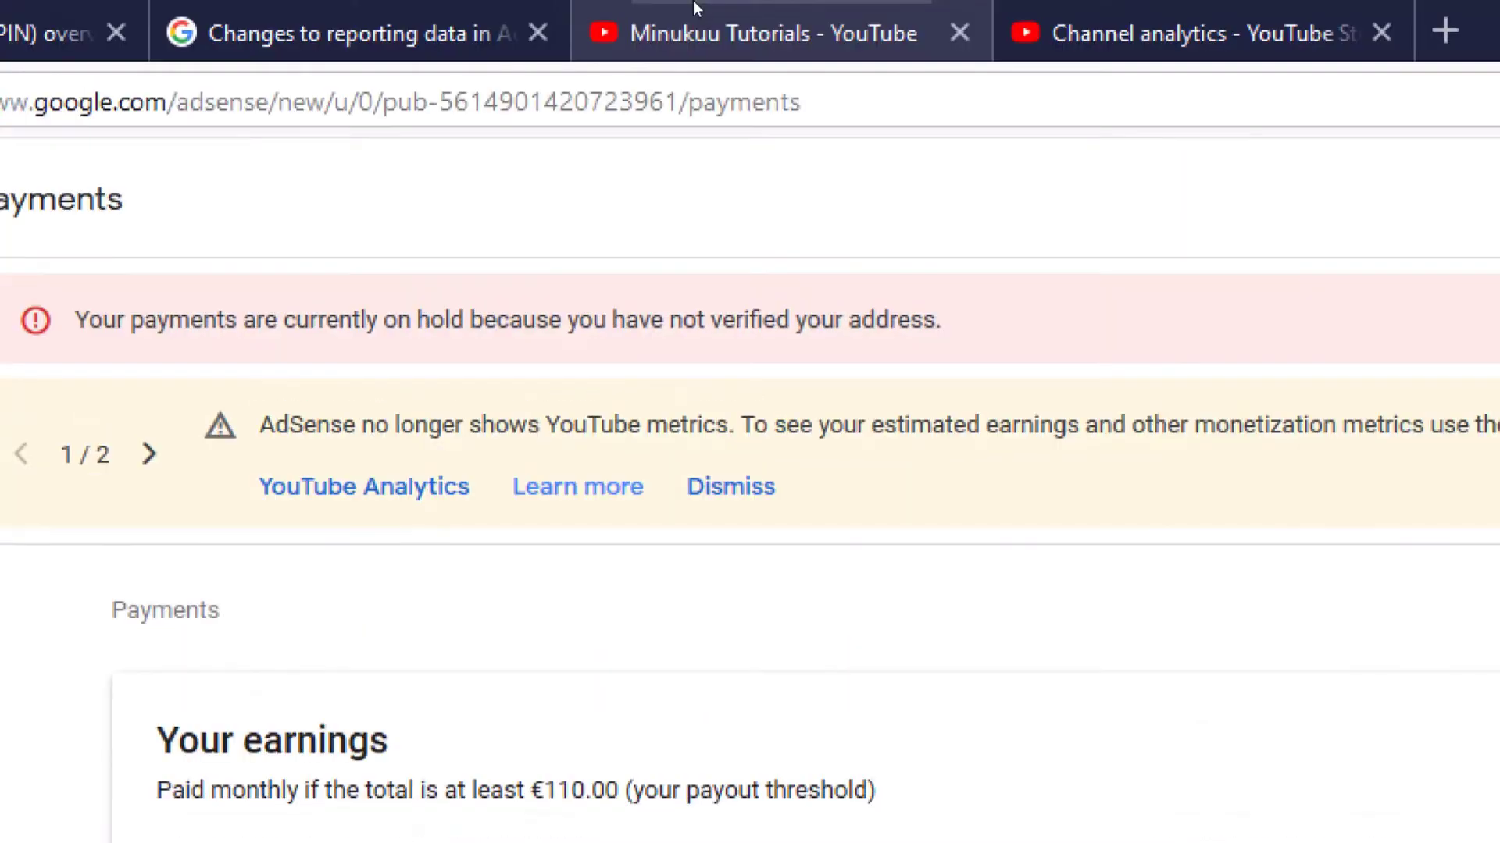
Review the estimated revenue in YouTube channel analytics, then examine the earnings and transactions sections on the AdSense Payments page.
click(968, 12)
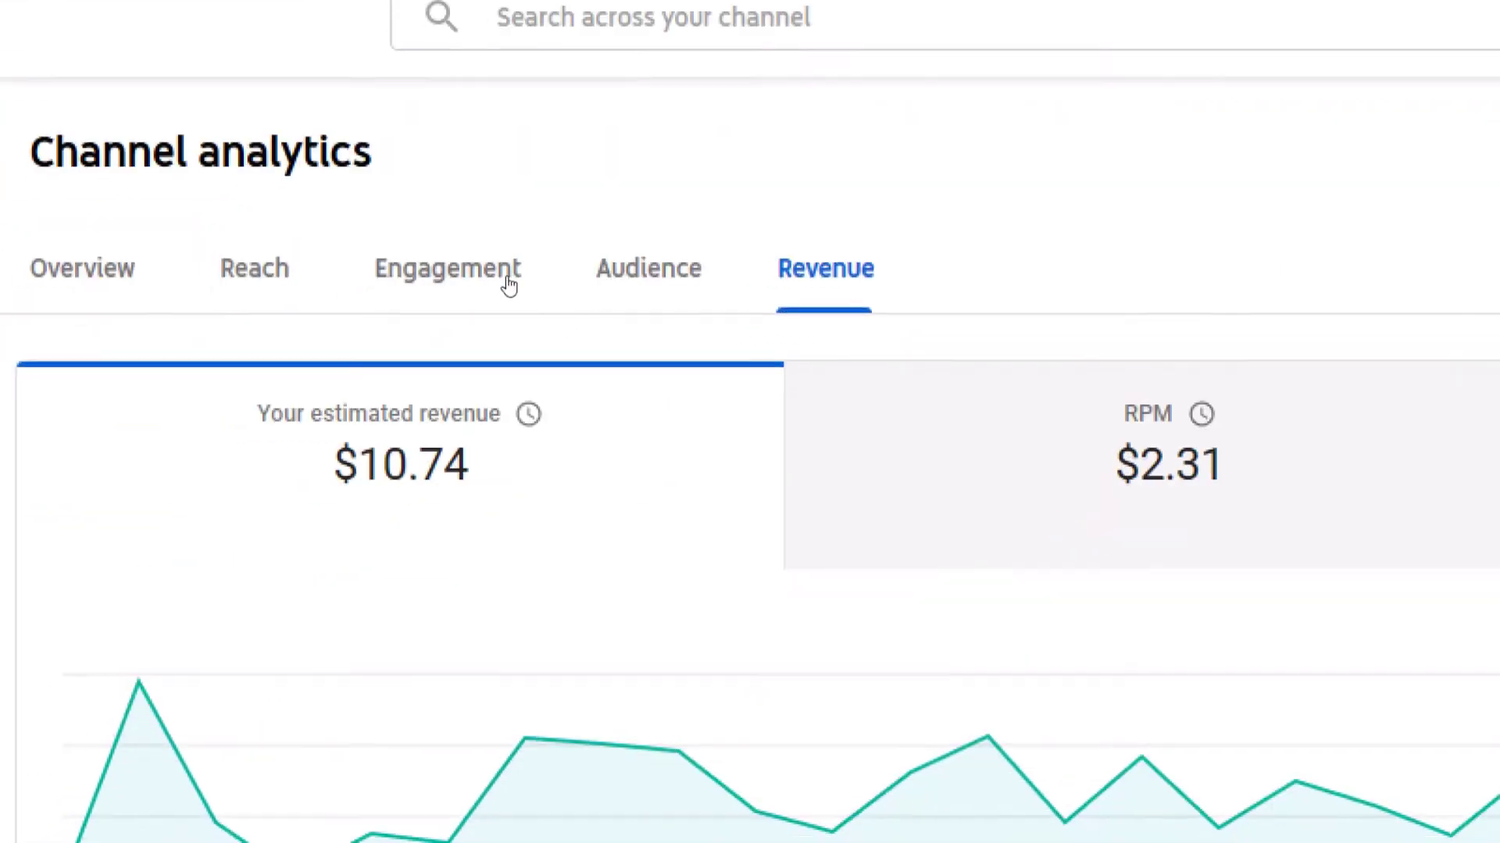
mouse_move(463, 363)
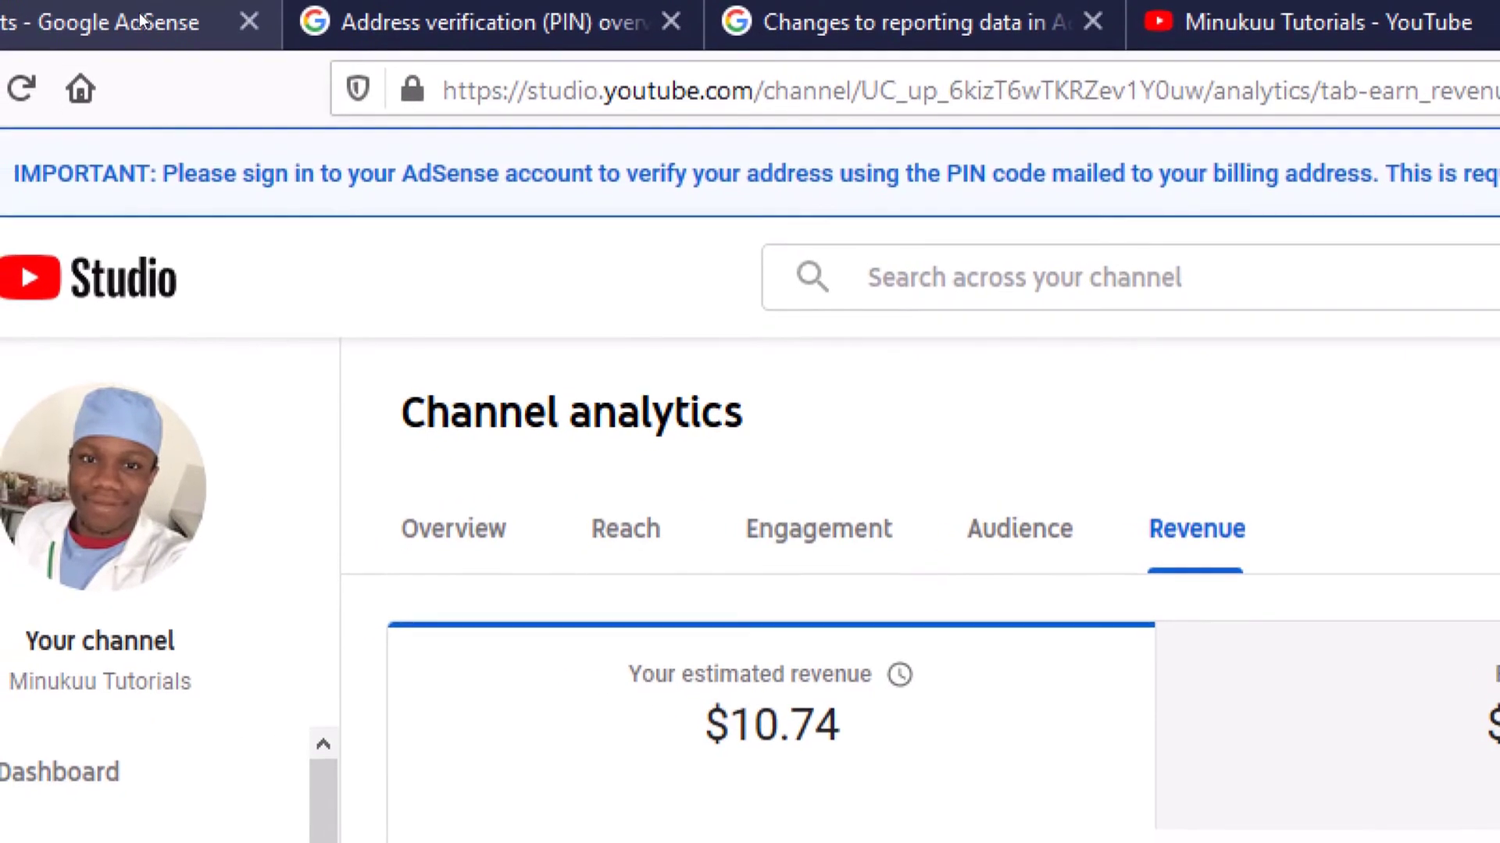
click(143, 21)
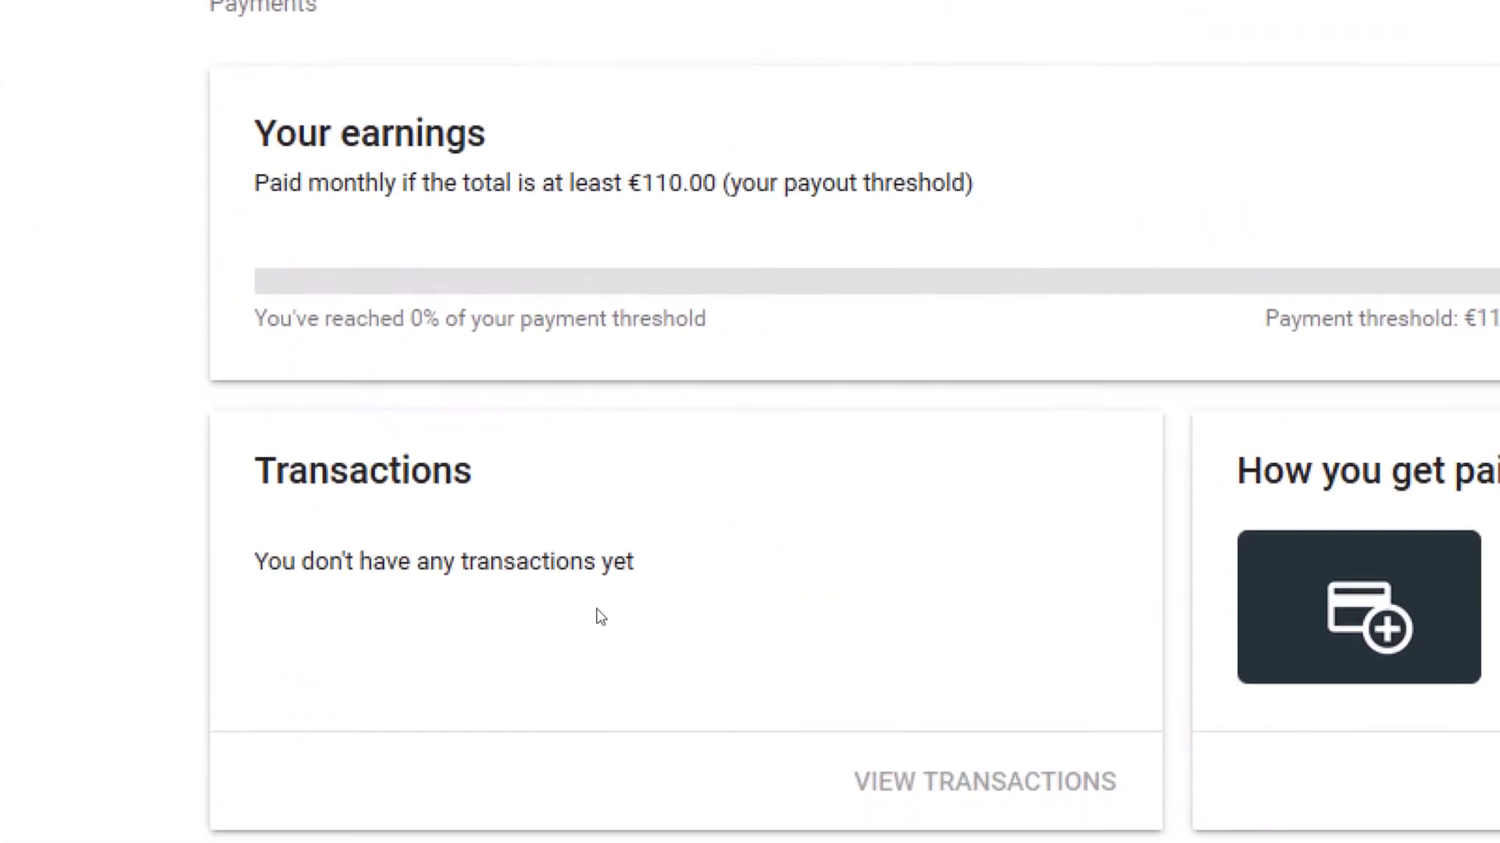
scroll(599, 612, down, 1)
scroll(598, 612, up, 1)
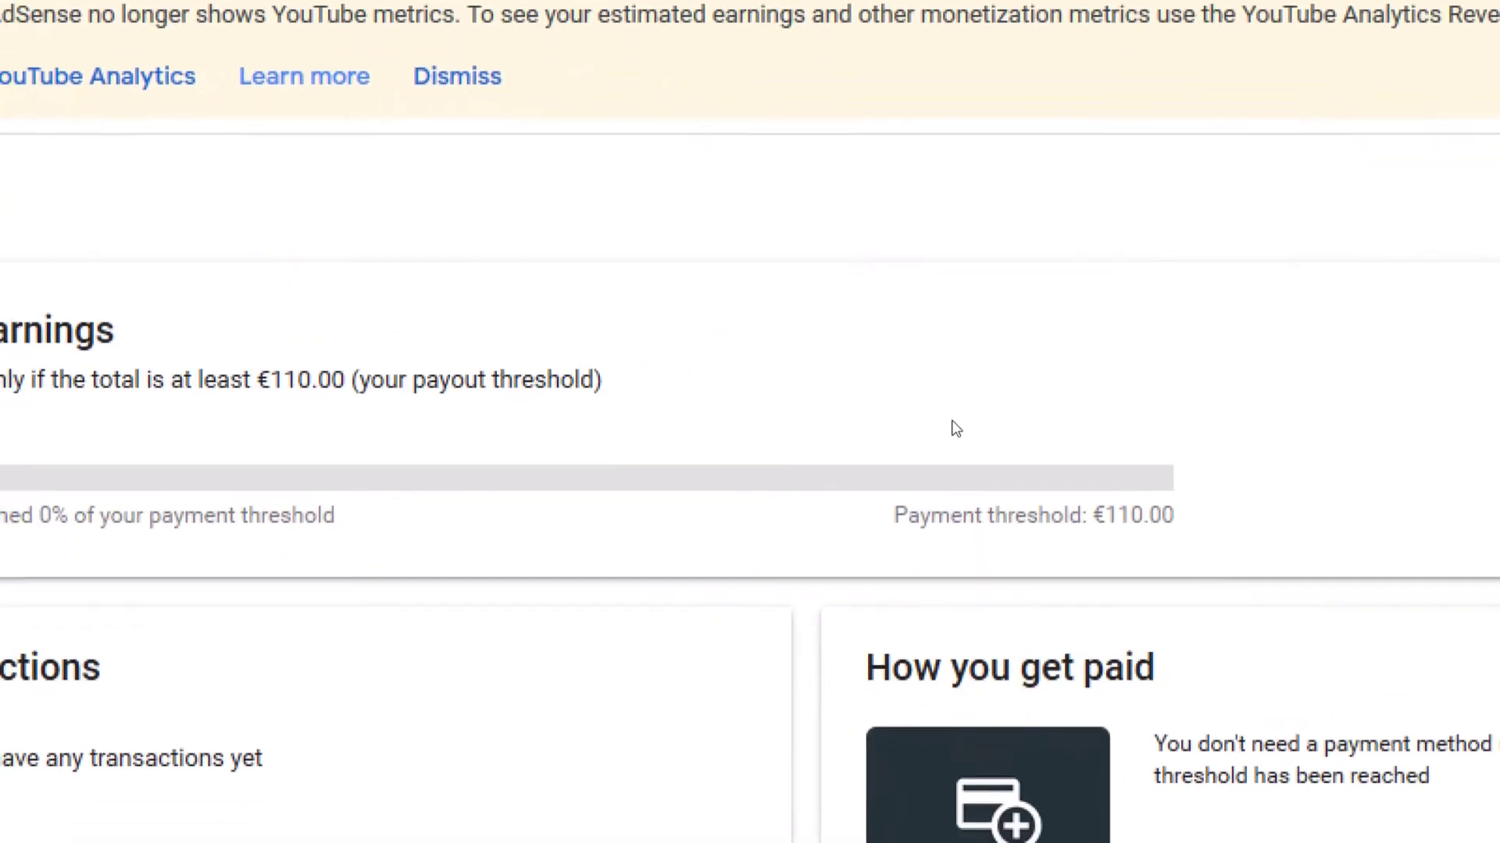
scroll(736, 539, down, 1)
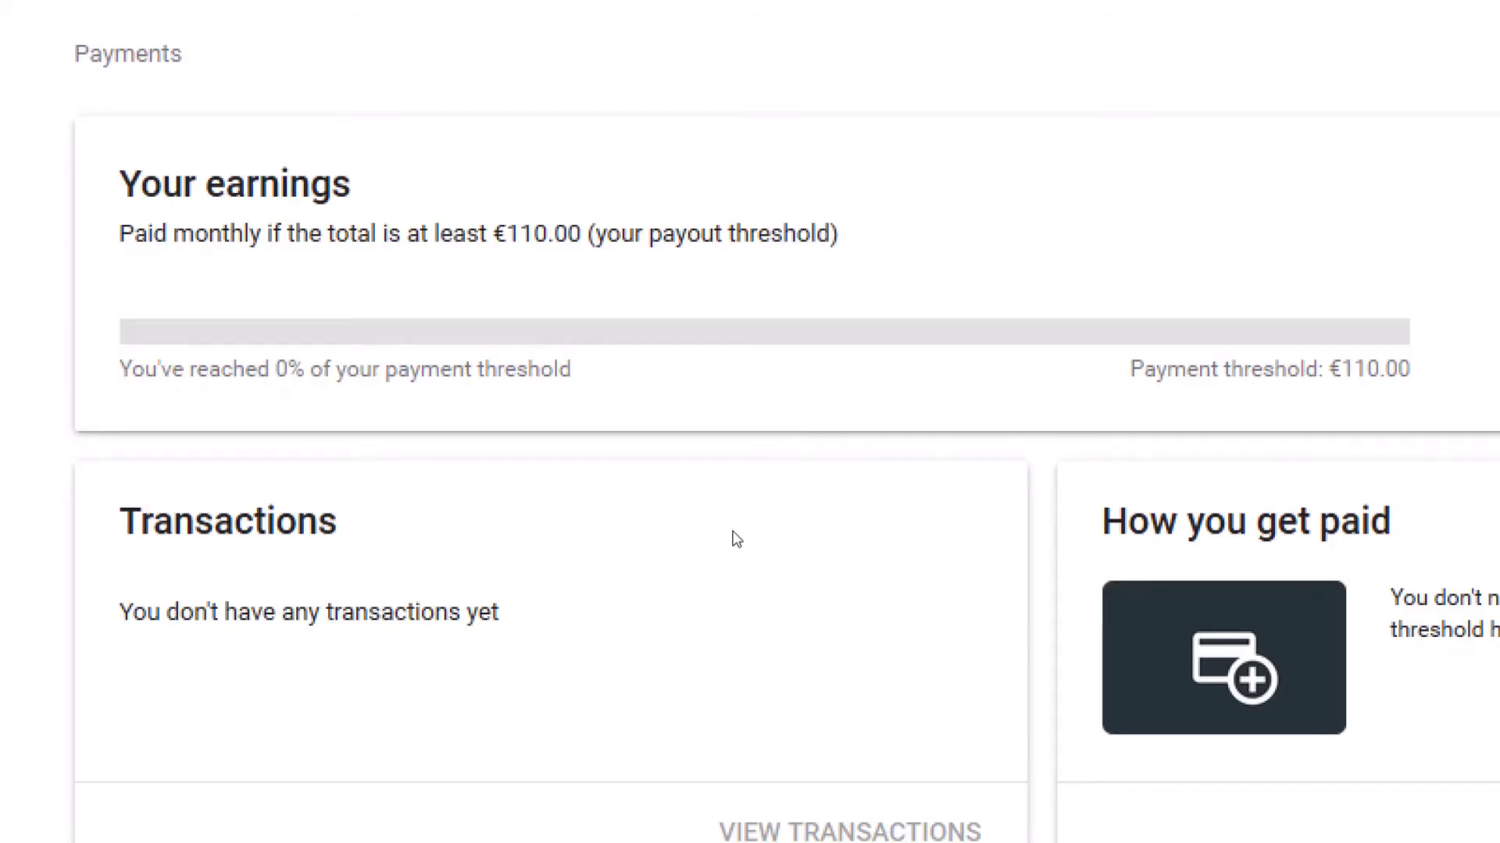
scroll(736, 539, down, 1)
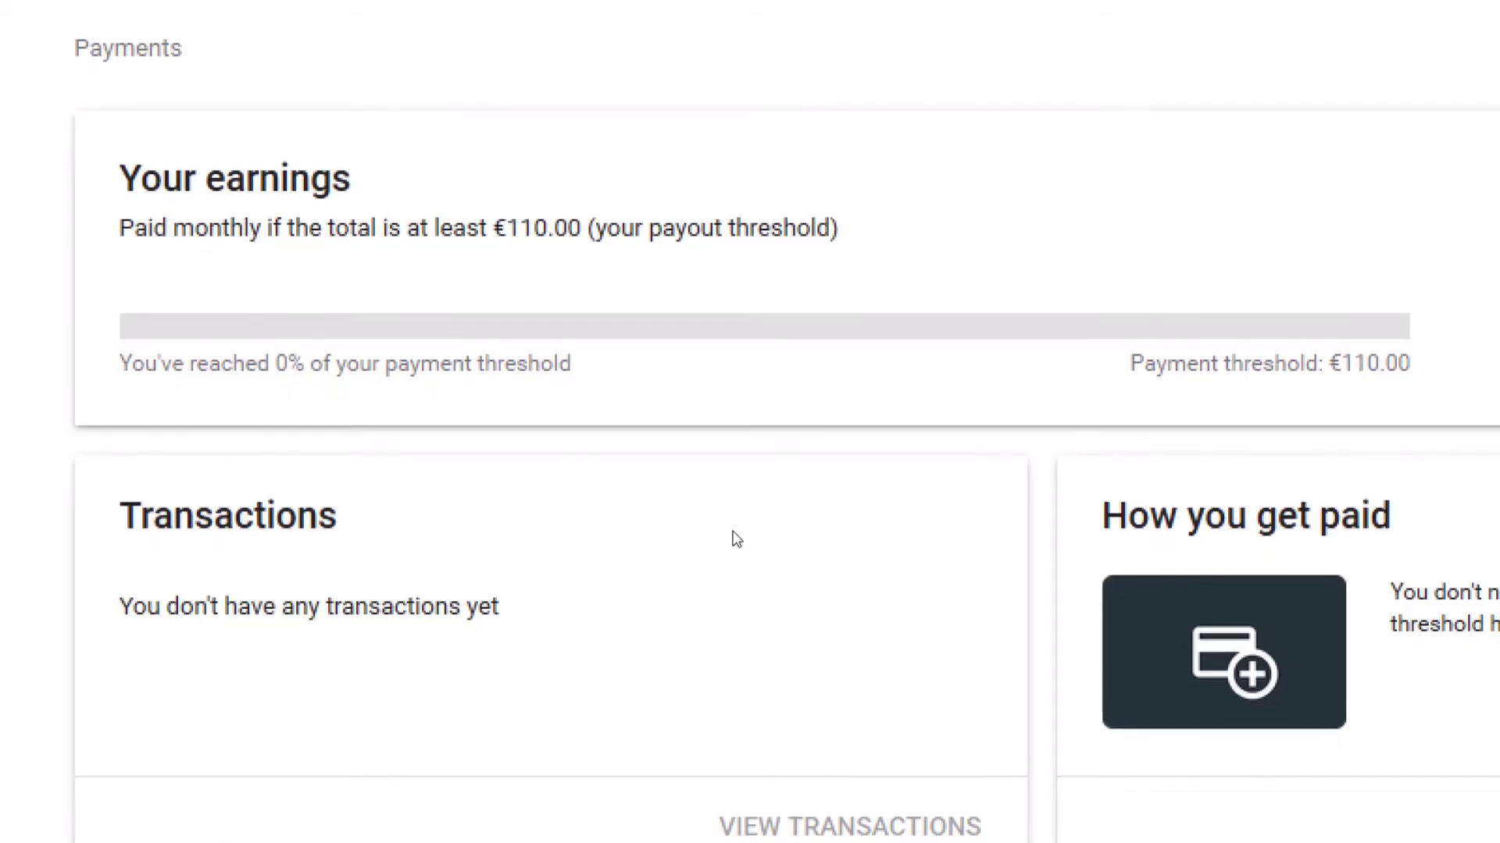
scroll(737, 539, down, 1)
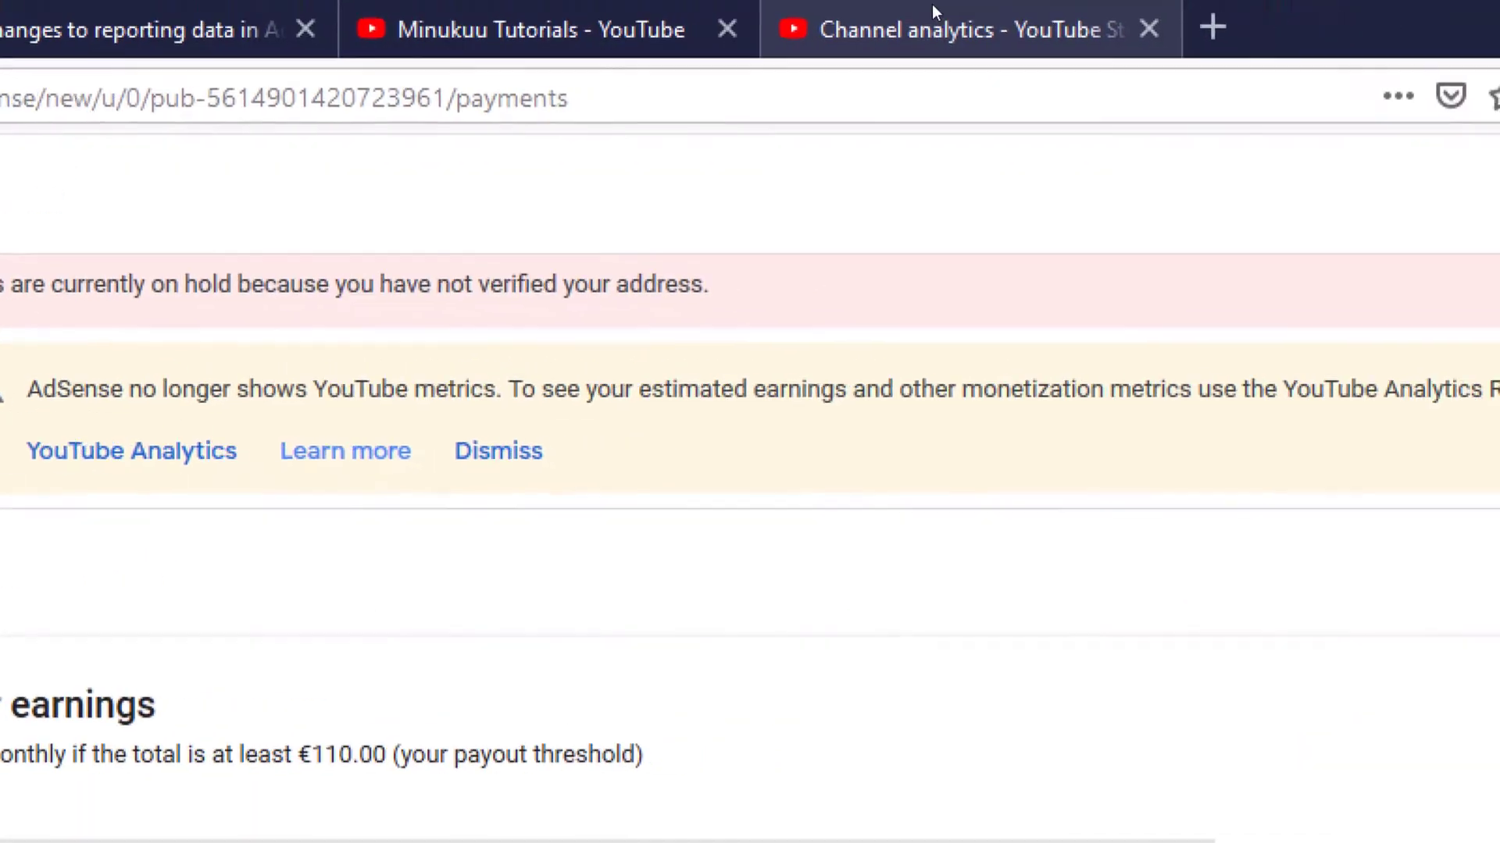
Revisit the channel's revenue analytics and YouTube channel page, comparing them again with the AdSense Payments page.
click(934, 22)
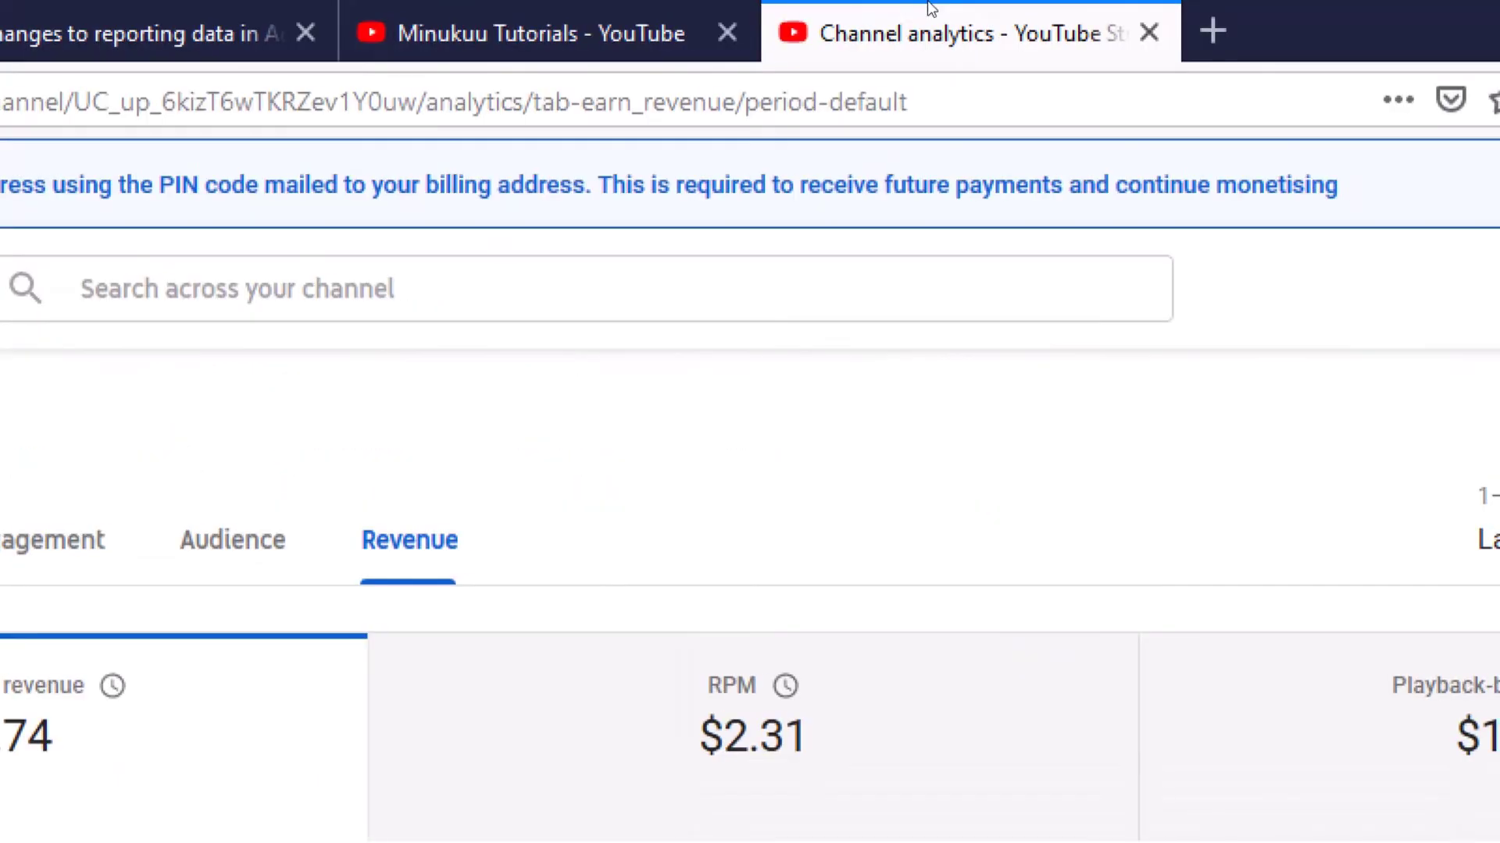
click(539, 32)
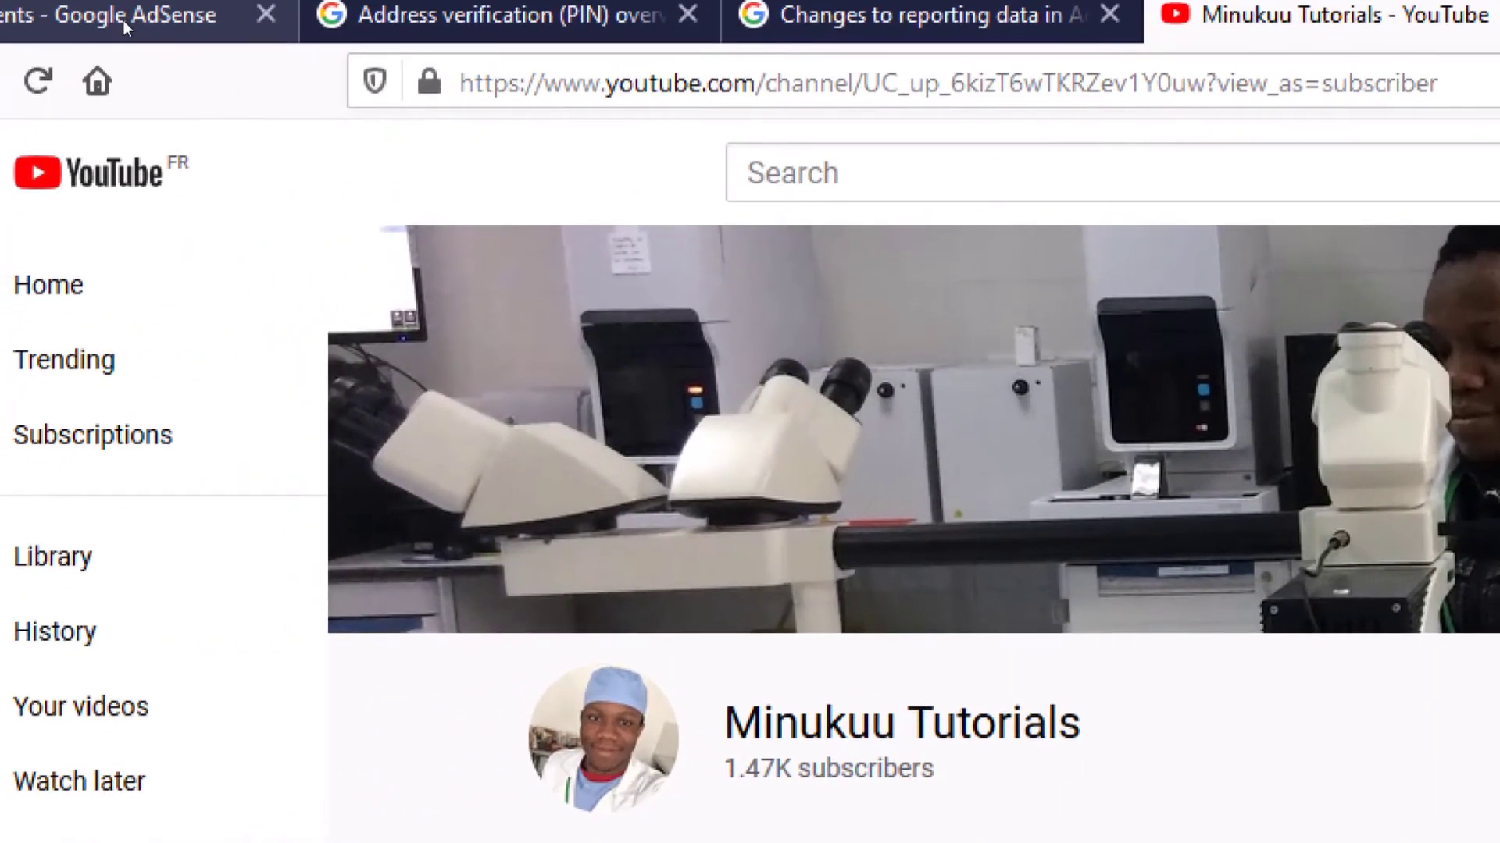
click(124, 20)
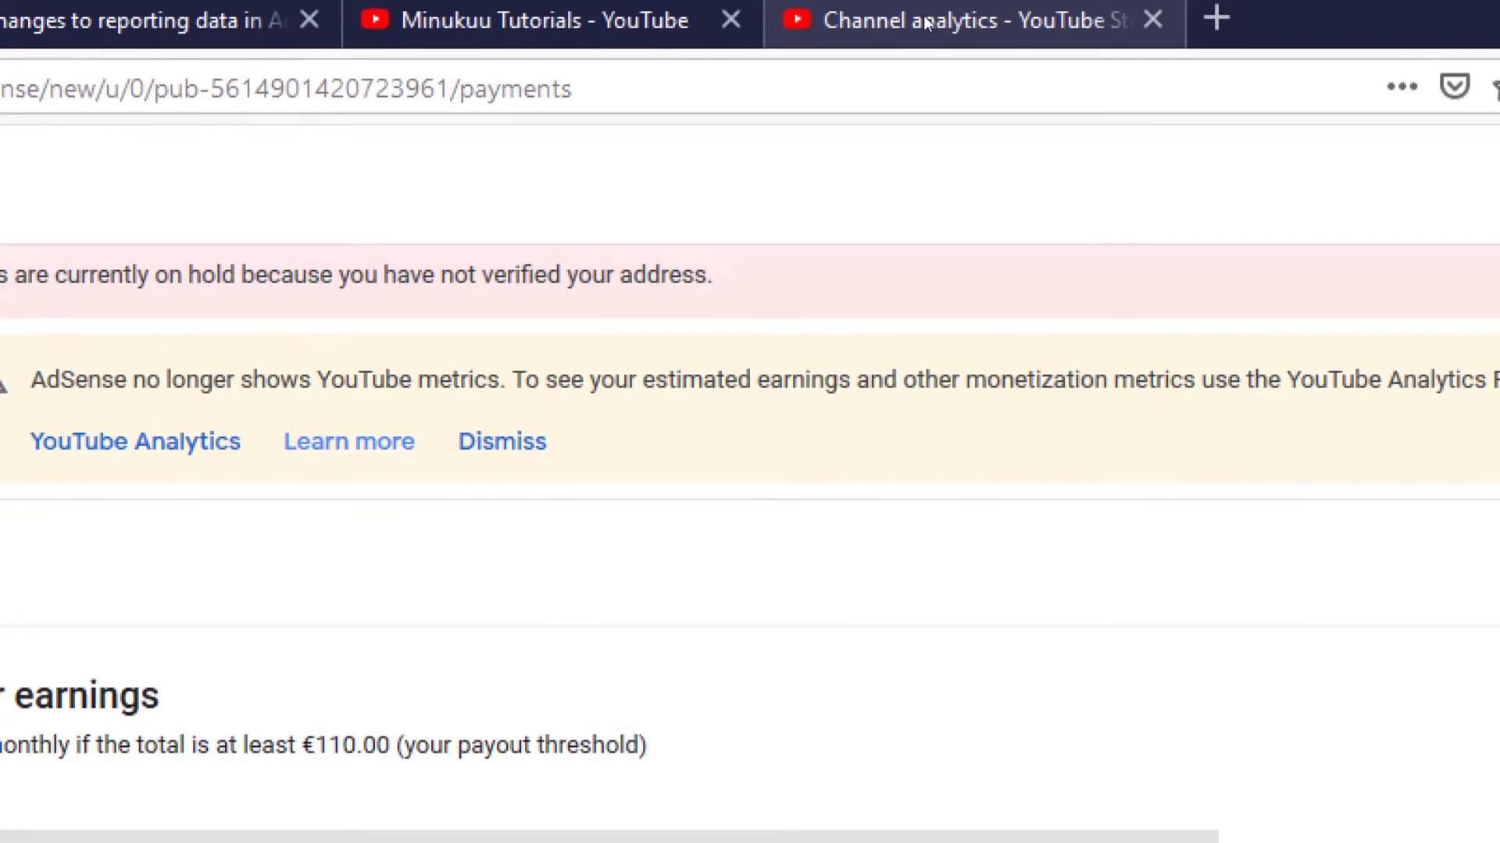
click(923, 16)
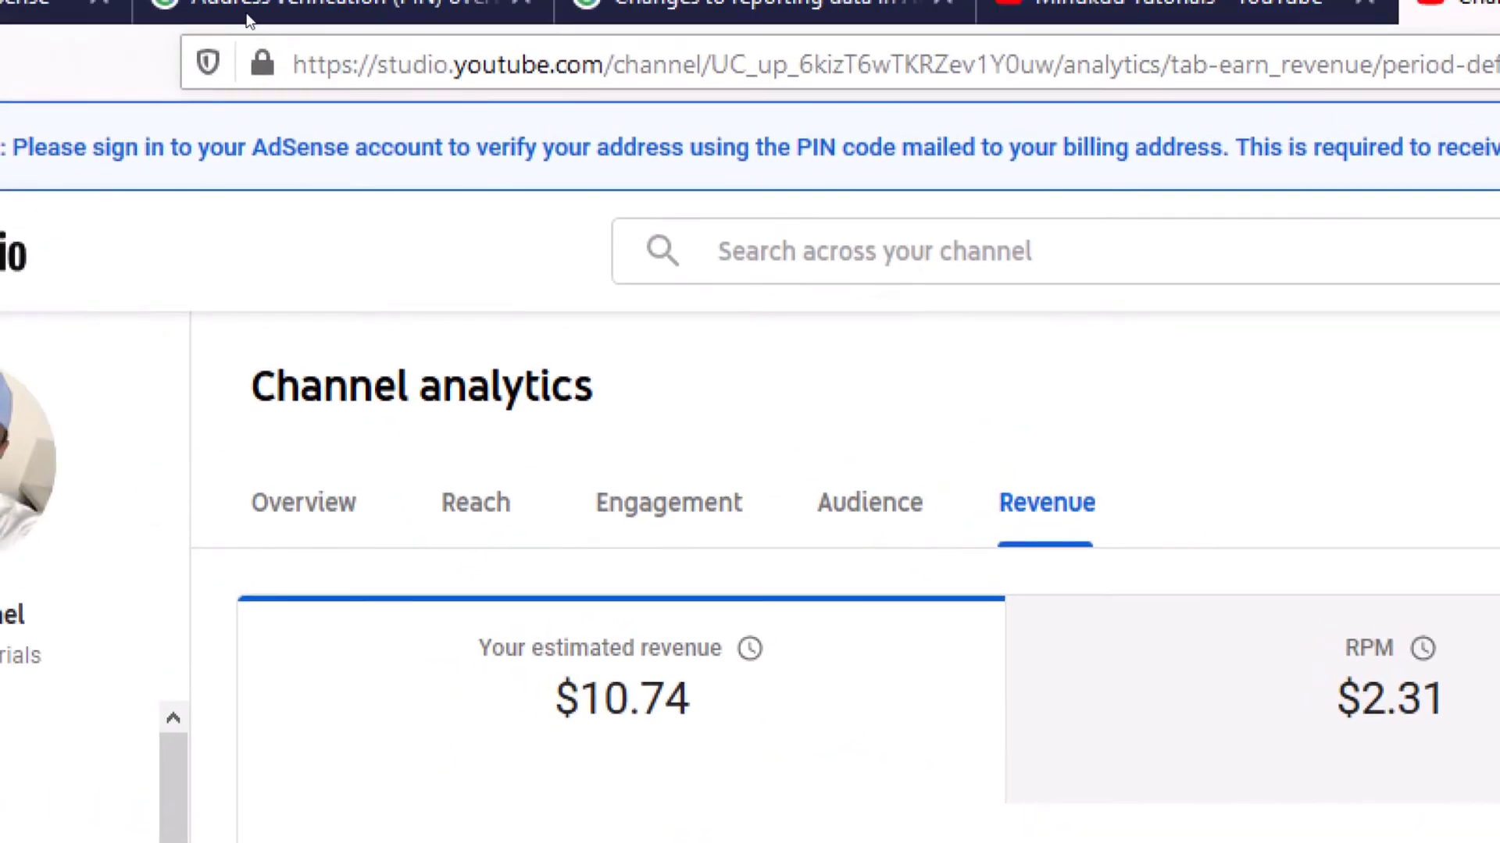
click(148, 19)
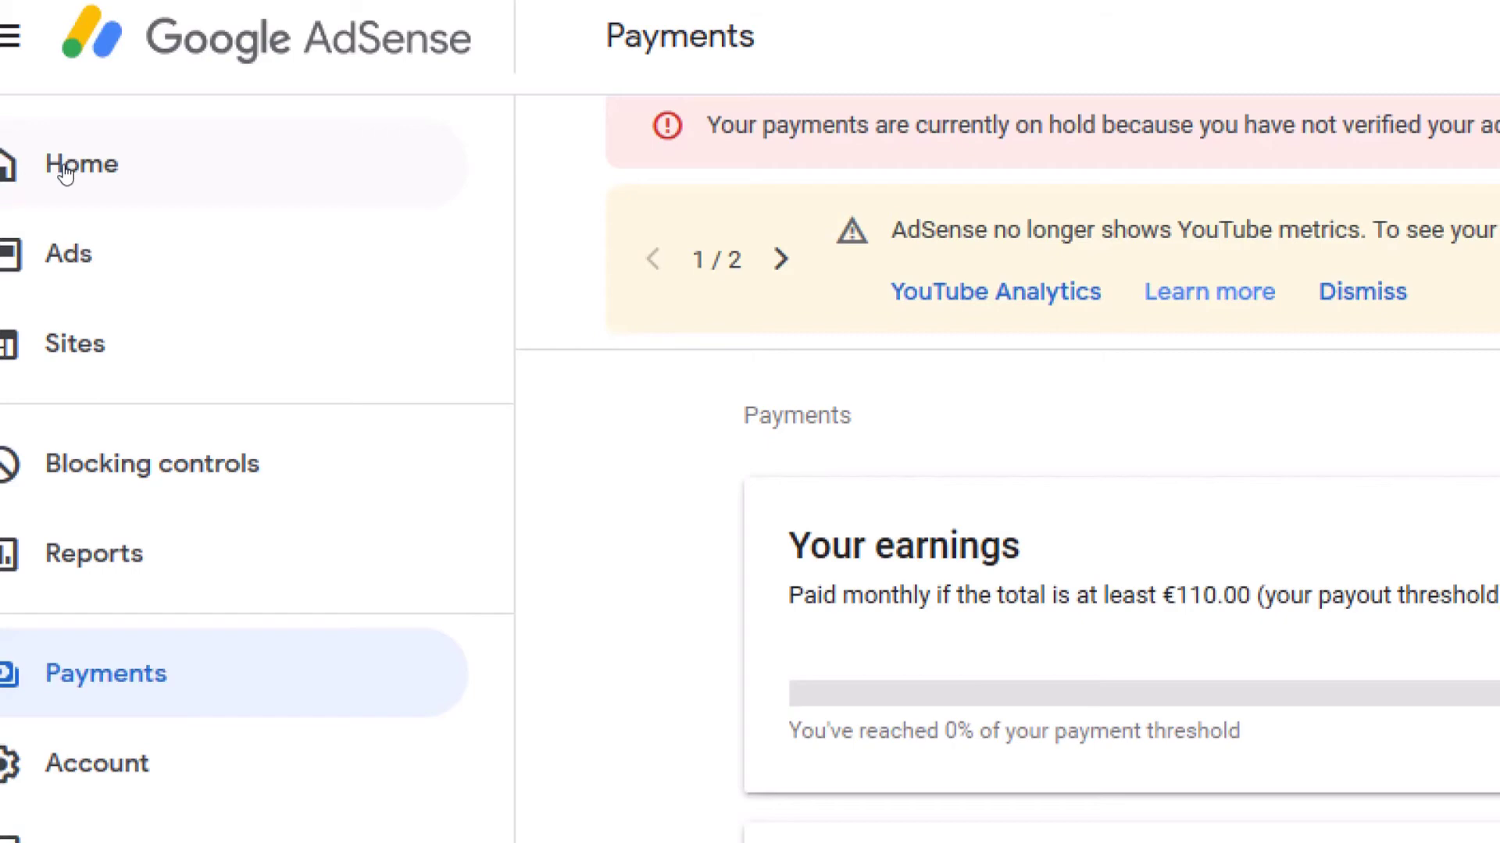
Open the AdSense Home page, highlight part of its payment hold notice, and compare its estimated earnings with YouTube channel analytics.
click(64, 172)
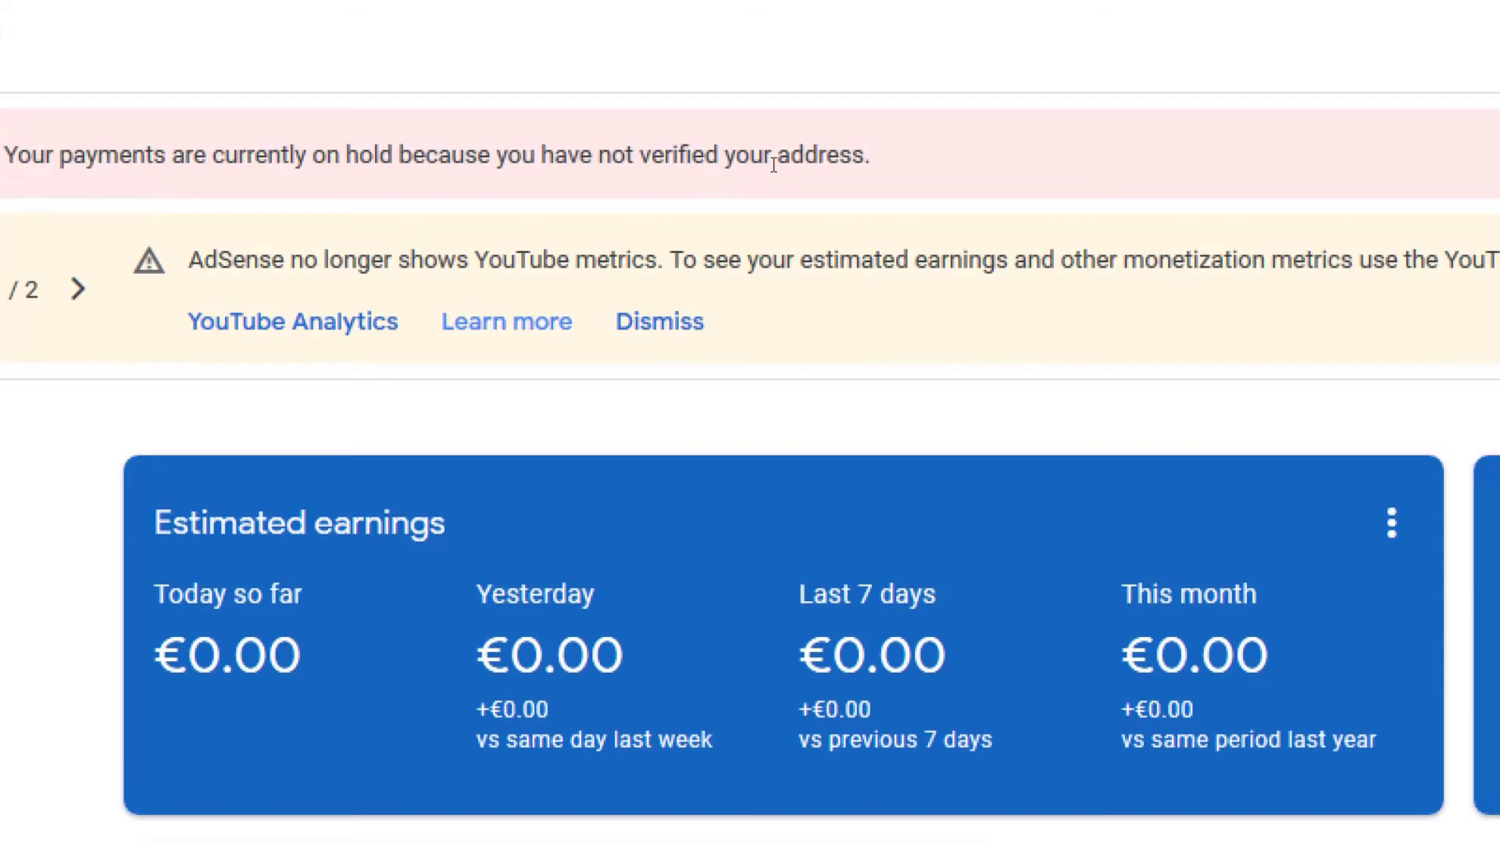
drag(820, 162, 595, 155)
click(596, 148)
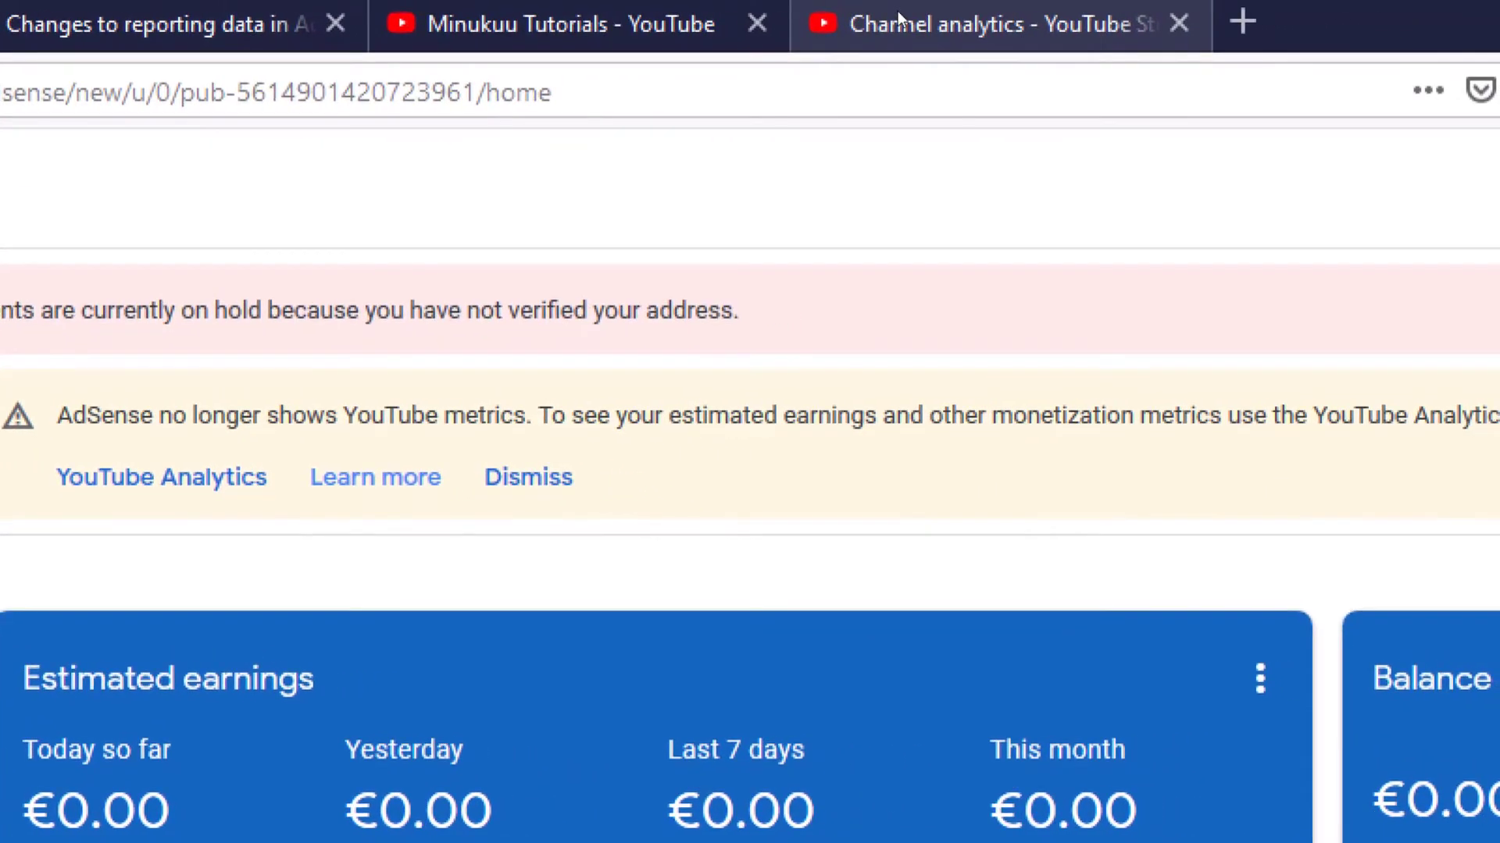
click(899, 21)
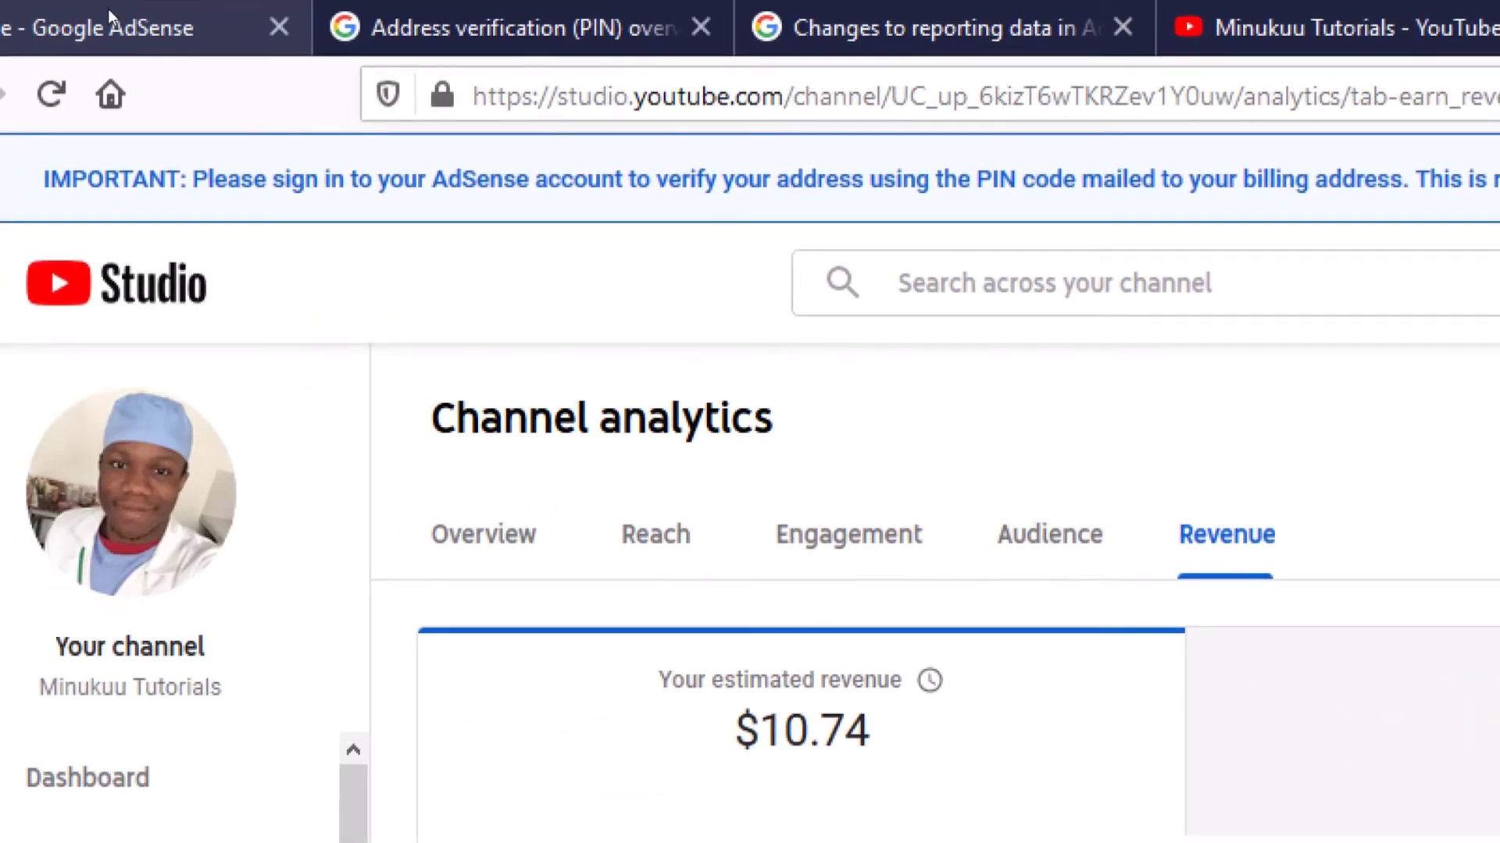
click(39, 32)
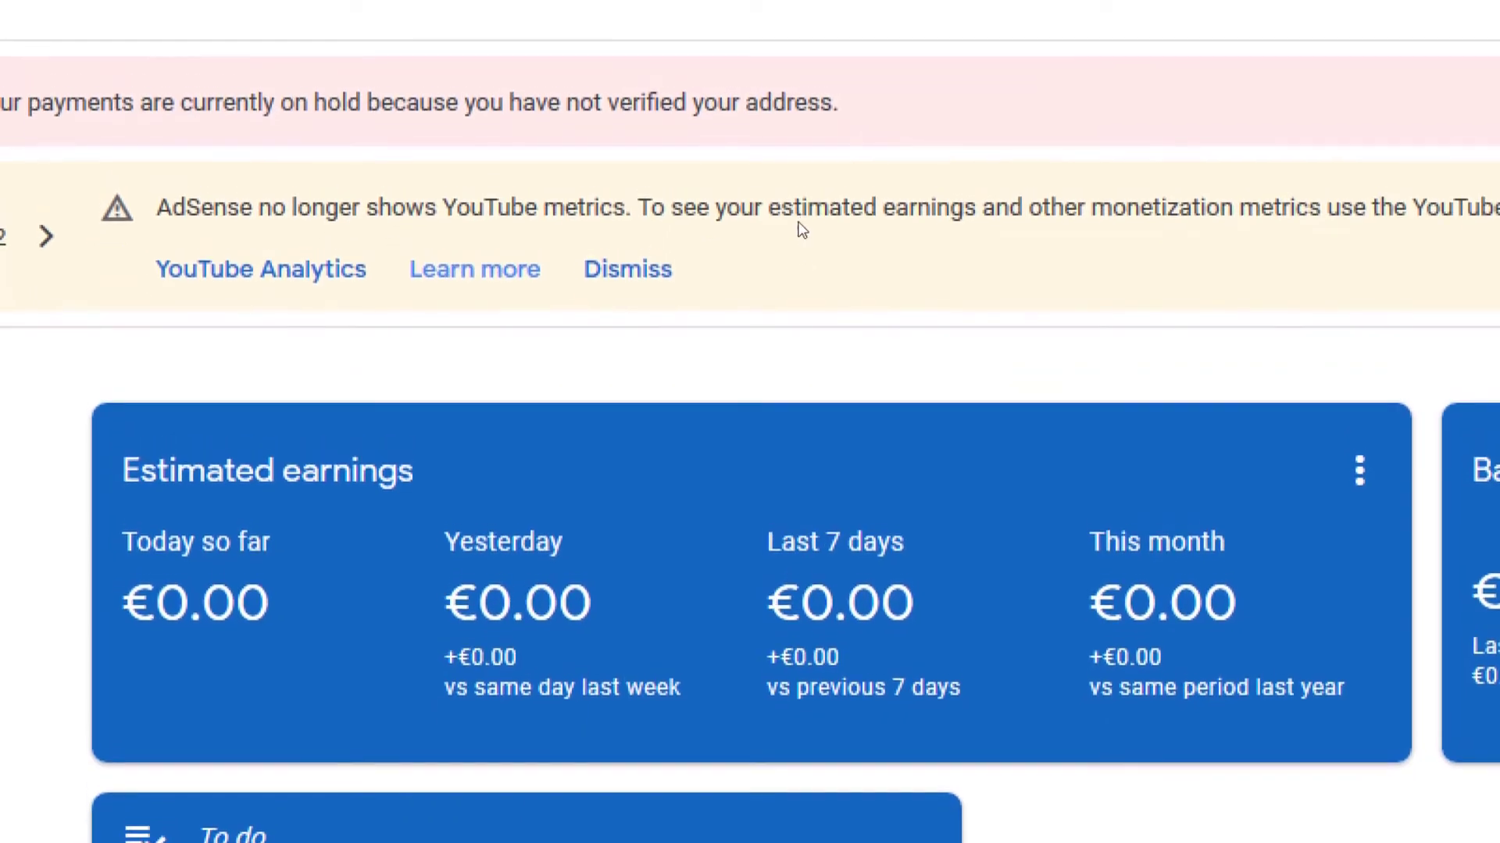
Open the PIN entry form from the billing address to-do card on AdSense Home and check the Resend PIN option.
scroll(781, 377, down, 3)
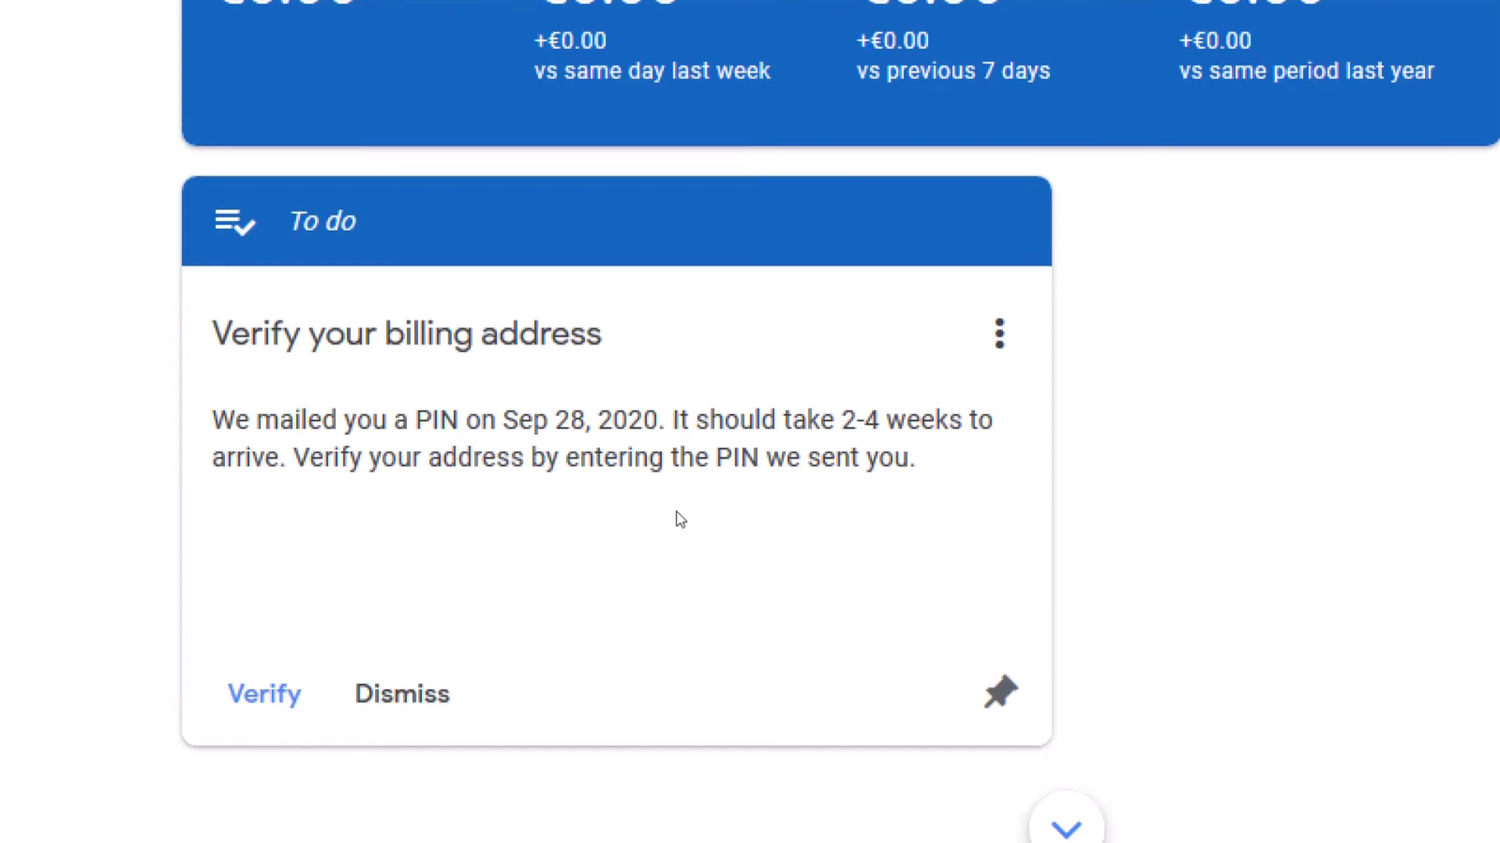
click(500, 605)
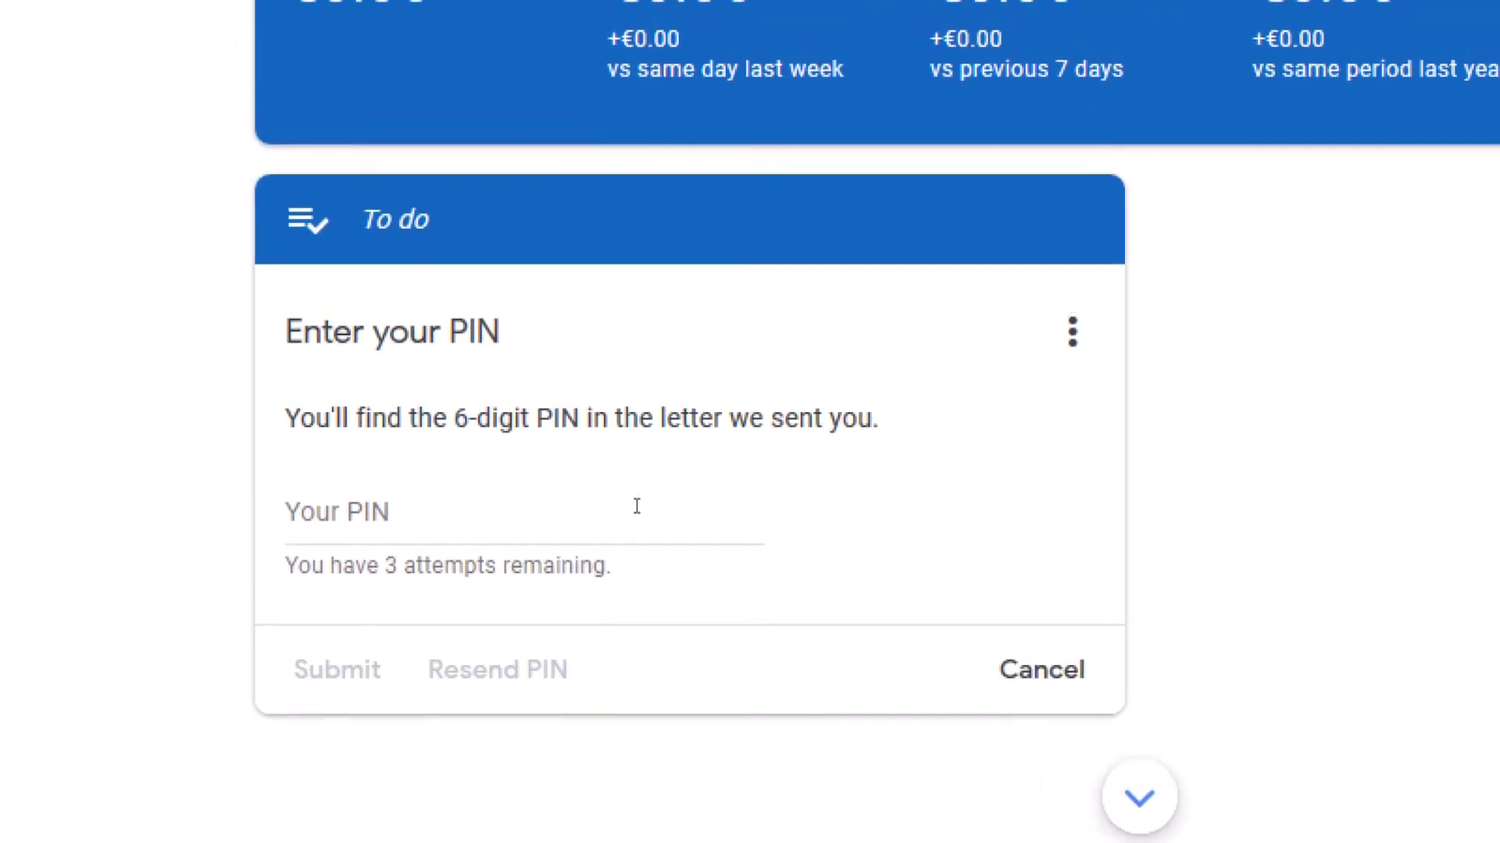
click(637, 494)
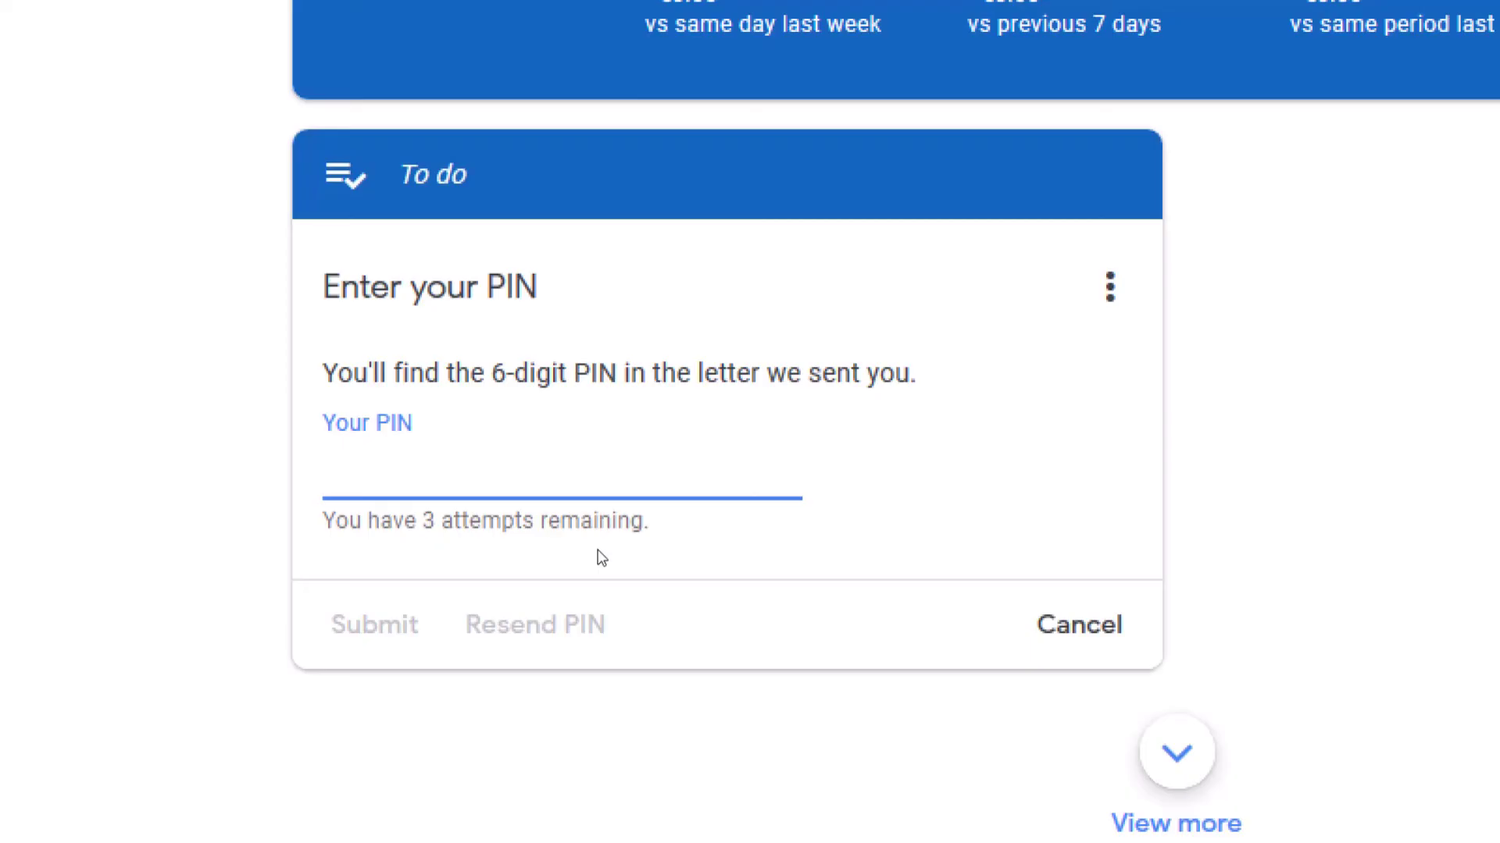
click(873, 478)
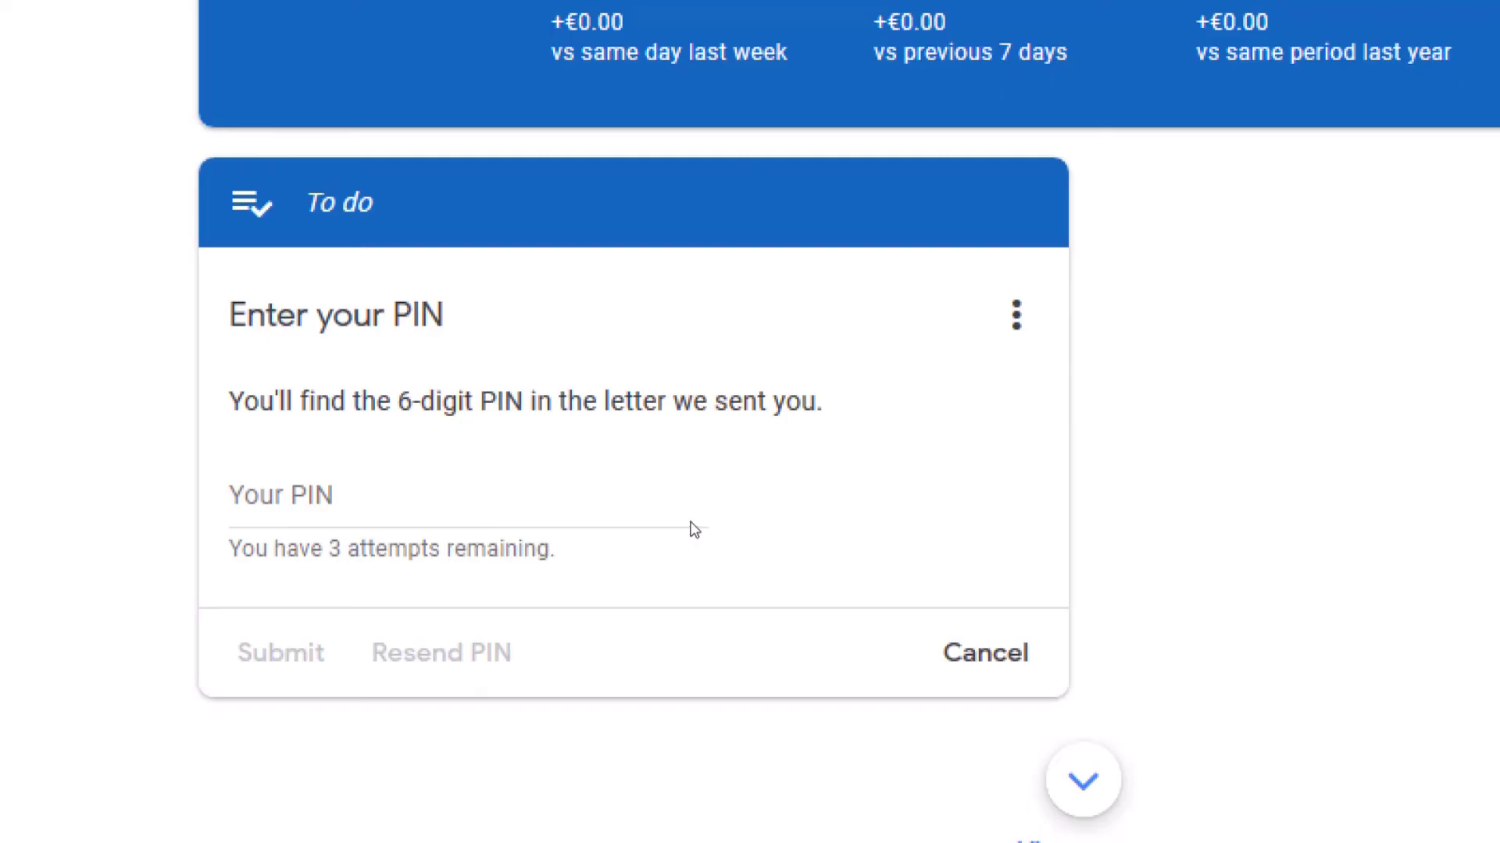
mouse_move(495, 649)
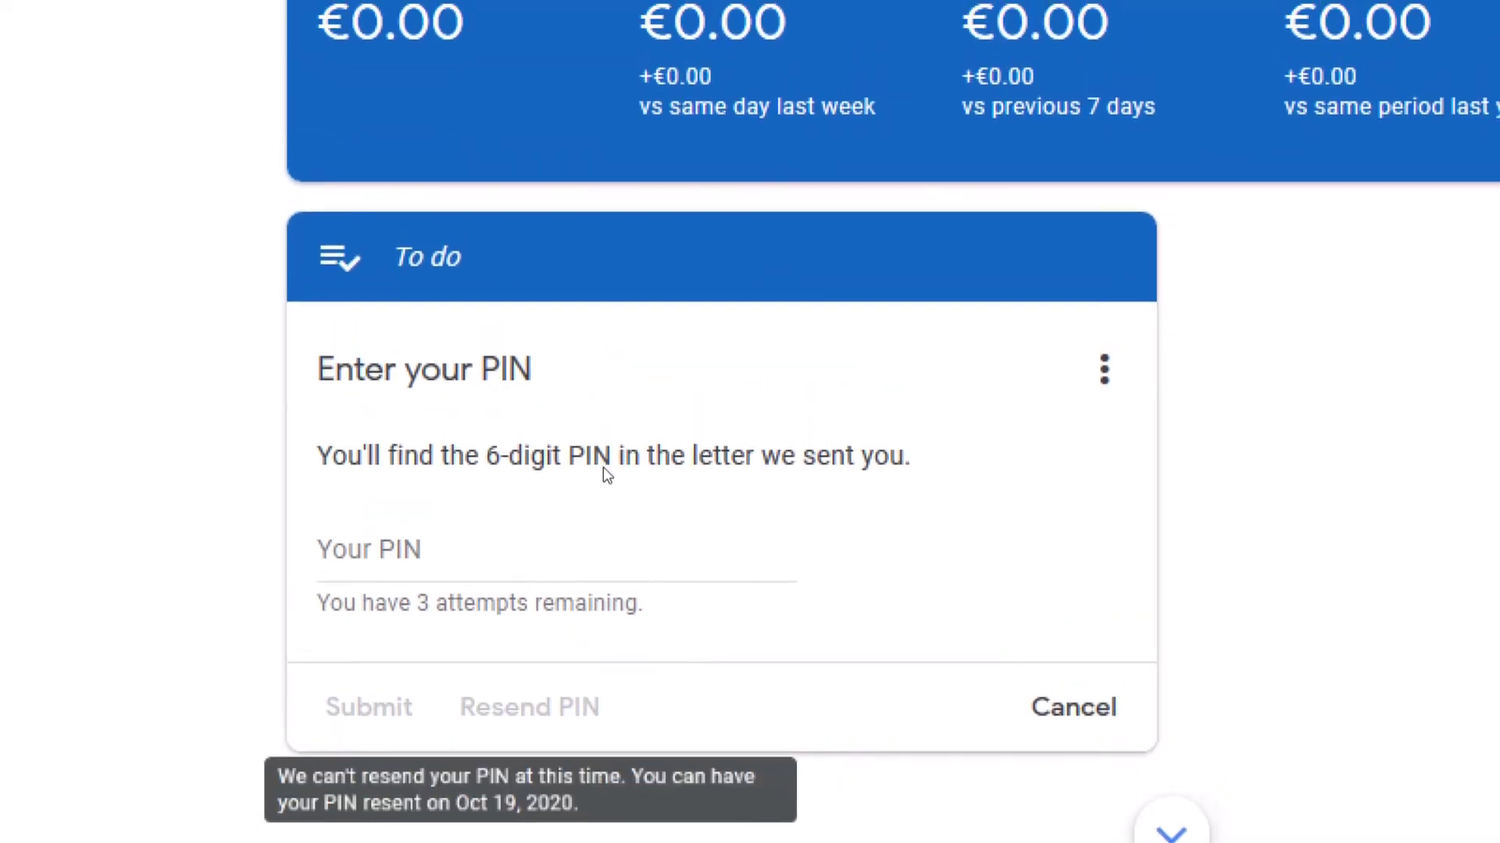
mouse_move(578, 591)
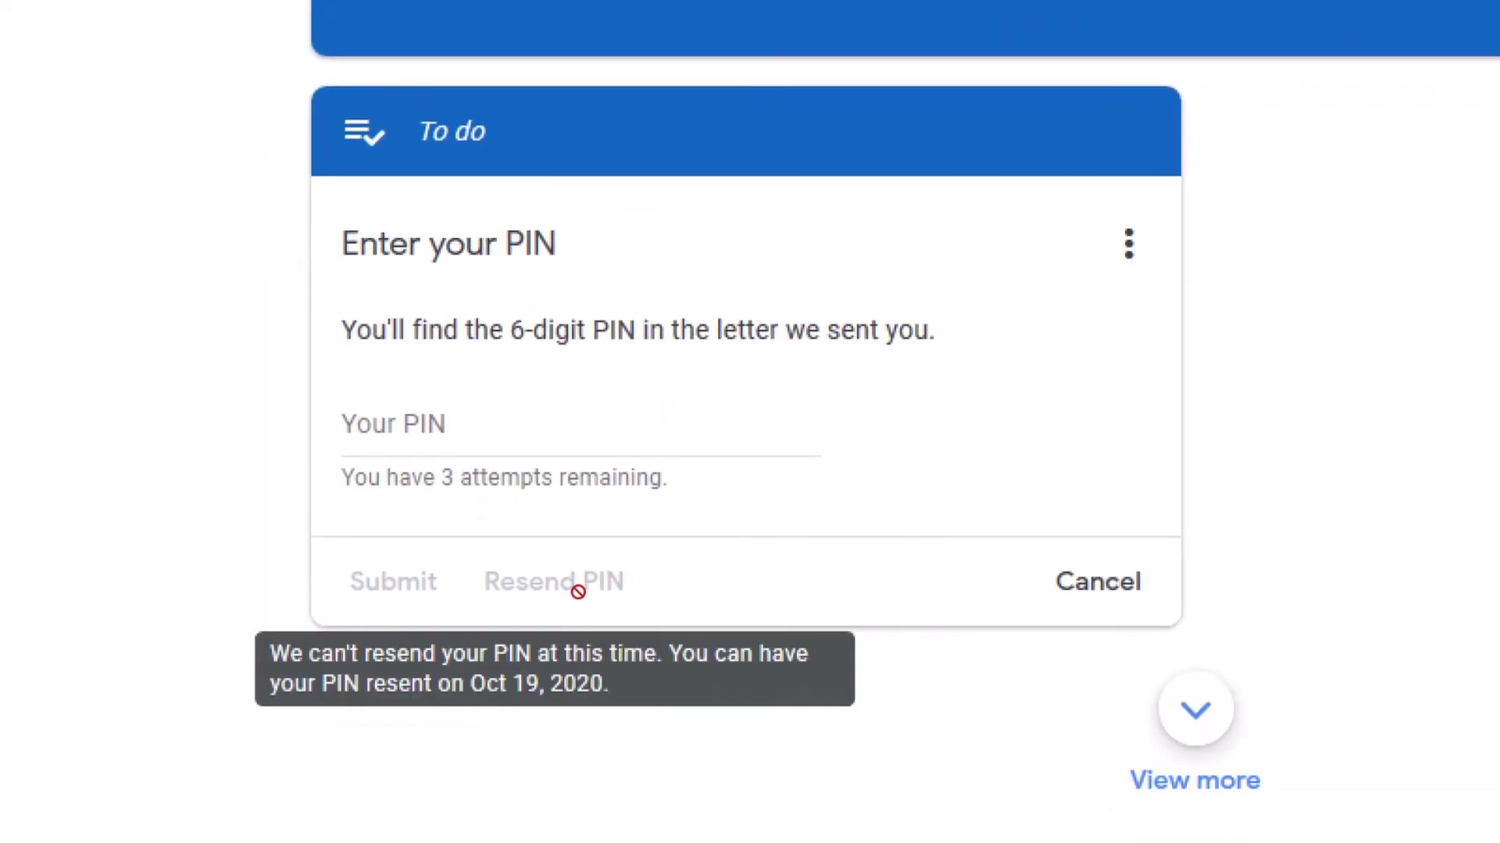
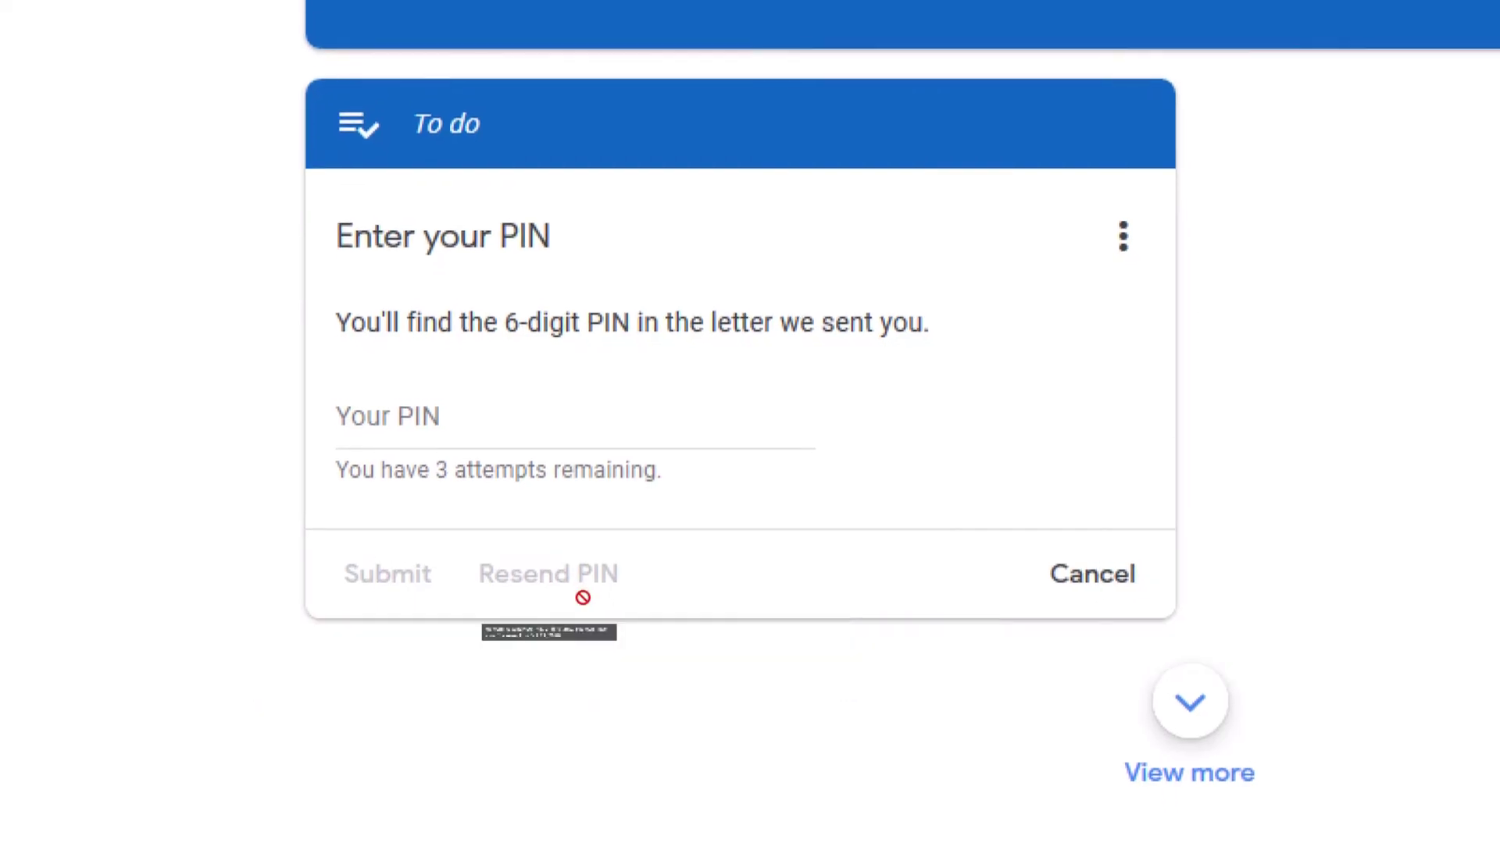
mouse_move(583, 595)
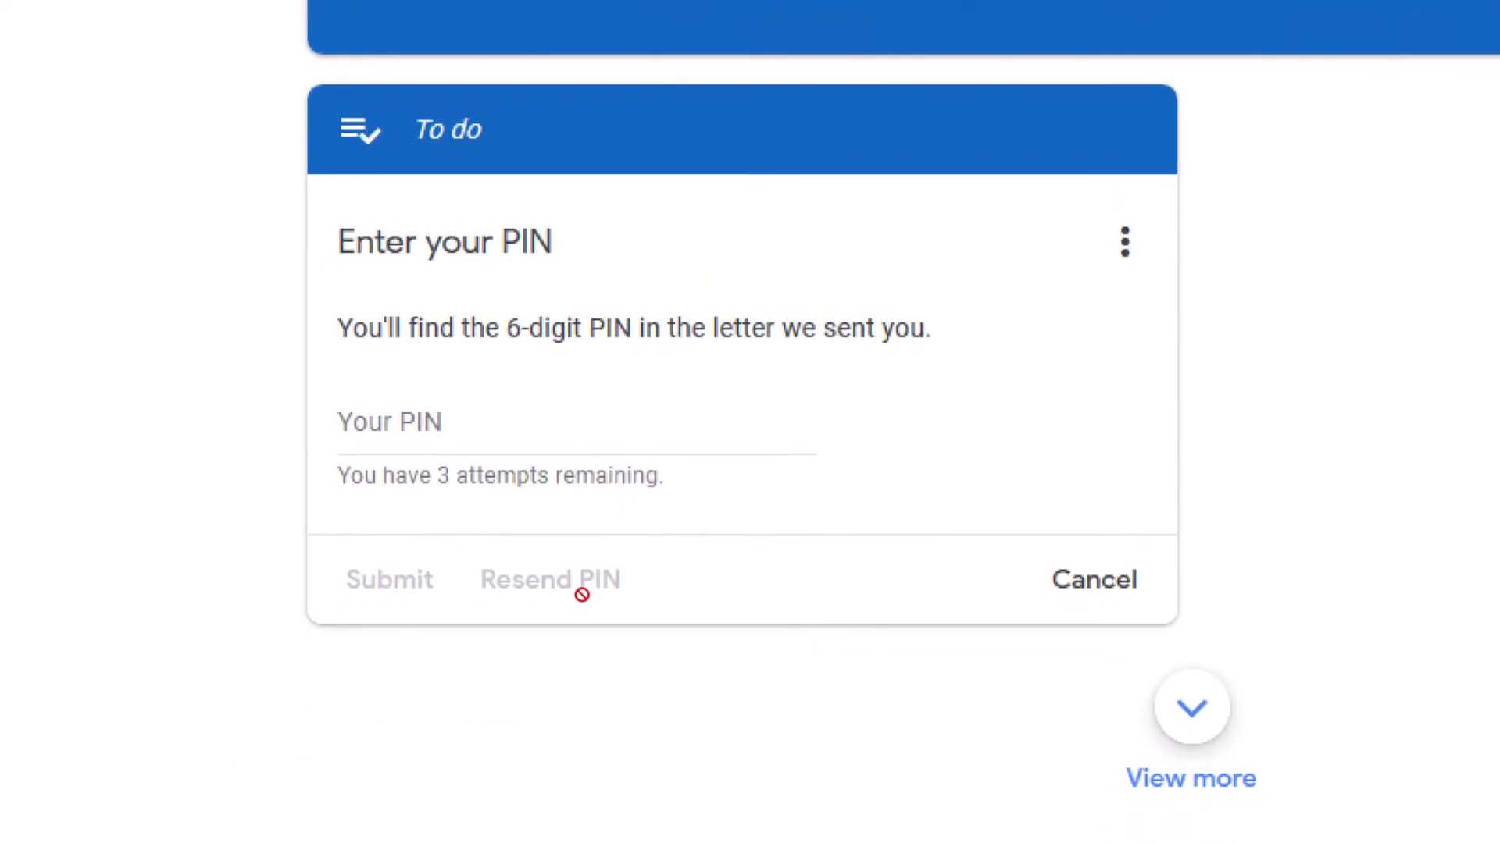
mouse_move(559, 648)
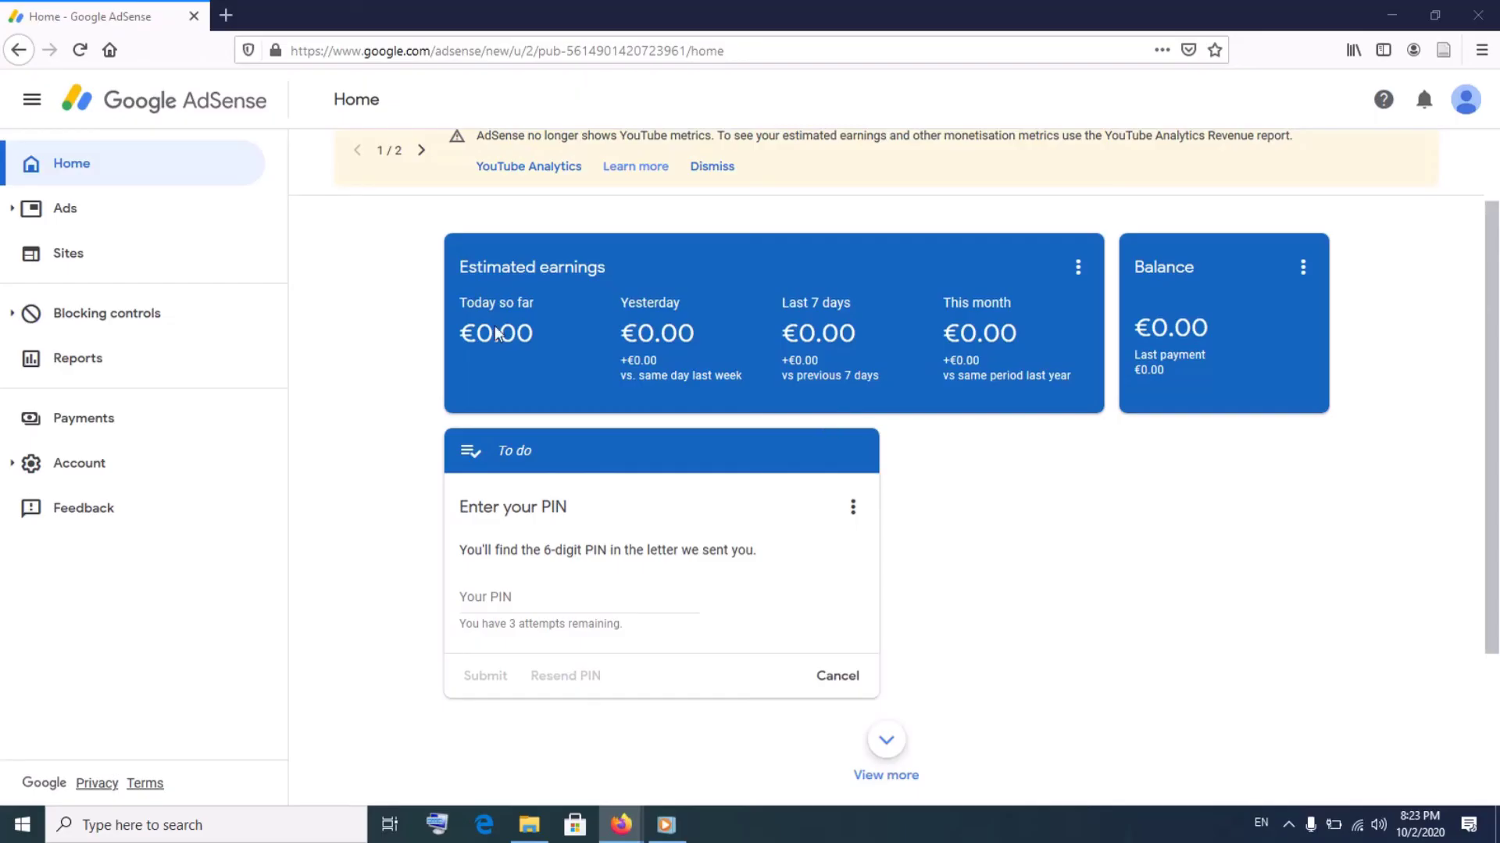
Reload the AdSense Home page, start billing address verification from the to-do card, and activate the PIN field.
click(140, 178)
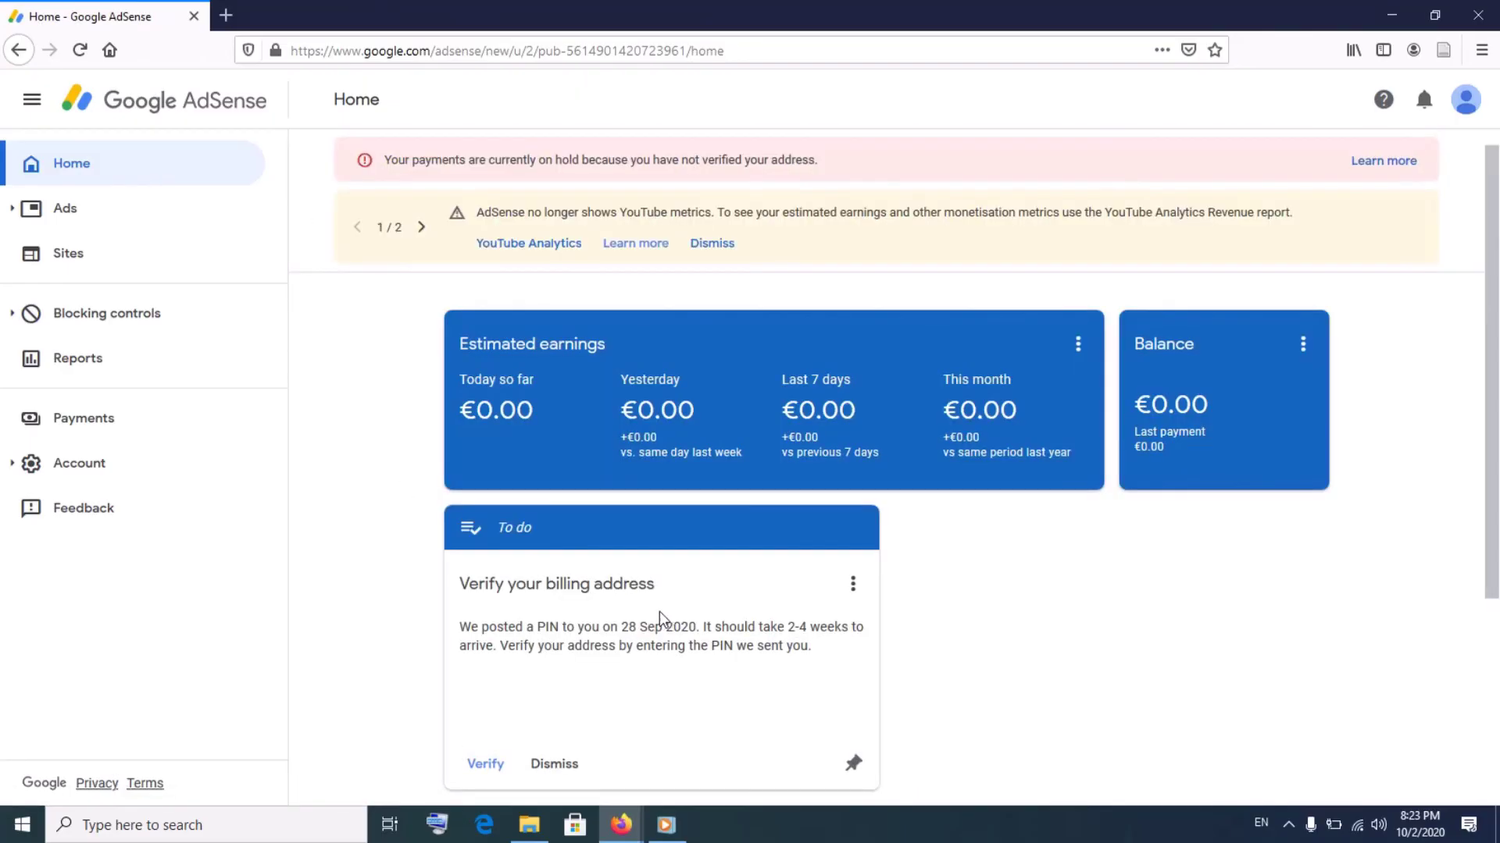
scroll(488, 653, down, 2)
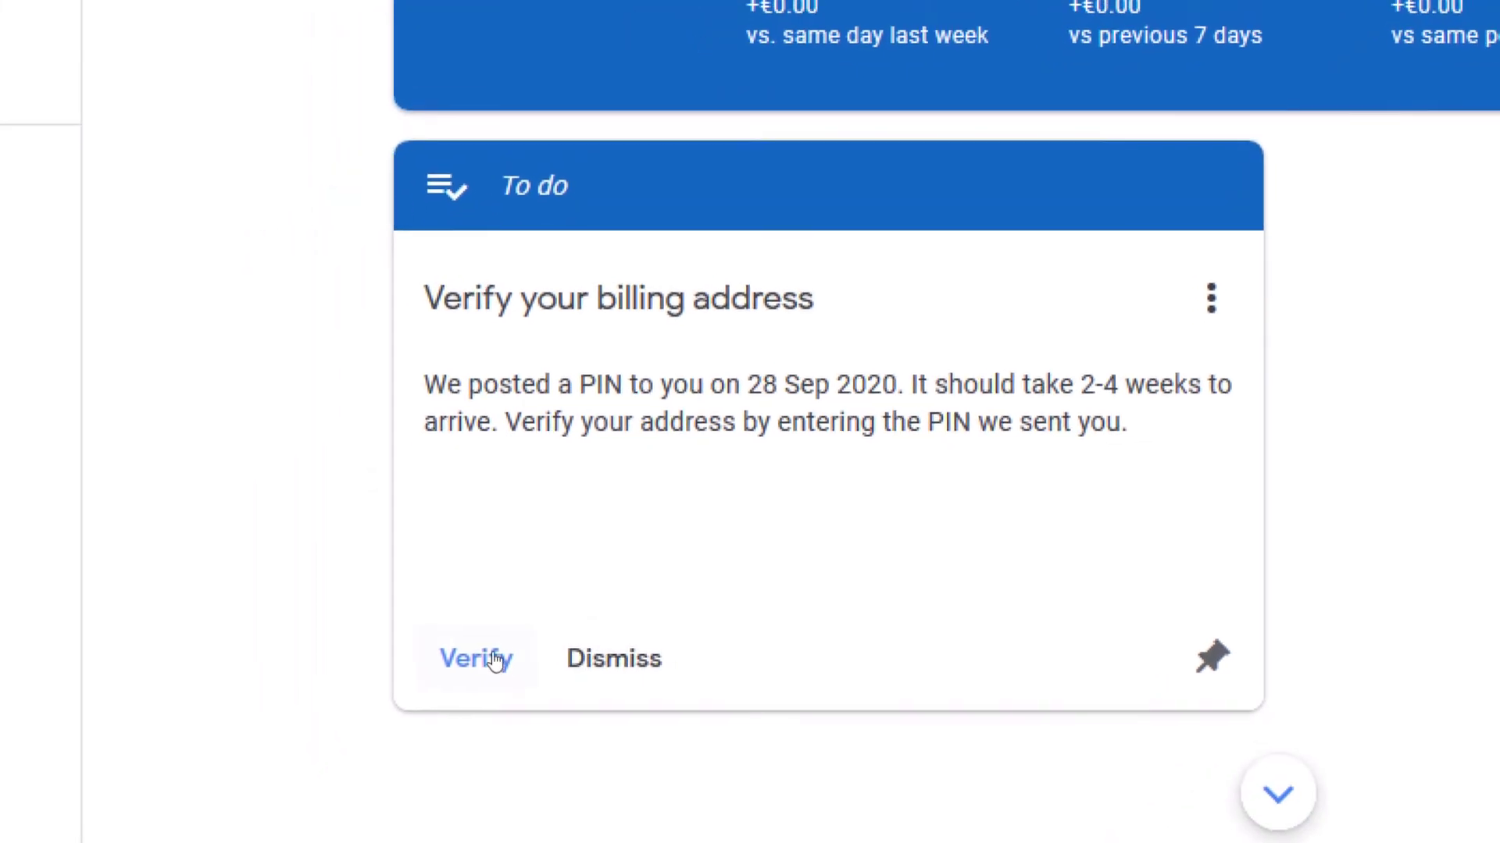
click(486, 660)
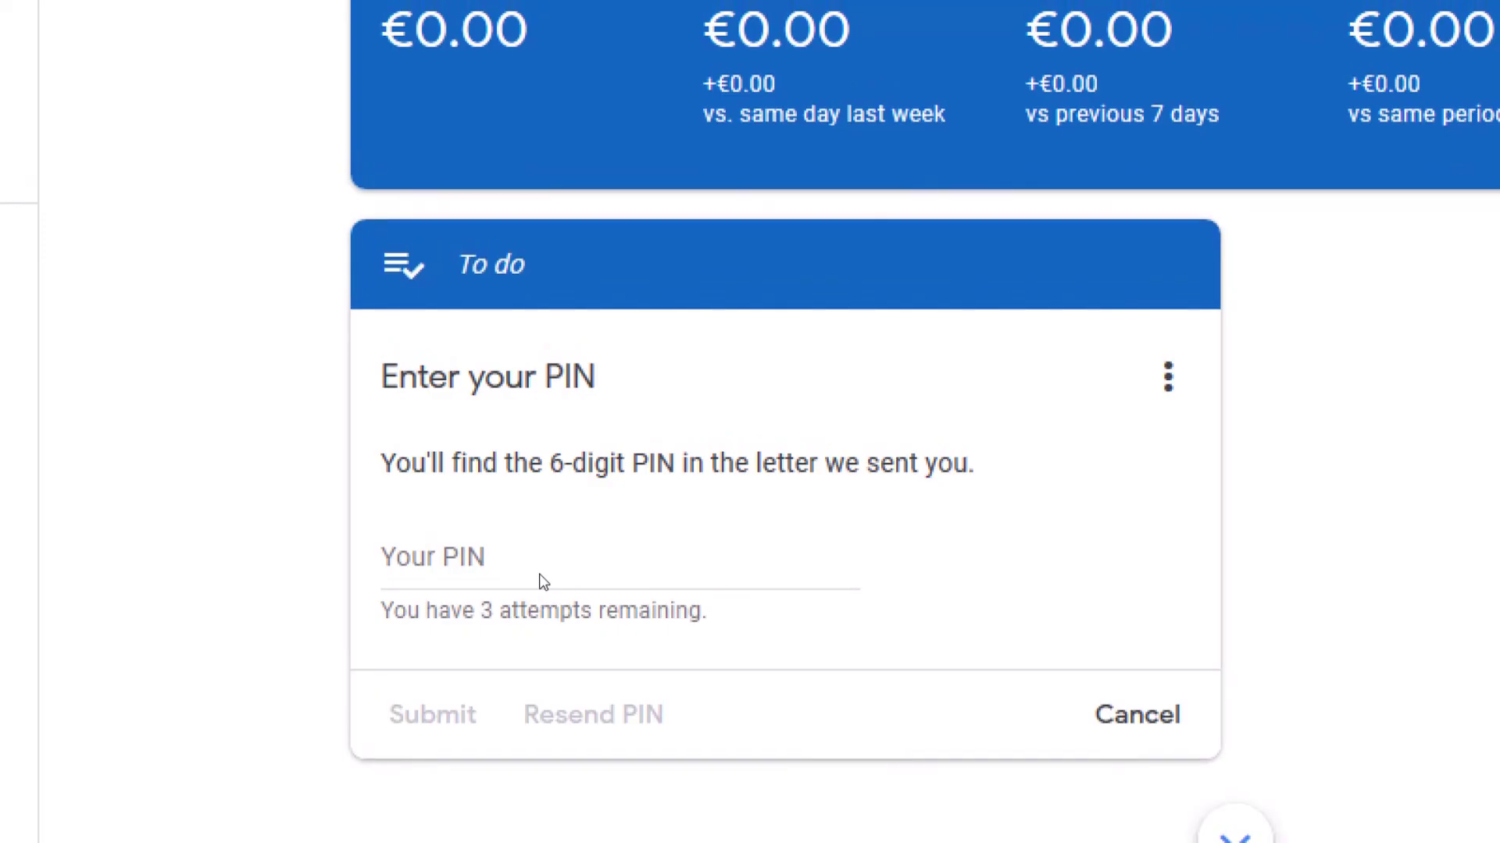
click(476, 567)
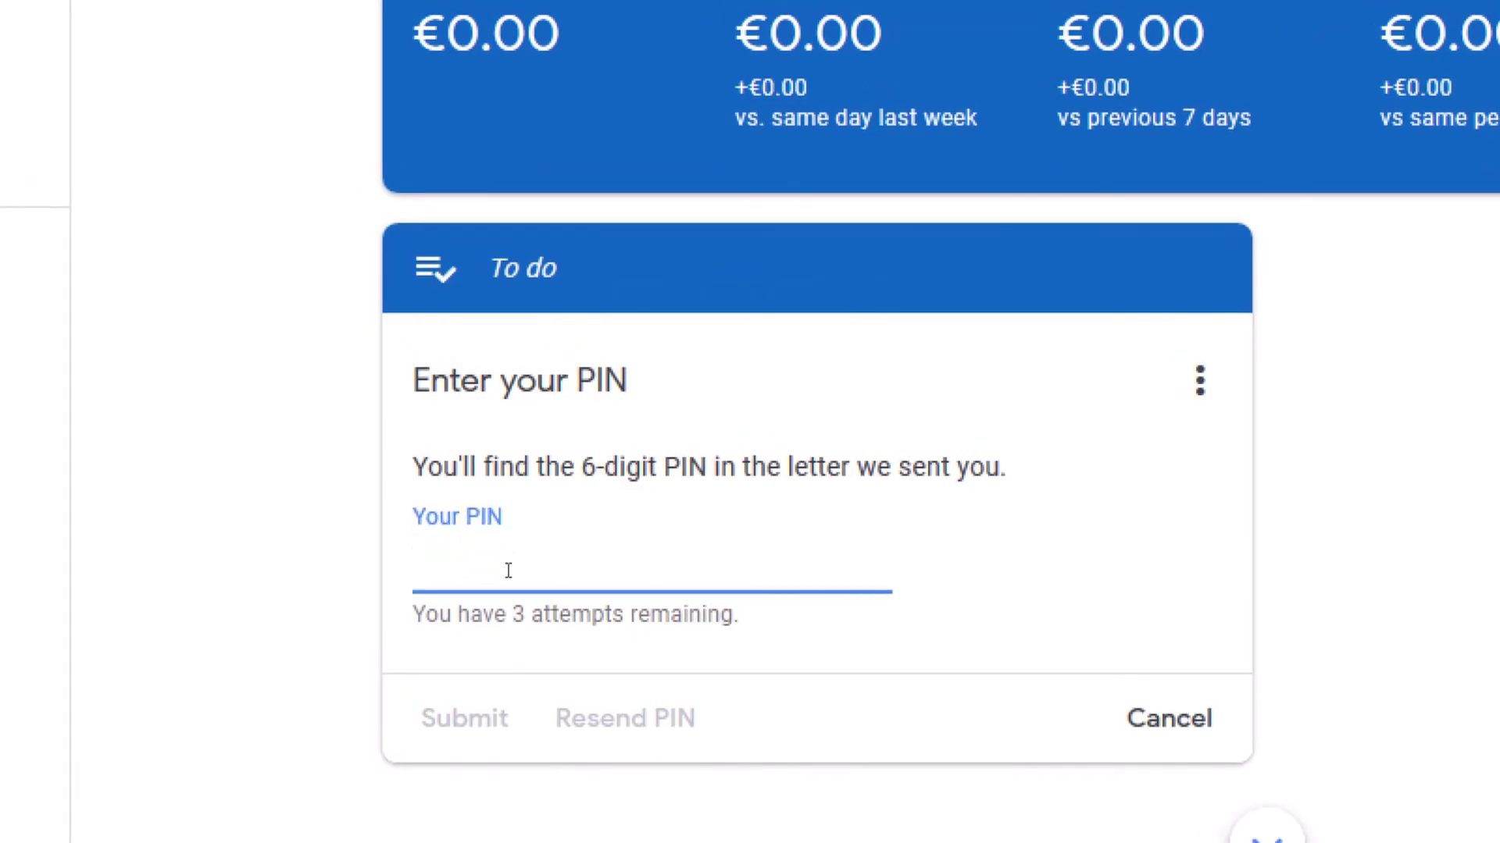